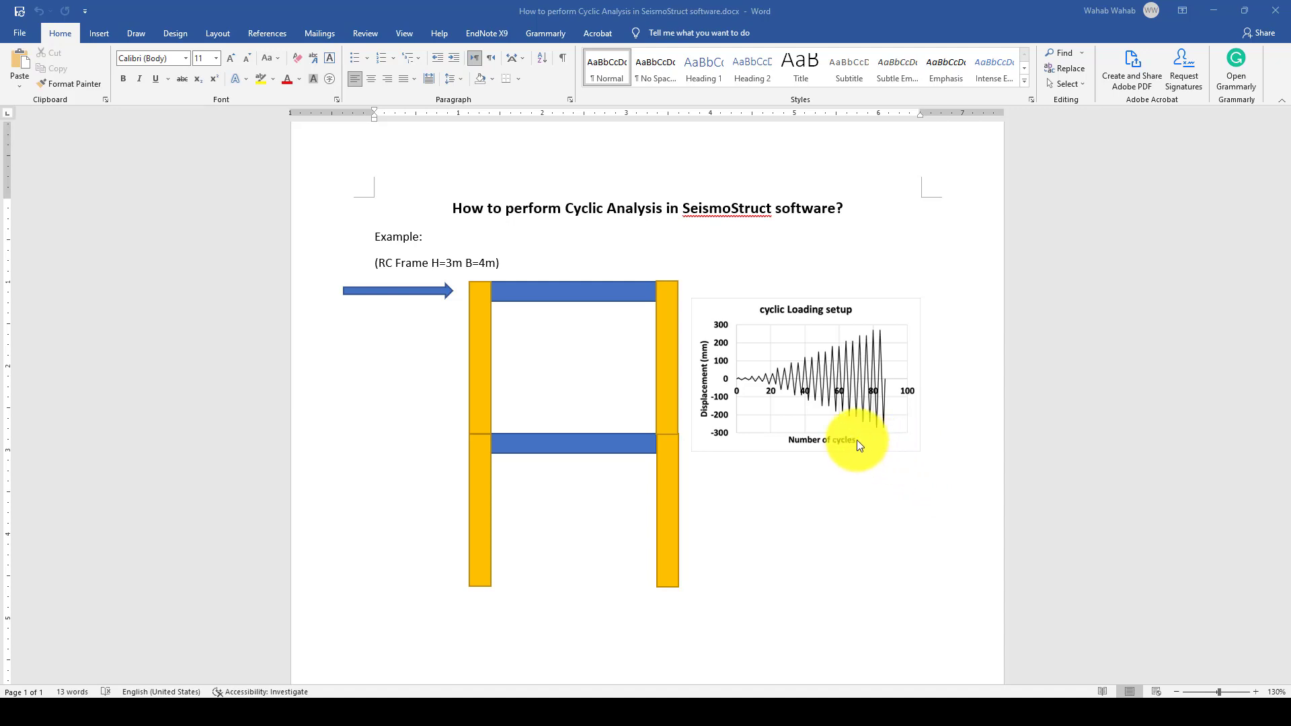
- Replace "RC" with "Steel" in the frame description line below the Example heading
{"action": "left_click", "coordinate": [426, 238]}
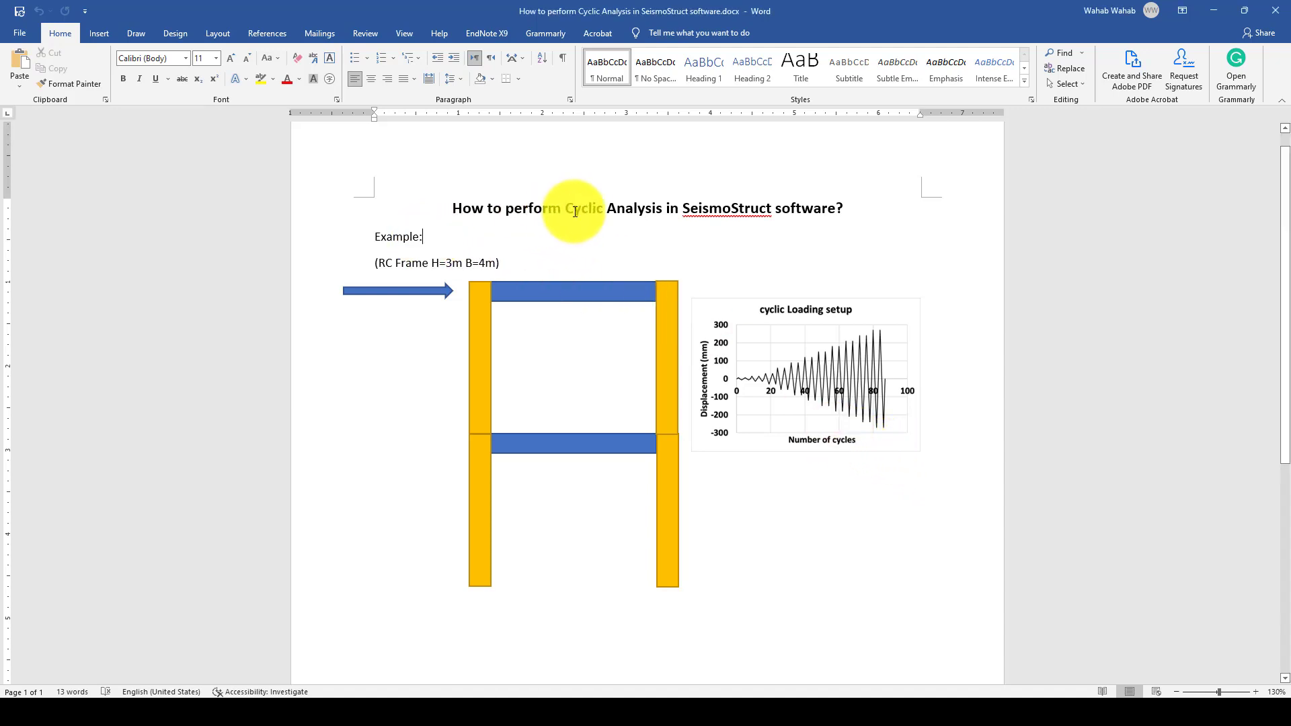
{"action": "left_click_drag", "start_coordinate": [563, 207], "coordinate": [771, 208]}
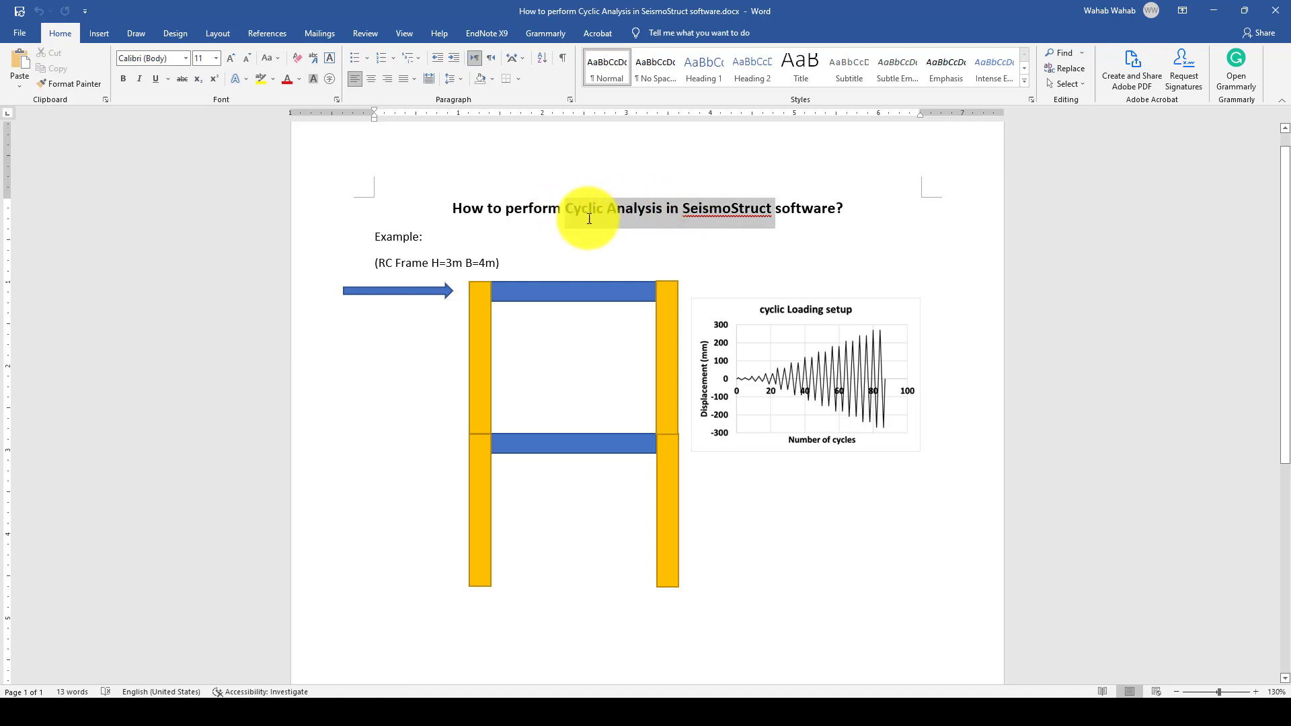
{"action": "left_click", "coordinate": [403, 263]}
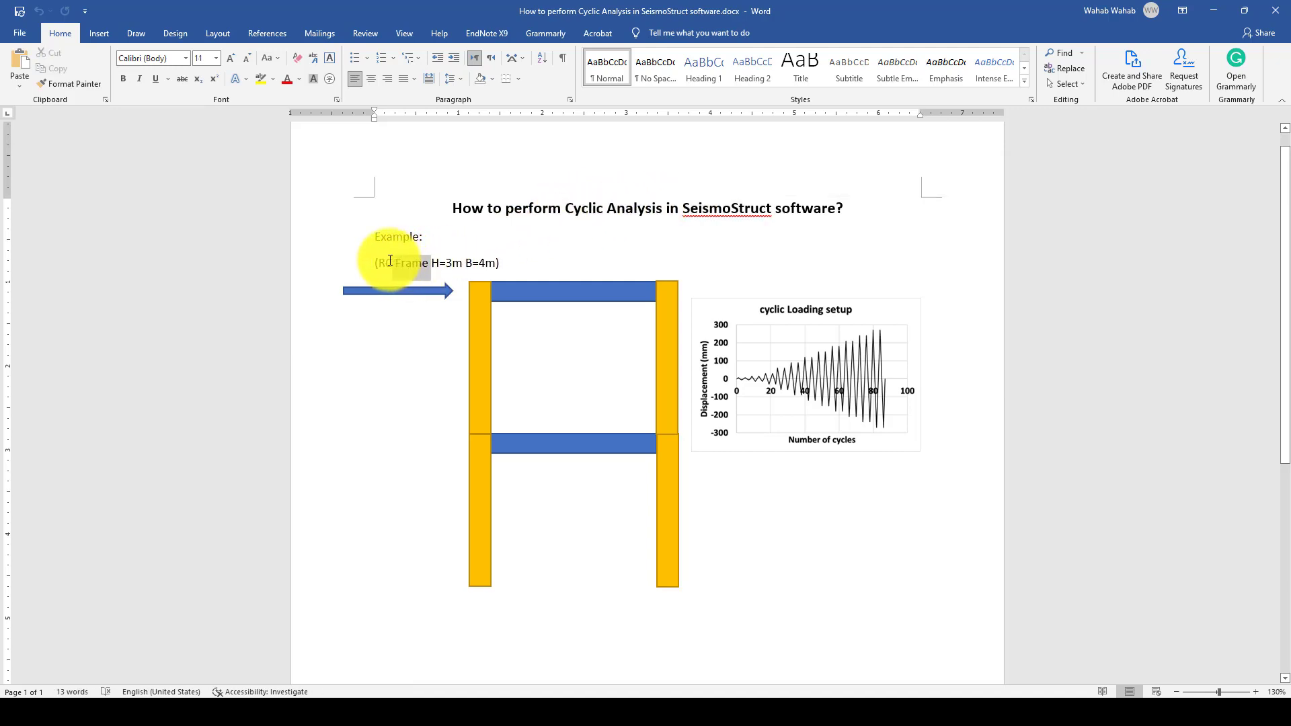
{"action": "double_click", "coordinate": [384, 261]}
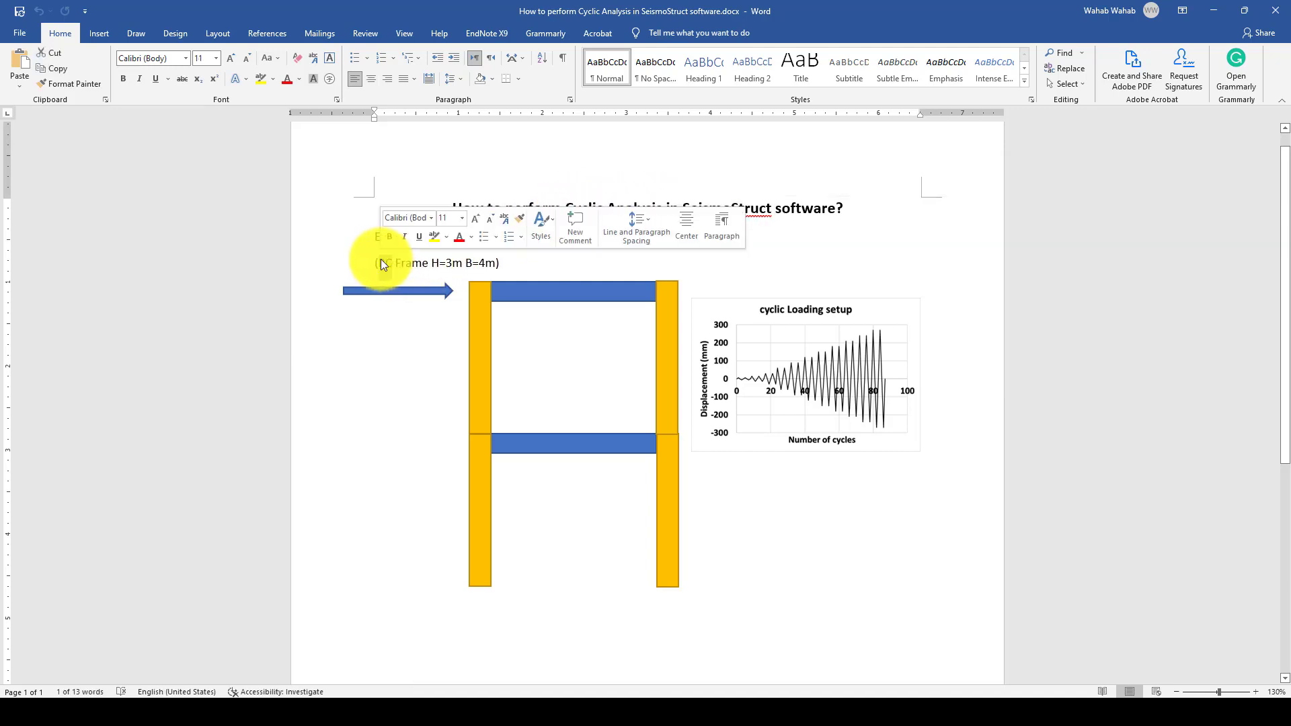
{"action": "type", "text": "Steel"}
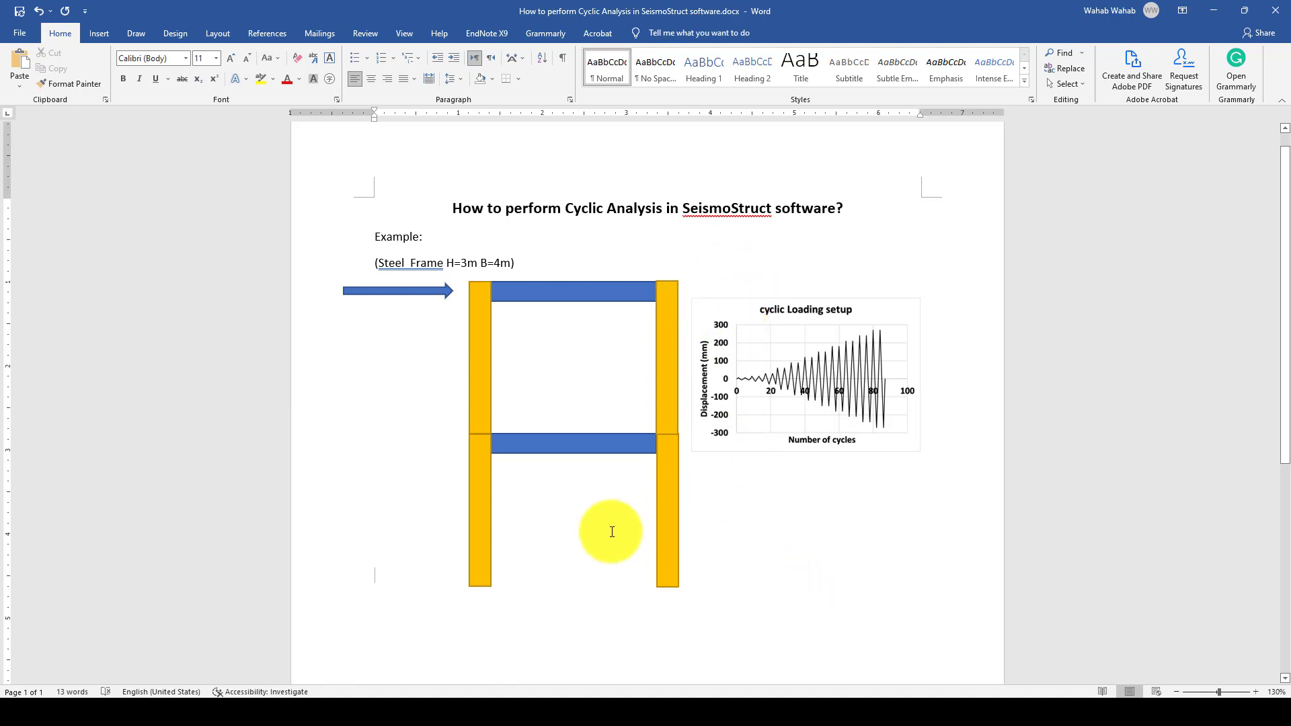
{"action": "left_click_drag", "start_coordinate": [379, 263], "coordinate": [503, 261]}
{"action": "left_click", "coordinate": [444, 257]}
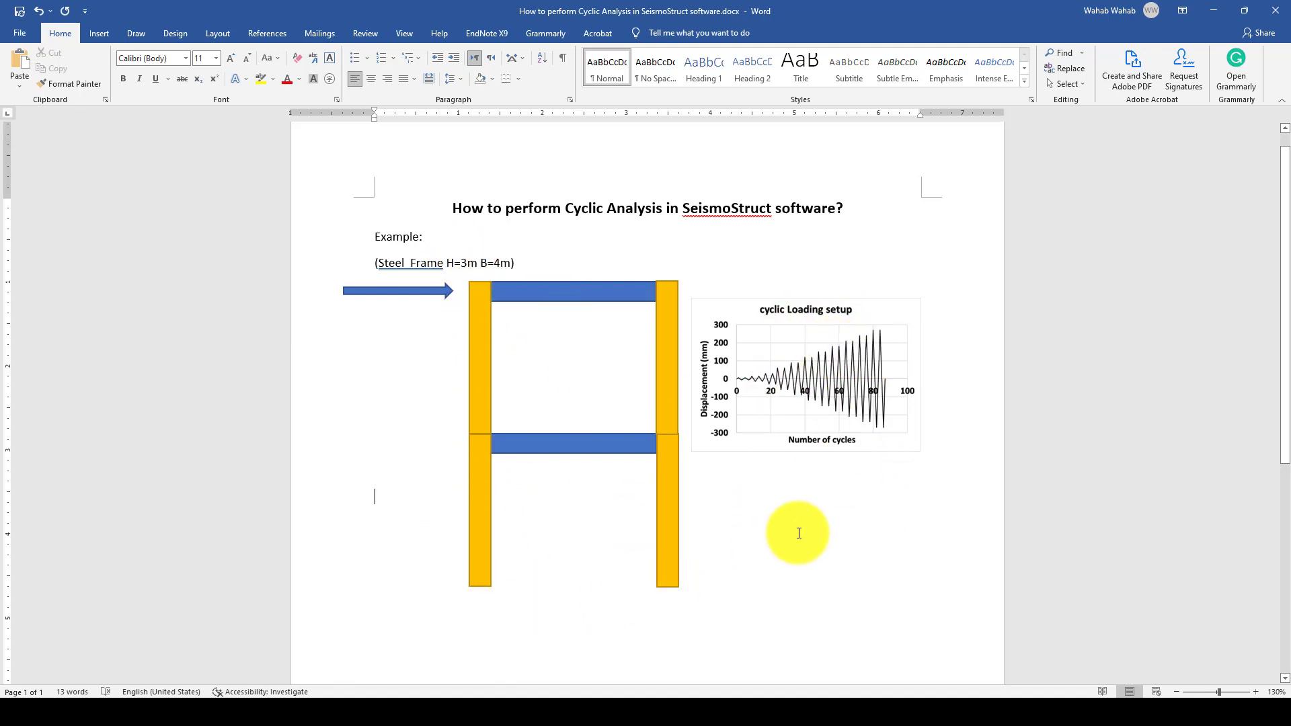
- Switch to Notepad to review the cyclic displacement values in Cyclic_load.txt, and close the file
{"action": "left_click", "coordinate": [589, 705]}
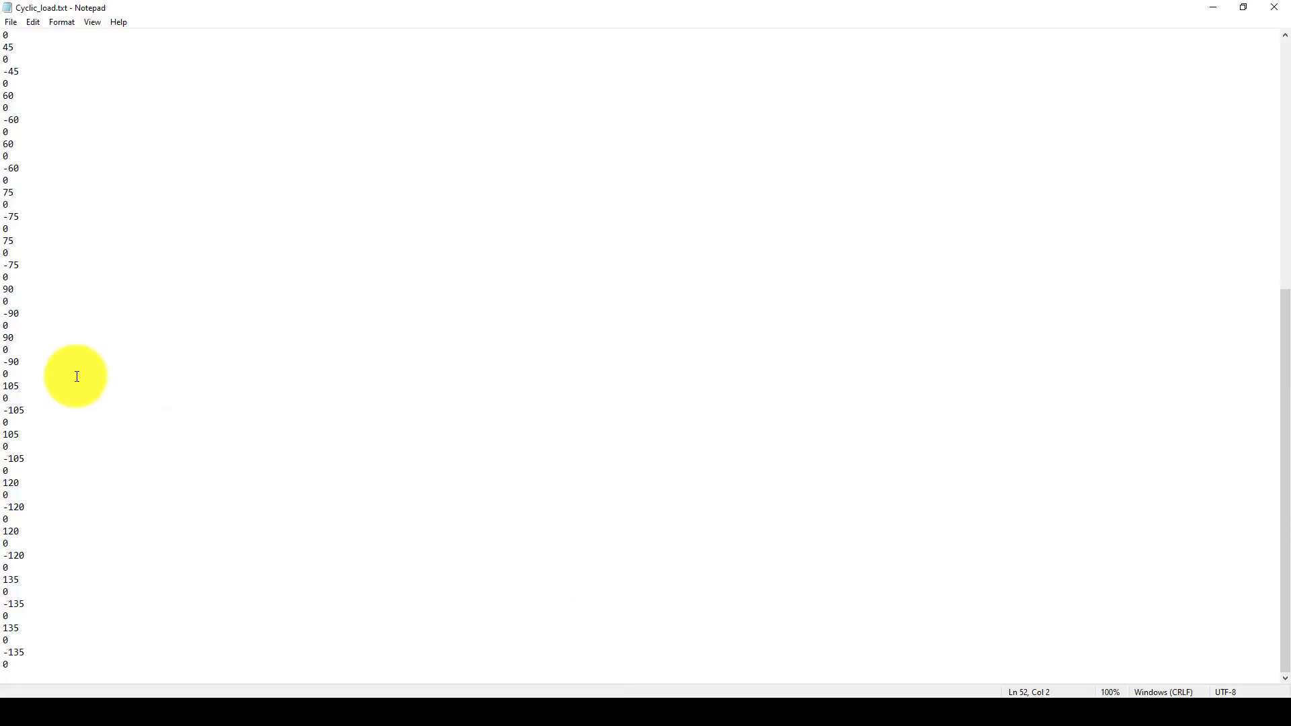
{"action": "left_click", "coordinate": [1275, 7]}
- Switch to the Shearwall-Hys.xlsx workbook in Excel and reposition the cyclic loading chart just below the hysteresis chart on Sheet2
{"action": "mouse_move", "coordinate": [265, 709]}
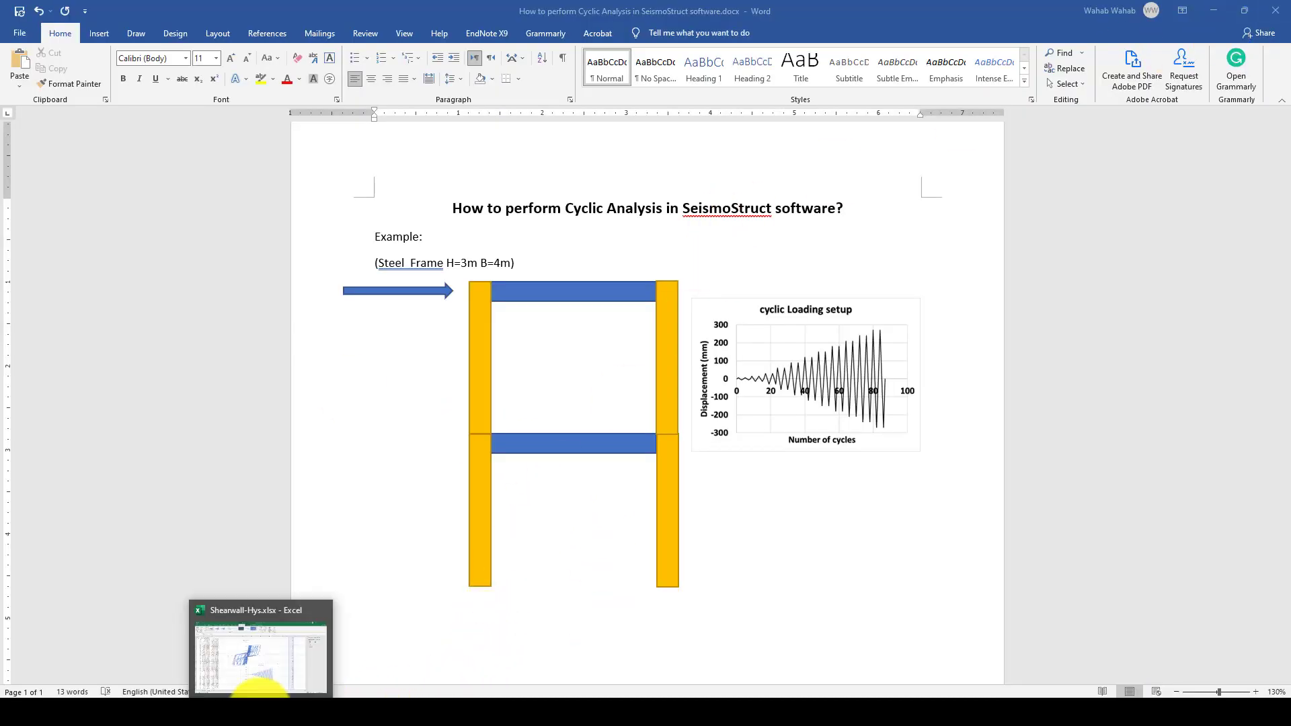
{"action": "left_click", "coordinate": [256, 676]}
{"action": "scroll", "coordinate": [747, 403], "scroll_direction": "down", "scroll_amount": 4}
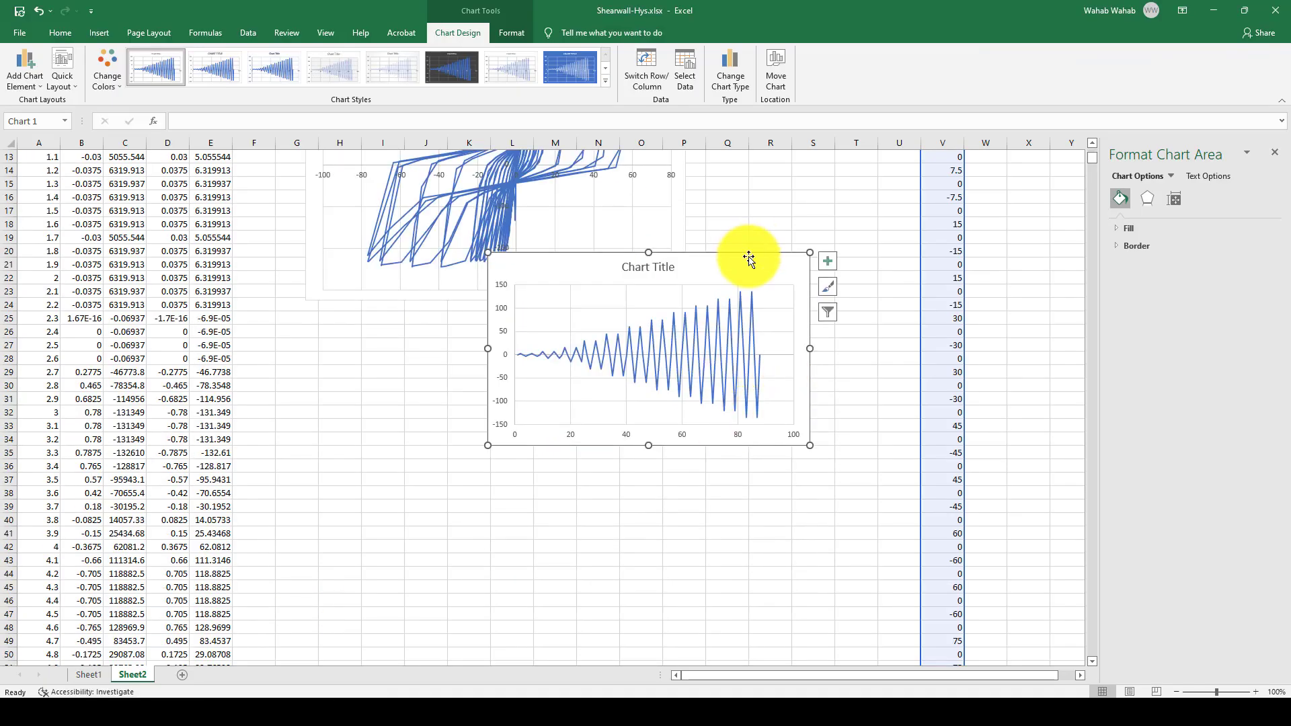
{"action": "left_click_drag", "start_coordinate": [750, 263], "coordinate": [700, 367]}
{"action": "scroll", "coordinate": [917, 377], "scroll_direction": "up", "scroll_amount": 4}
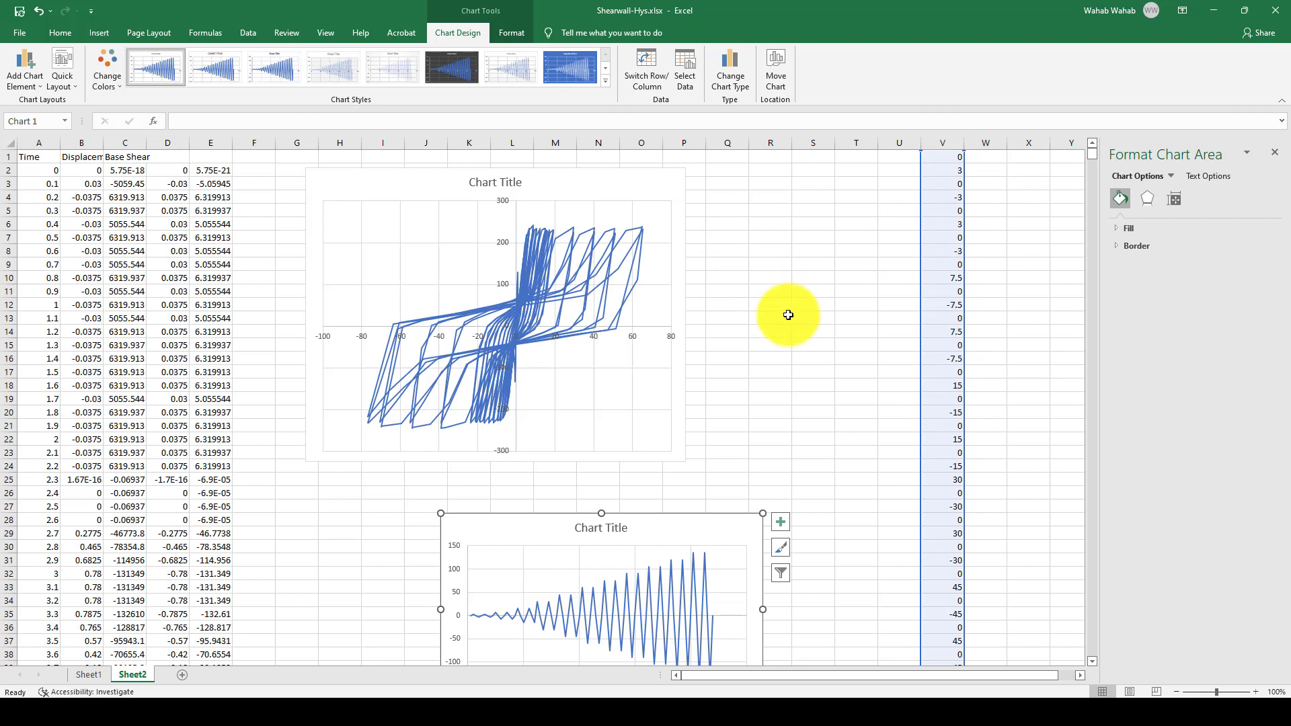
{"action": "left_click_drag", "start_coordinate": [703, 525], "coordinate": [727, 405]}
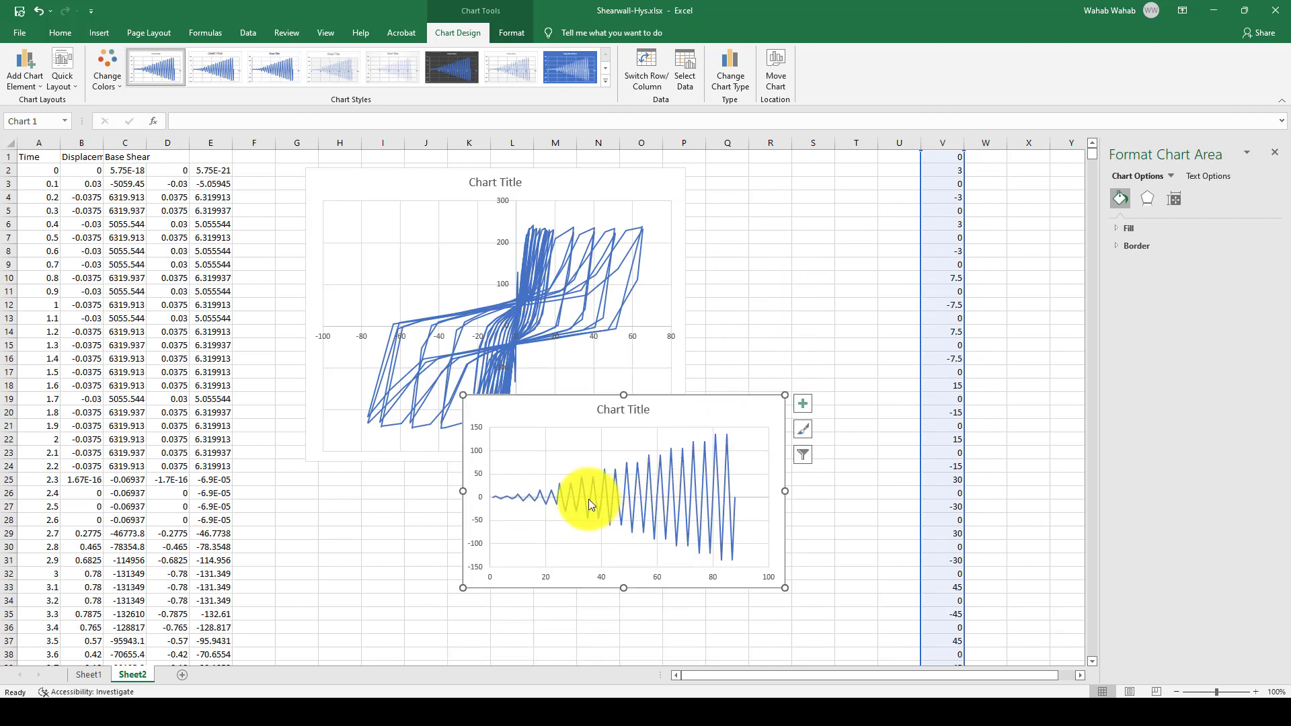
{"action": "left_click_drag", "start_coordinate": [631, 466], "coordinate": [641, 464]}
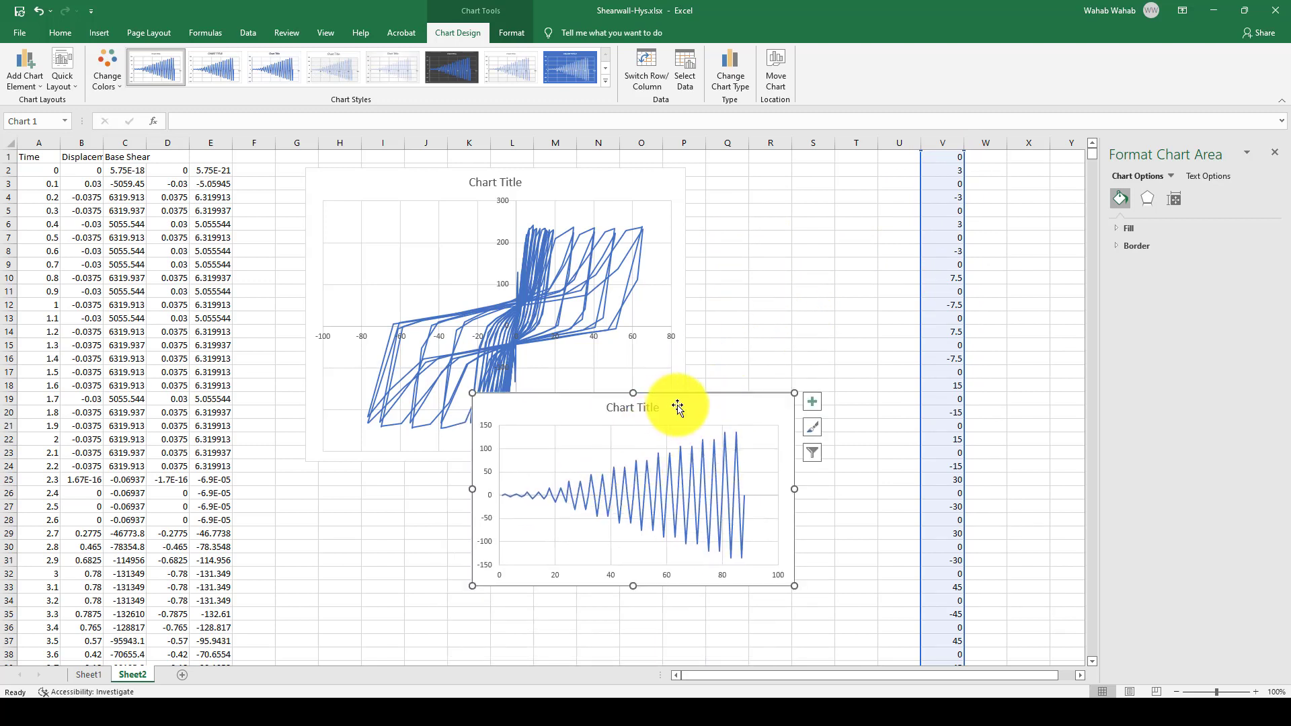
{"action": "left_click_drag", "start_coordinate": [672, 409], "coordinate": [600, 507]}
{"action": "scroll", "coordinate": [764, 367], "scroll_direction": "down", "scroll_amount": 1}
{"action": "scroll", "coordinate": [764, 366], "scroll_direction": "down", "scroll_amount": 2}
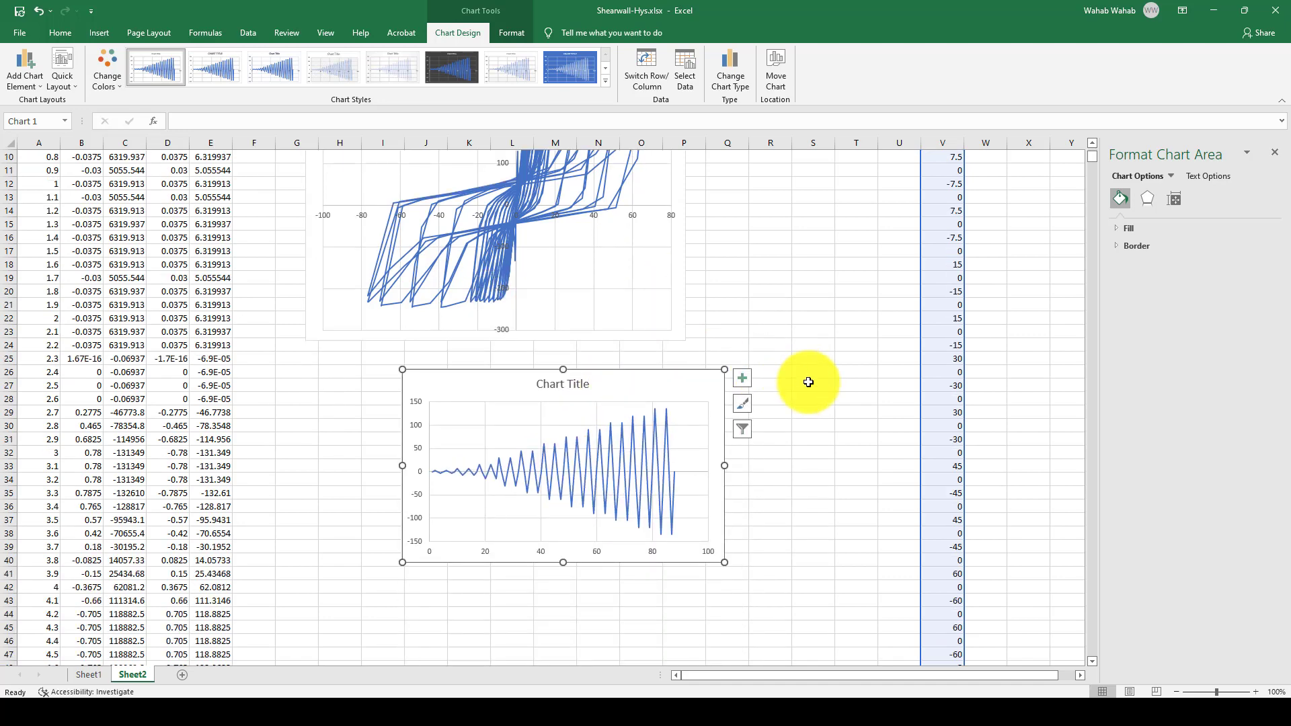
{"action": "left_click_drag", "start_coordinate": [684, 421], "coordinate": [695, 418]}
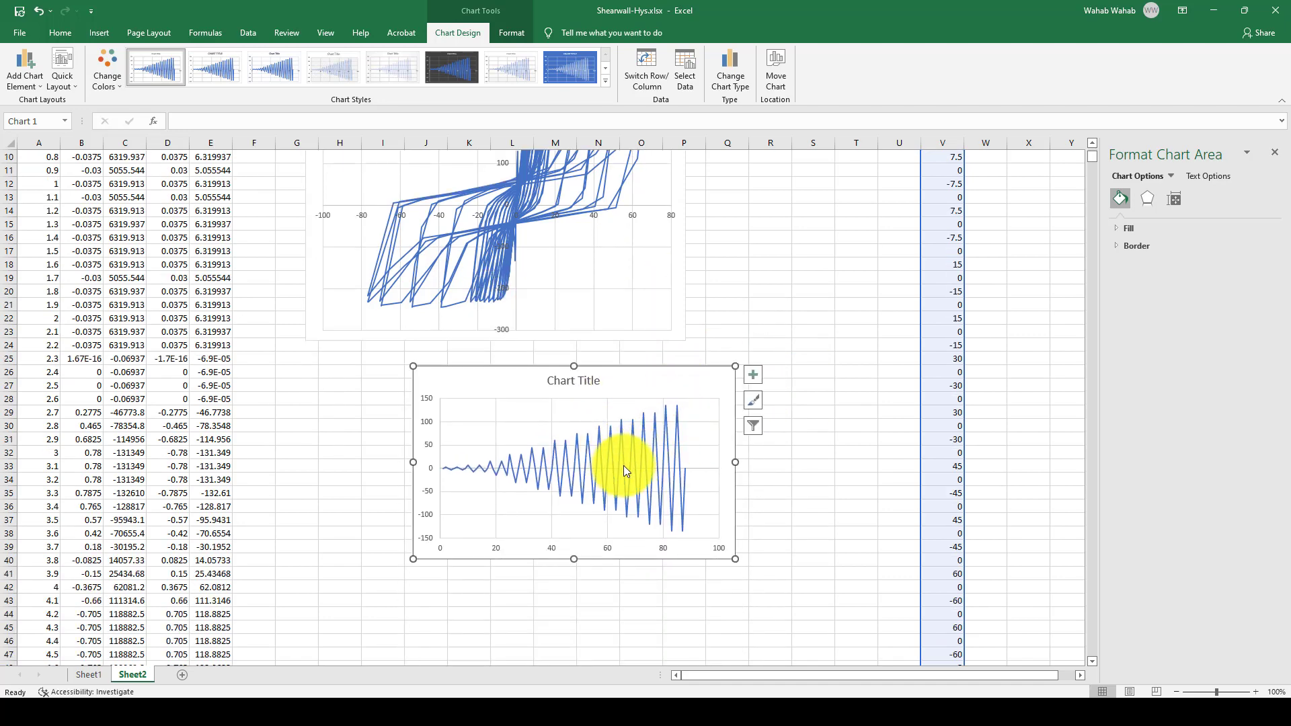
{"action": "scroll", "coordinate": [394, 265], "scroll_direction": "up", "scroll_amount": 3}
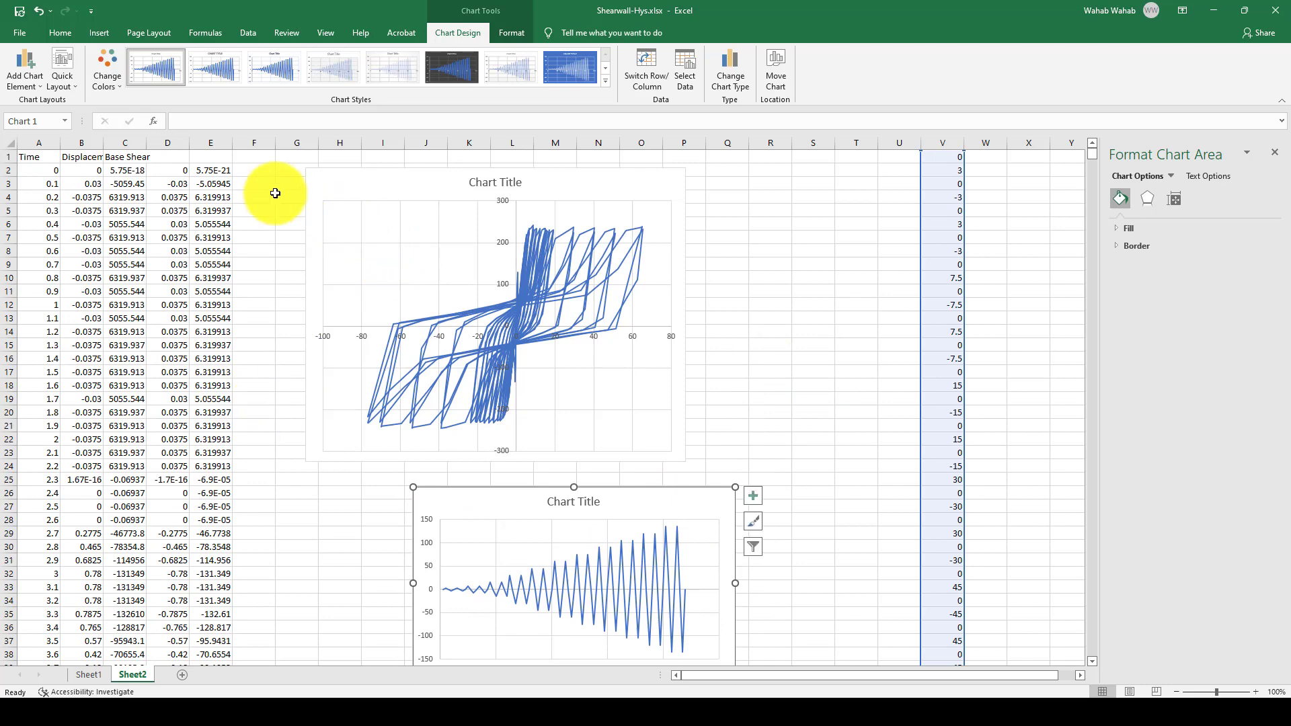
- Examine the hysteresis loop chart plotted from columns D and E on Sheet2
{"action": "left_click_drag", "start_coordinate": [367, 175], "coordinate": [376, 172]}
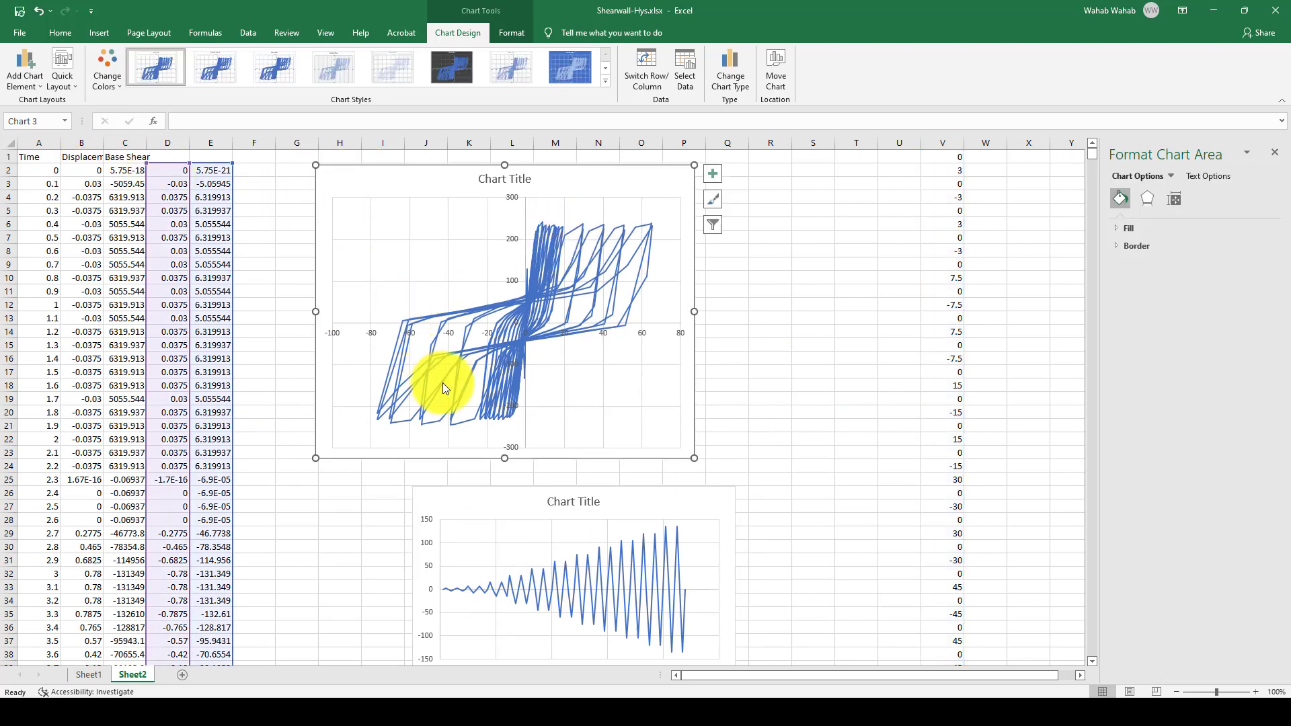
{"action": "left_click", "coordinate": [523, 294]}
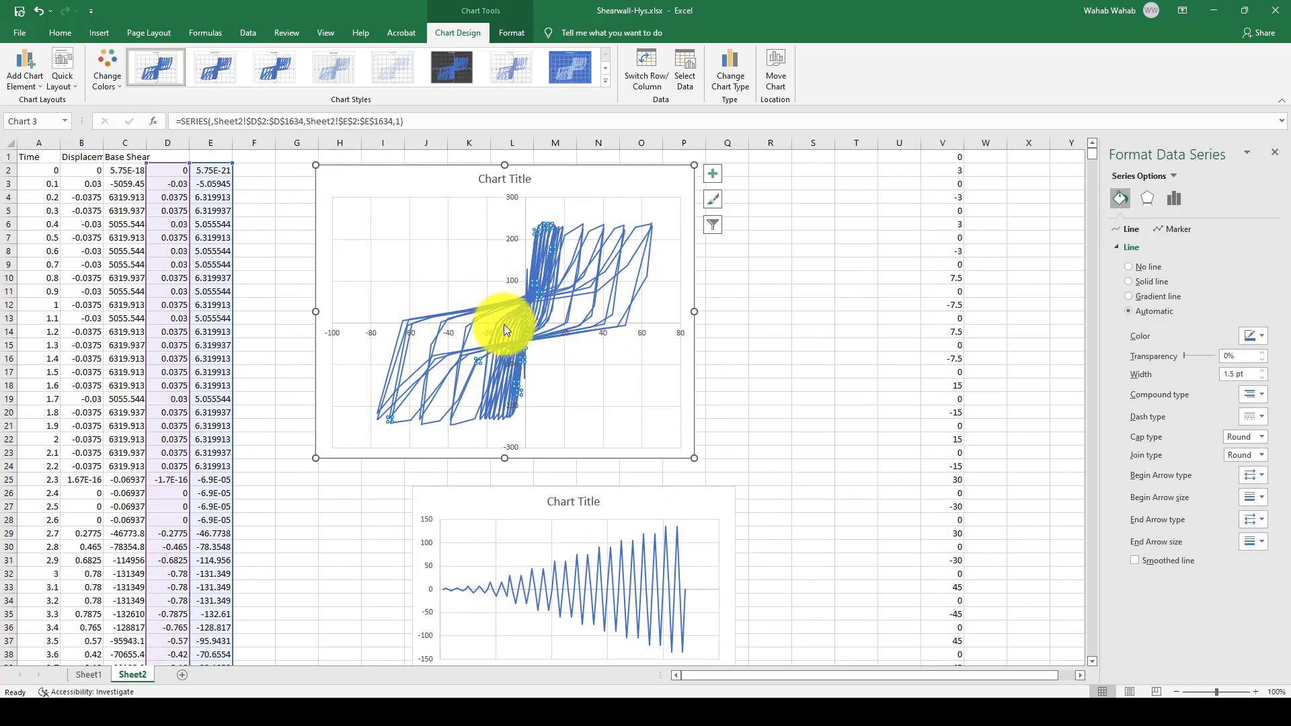
{"action": "left_click_drag", "start_coordinate": [557, 177], "coordinate": [564, 177]}
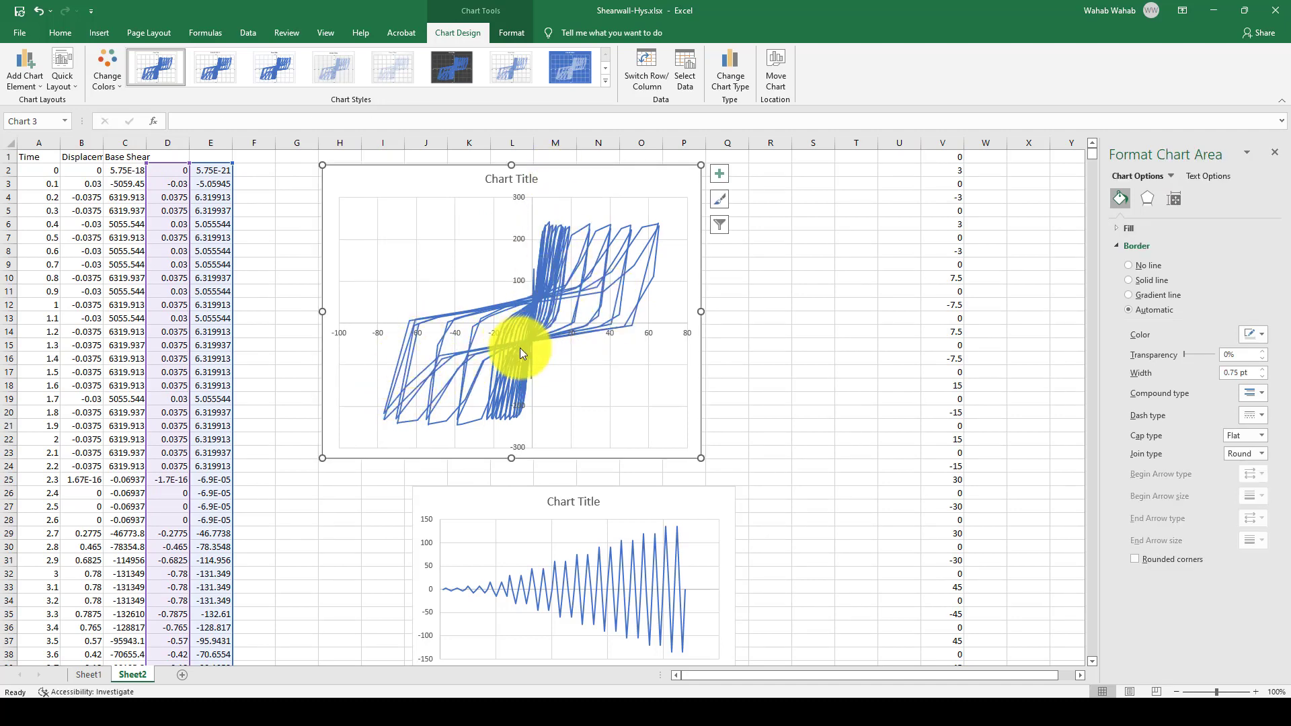
{"action": "left_click_drag", "start_coordinate": [452, 179], "coordinate": [450, 180]}
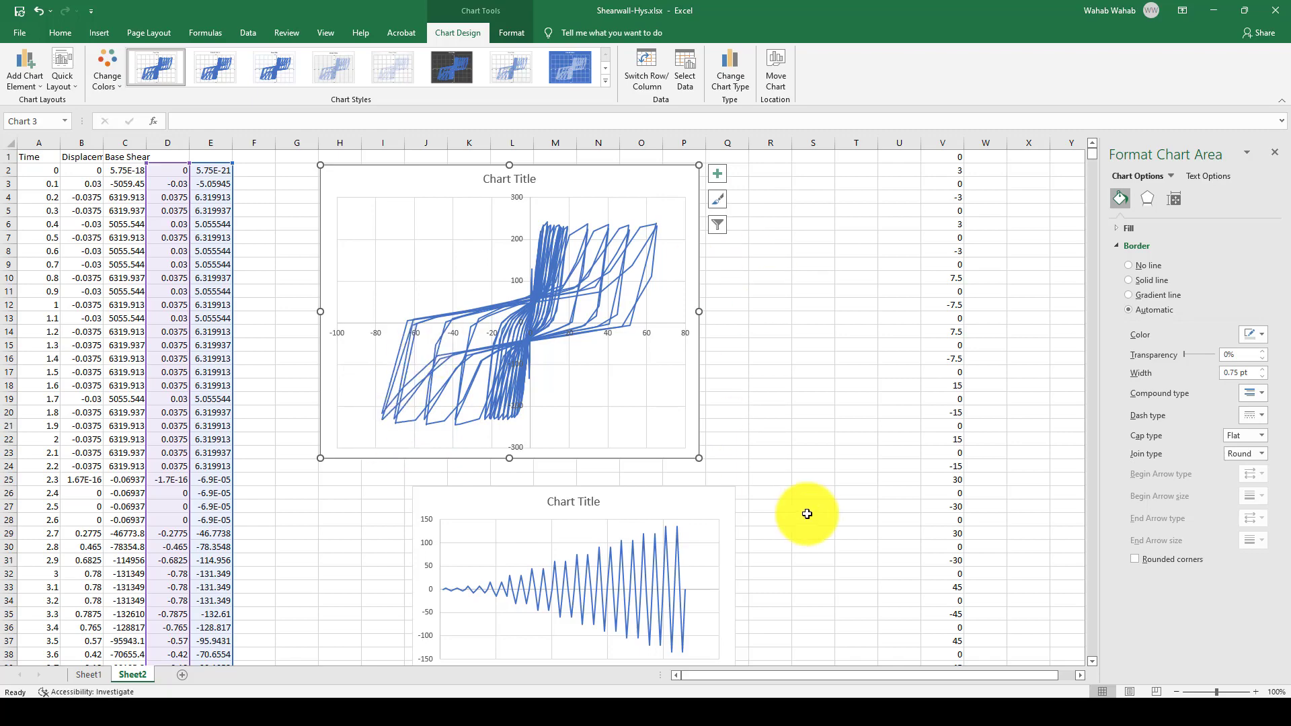
- Switch to SeismoStruct and close the open wizard without generating a model
{"action": "left_click", "coordinate": [568, 703]}
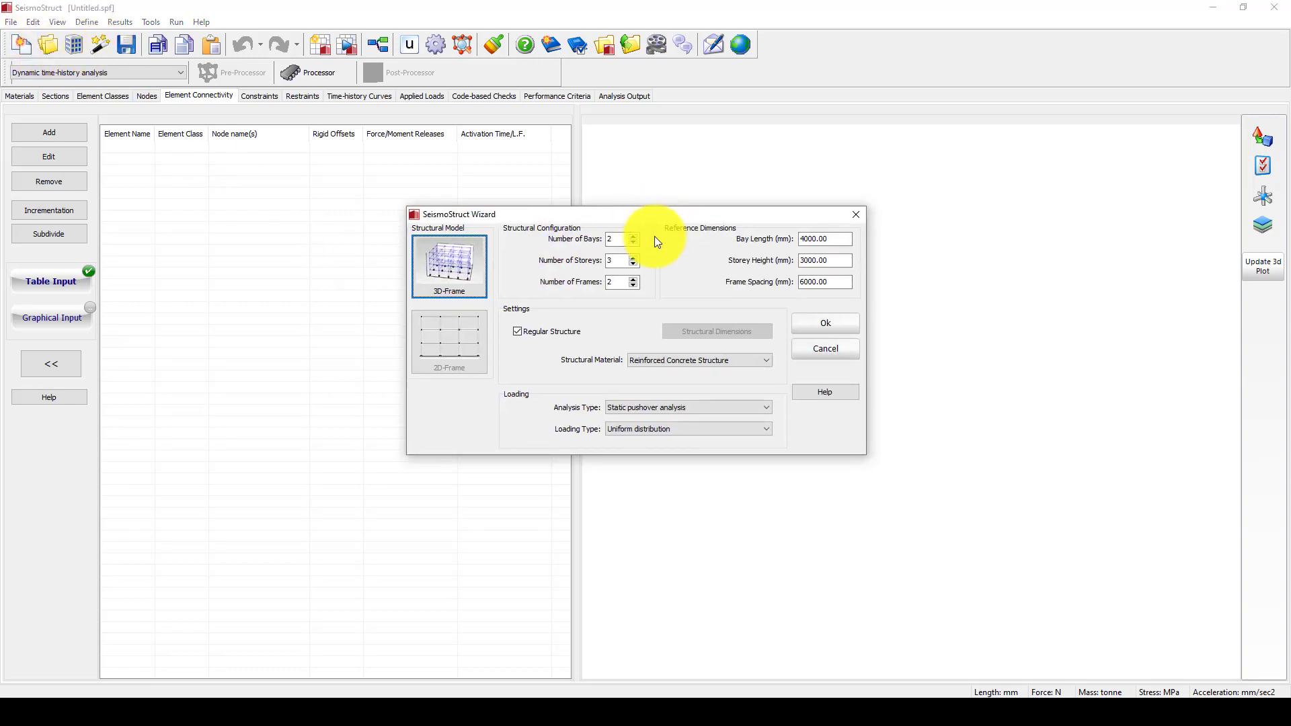
{"action": "left_click", "coordinate": [808, 238]}
{"action": "left_click", "coordinate": [468, 344]}
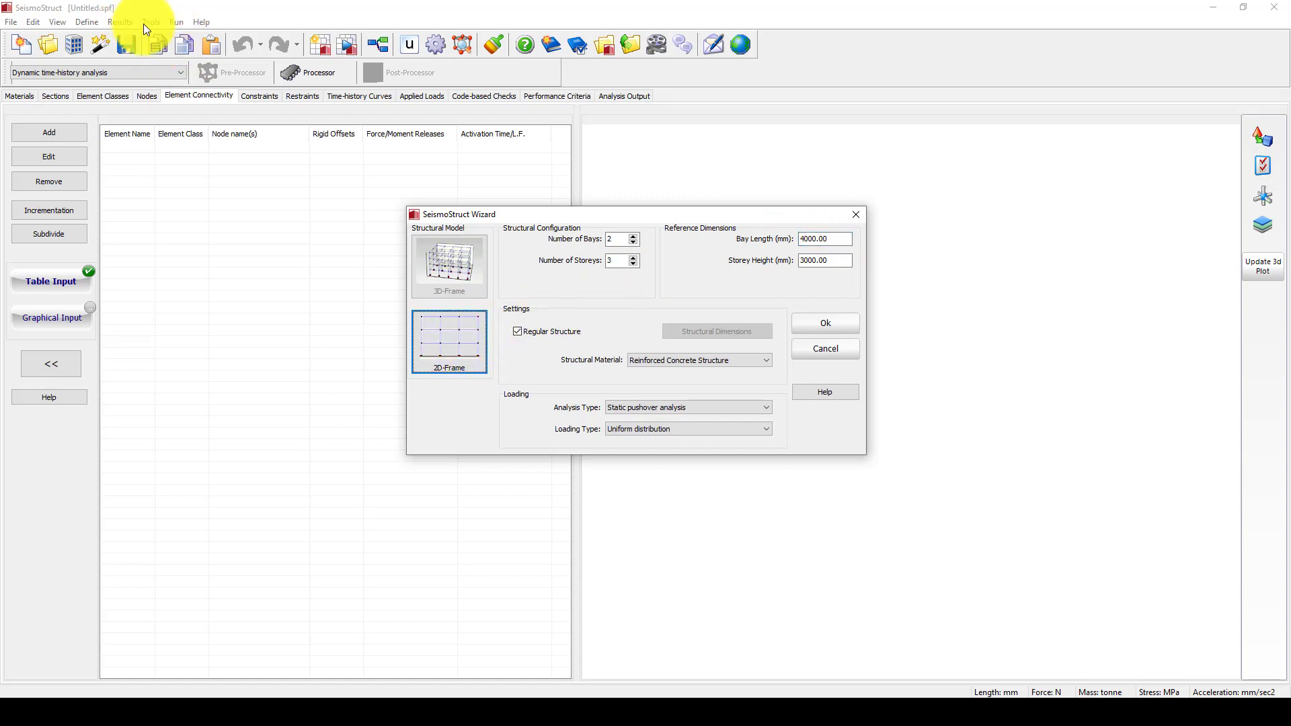
{"action": "key", "text": "Return"}
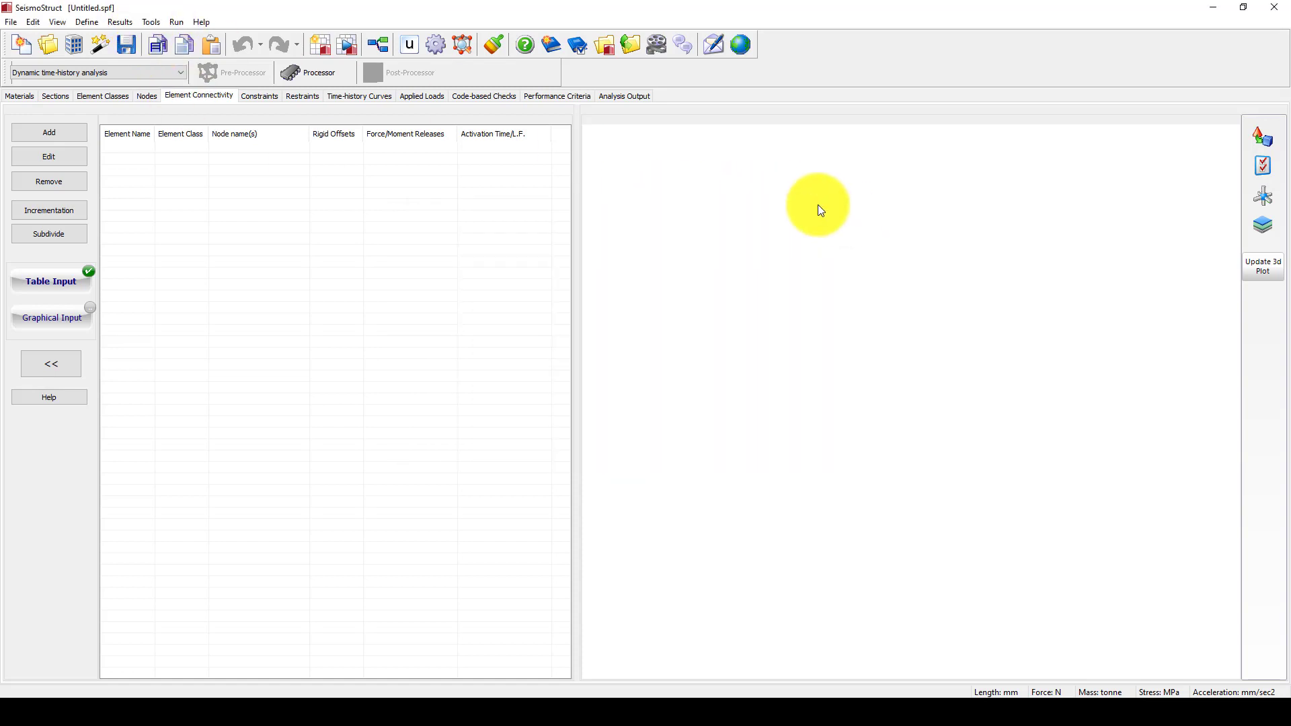
- Check the project settings and accept SI units with mm for length, N for force and European rebar sizes
{"action": "left_click", "coordinate": [152, 23]}
{"action": "left_click", "coordinate": [178, 109]}
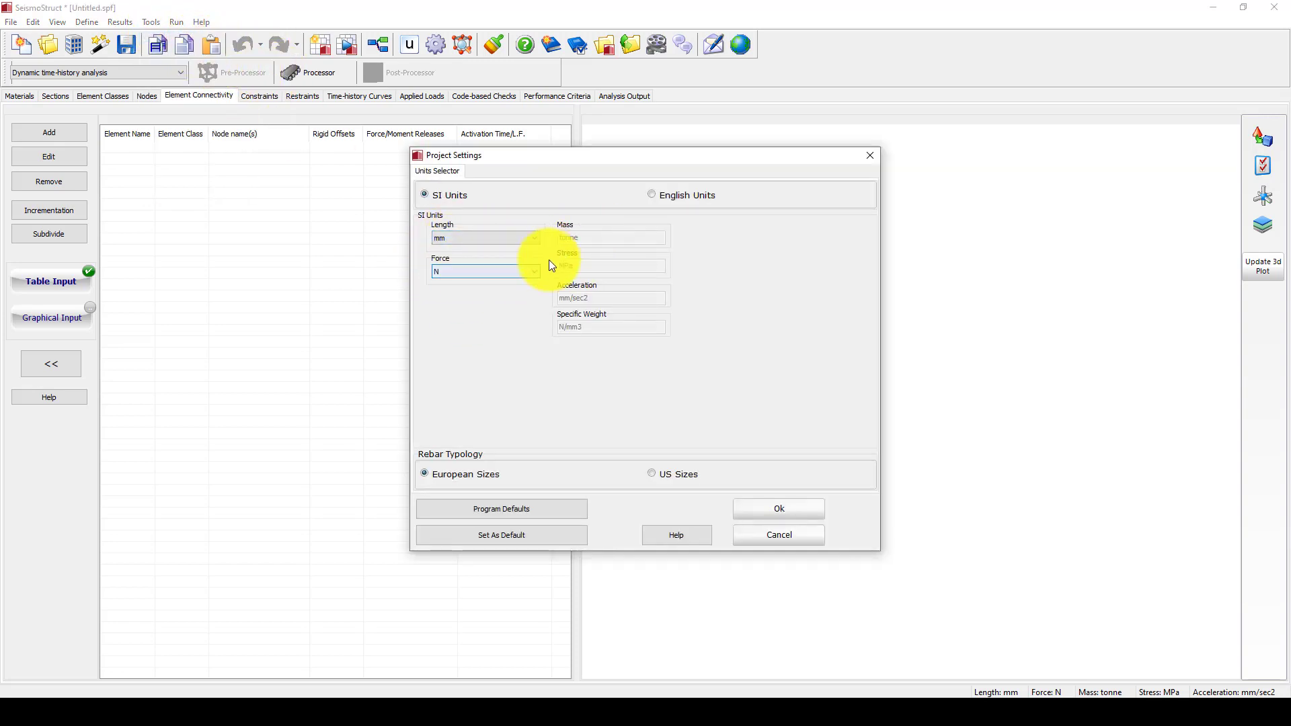
{"action": "left_click", "coordinate": [780, 510]}
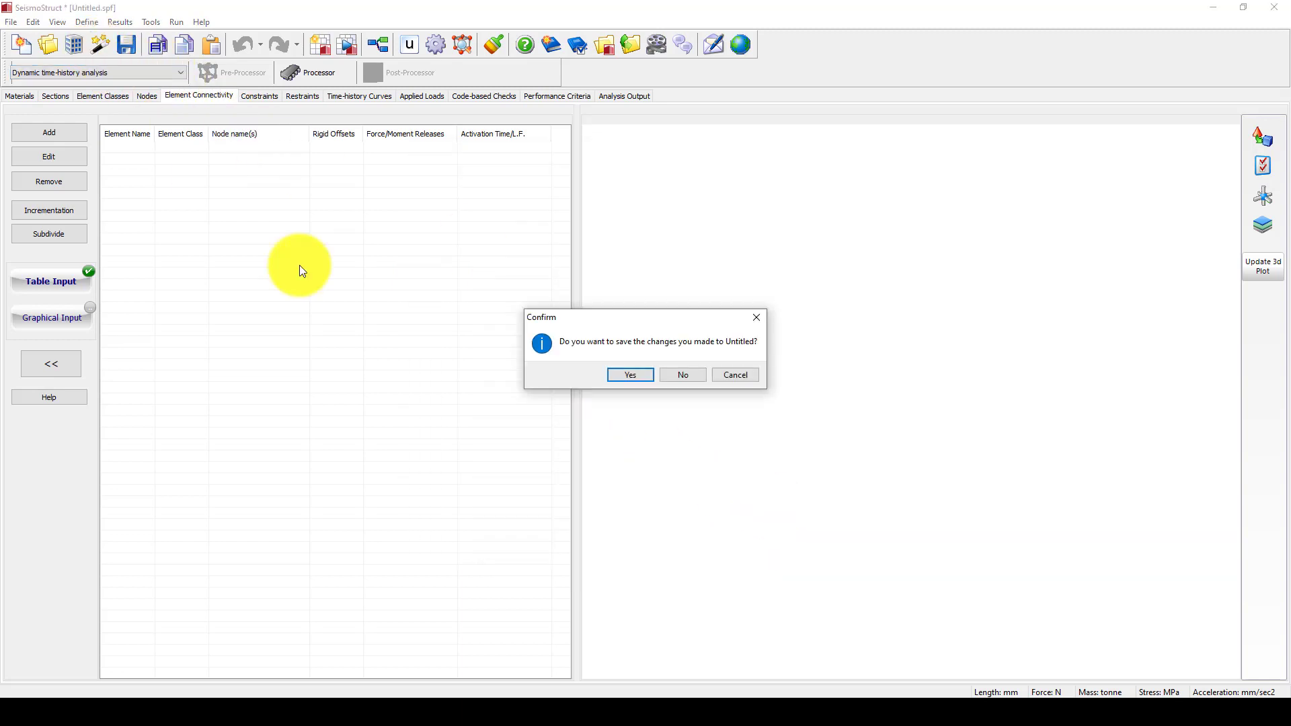
- Restart the wizard without saving changes and define a 2D frame with 1 bay and 2 storeys, keeping 4000 mm bay length and 3000 mm storey height
{"action": "left_click", "coordinate": [675, 381]}
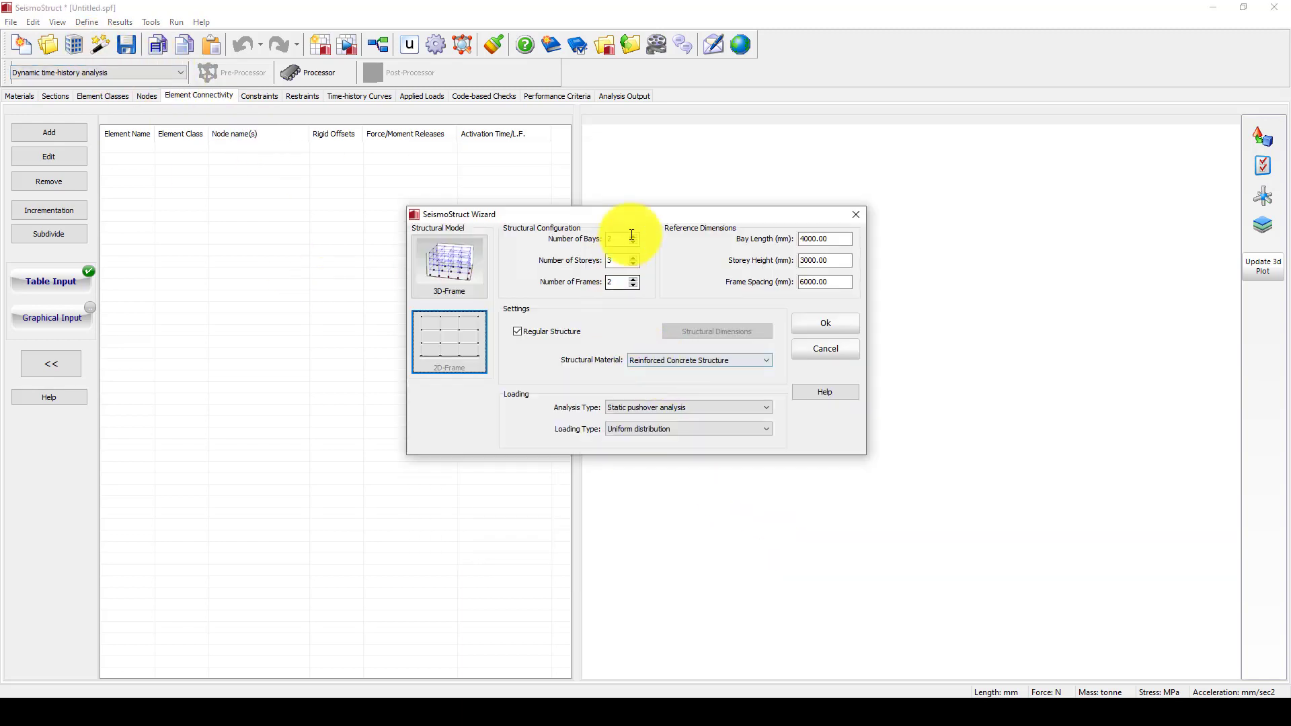
{"action": "left_click_drag", "start_coordinate": [670, 216], "coordinate": [649, 207]}
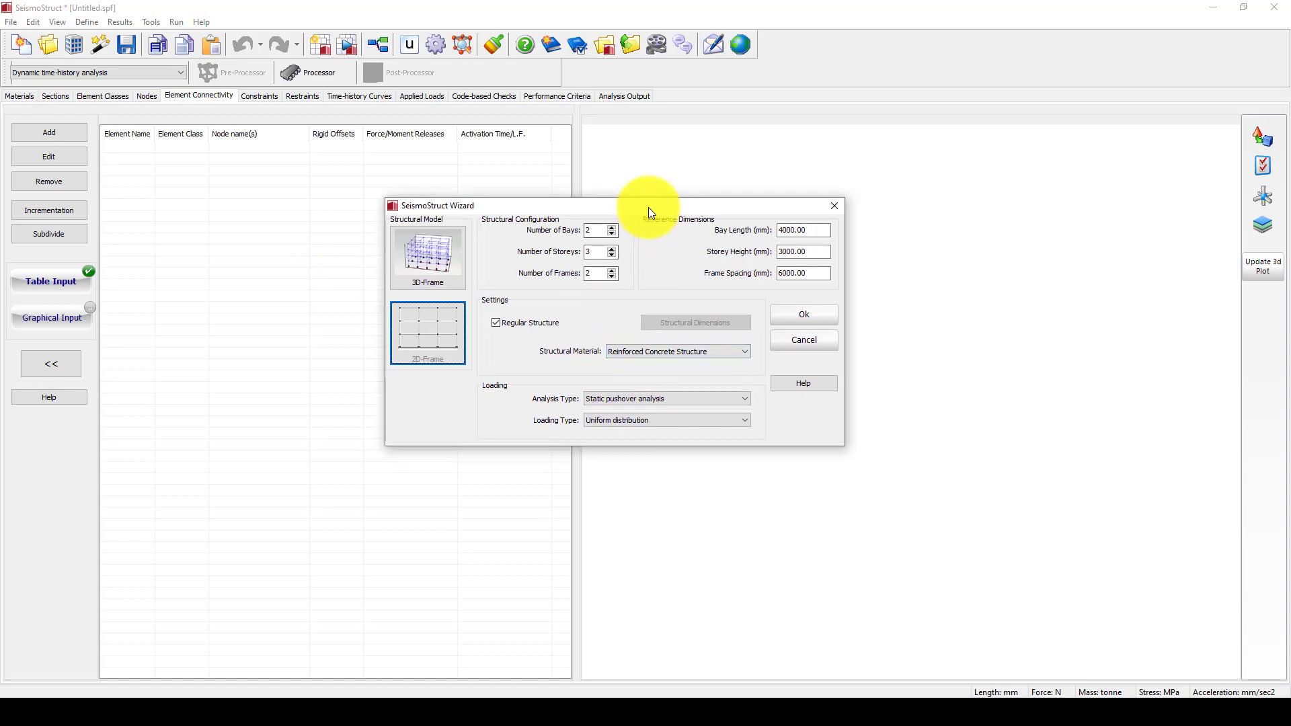
{"action": "left_click", "coordinate": [612, 233]}
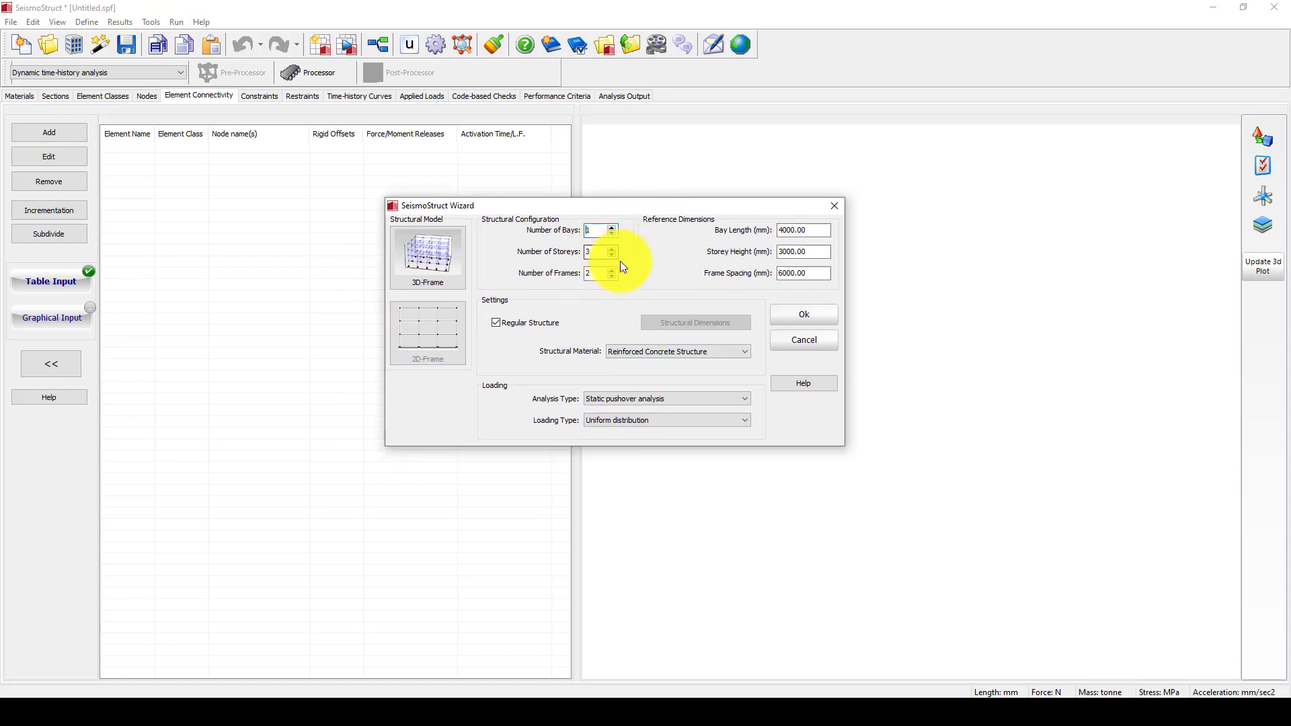
{"action": "left_click", "coordinate": [444, 327]}
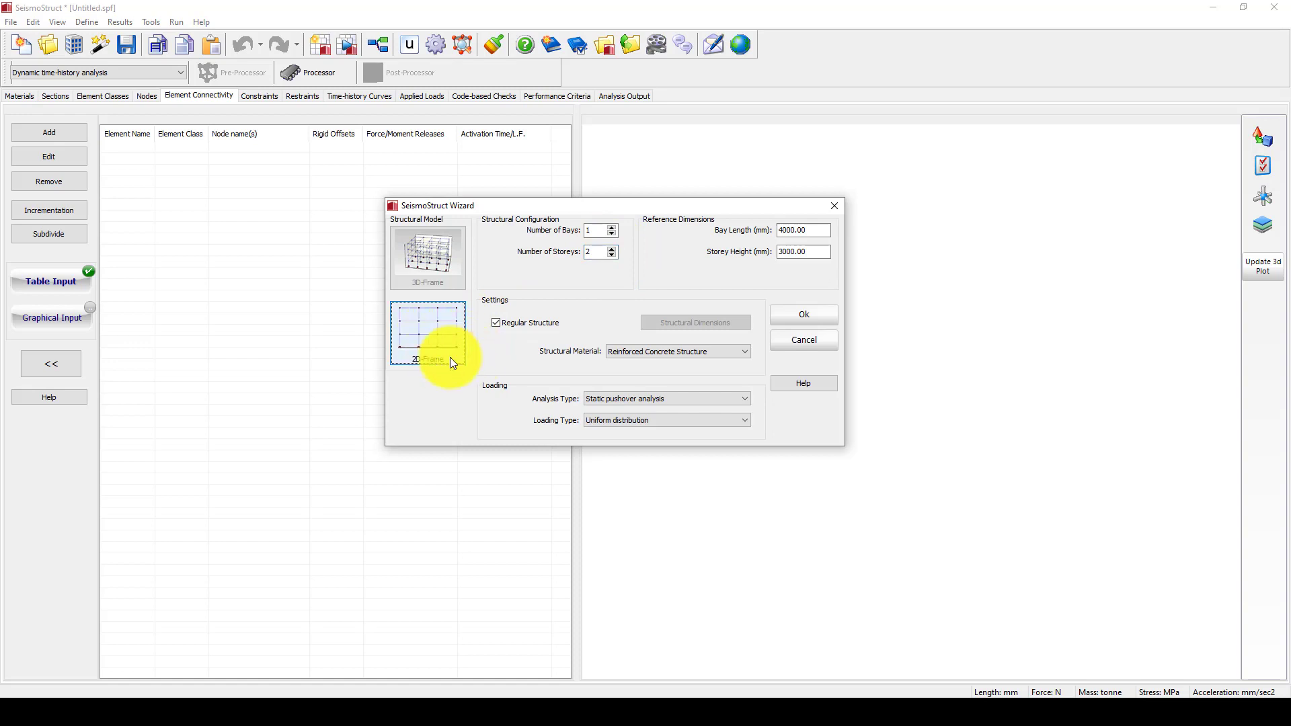
{"action": "double_click", "coordinate": [815, 229]}
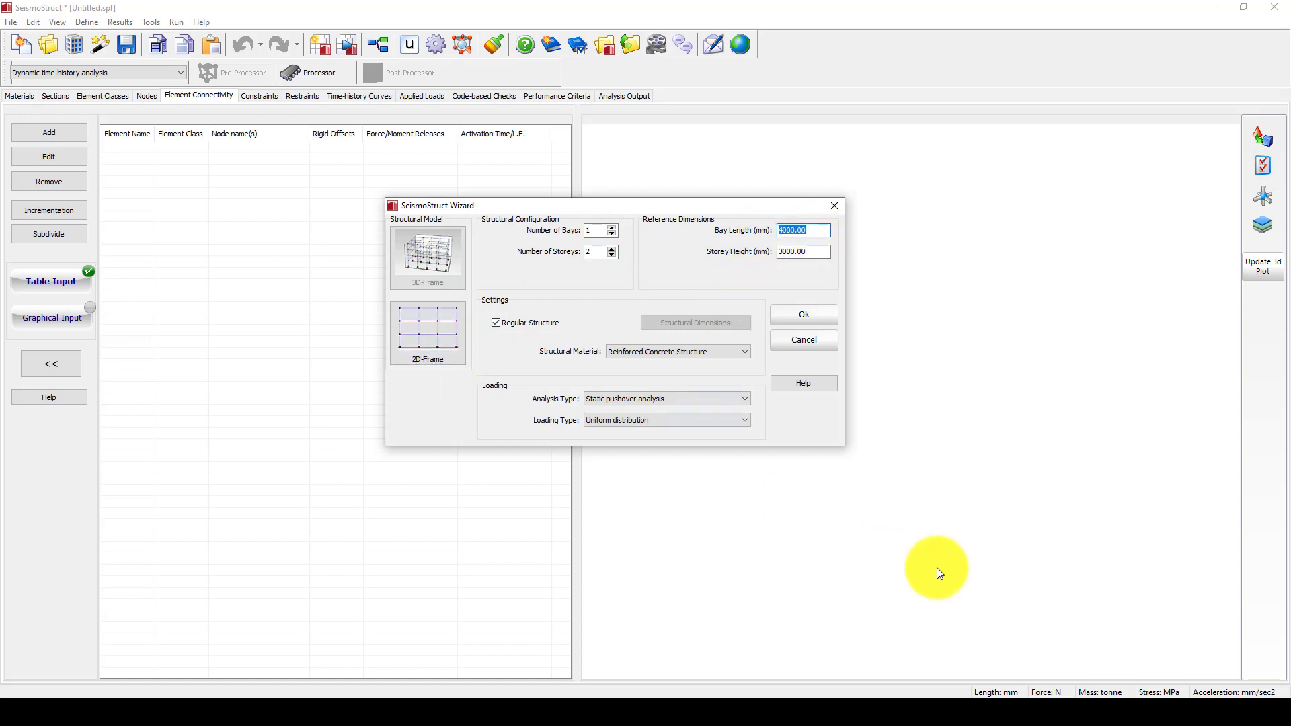
{"action": "double_click", "coordinate": [813, 253]}
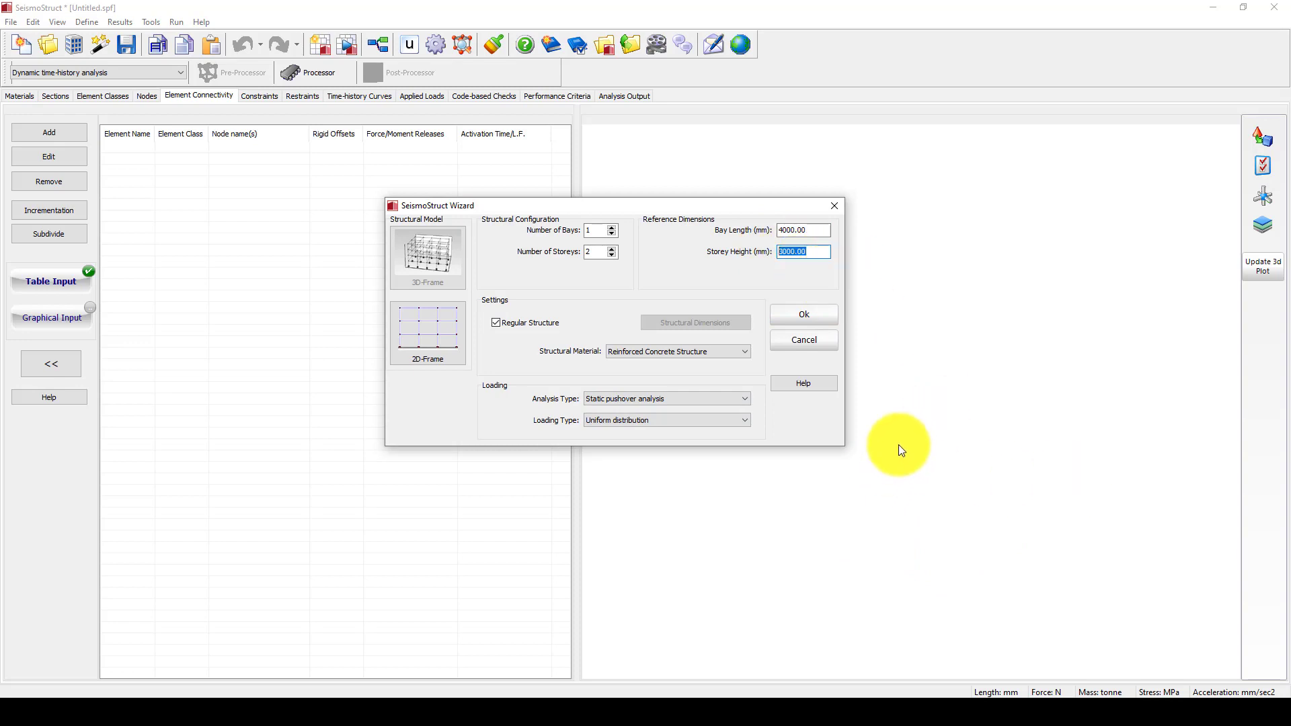
- Set the material to Steel Structure and the loading to Static time-history analysis with Applied displacements, and accept the wizard settings
{"action": "left_click", "coordinate": [673, 350]}
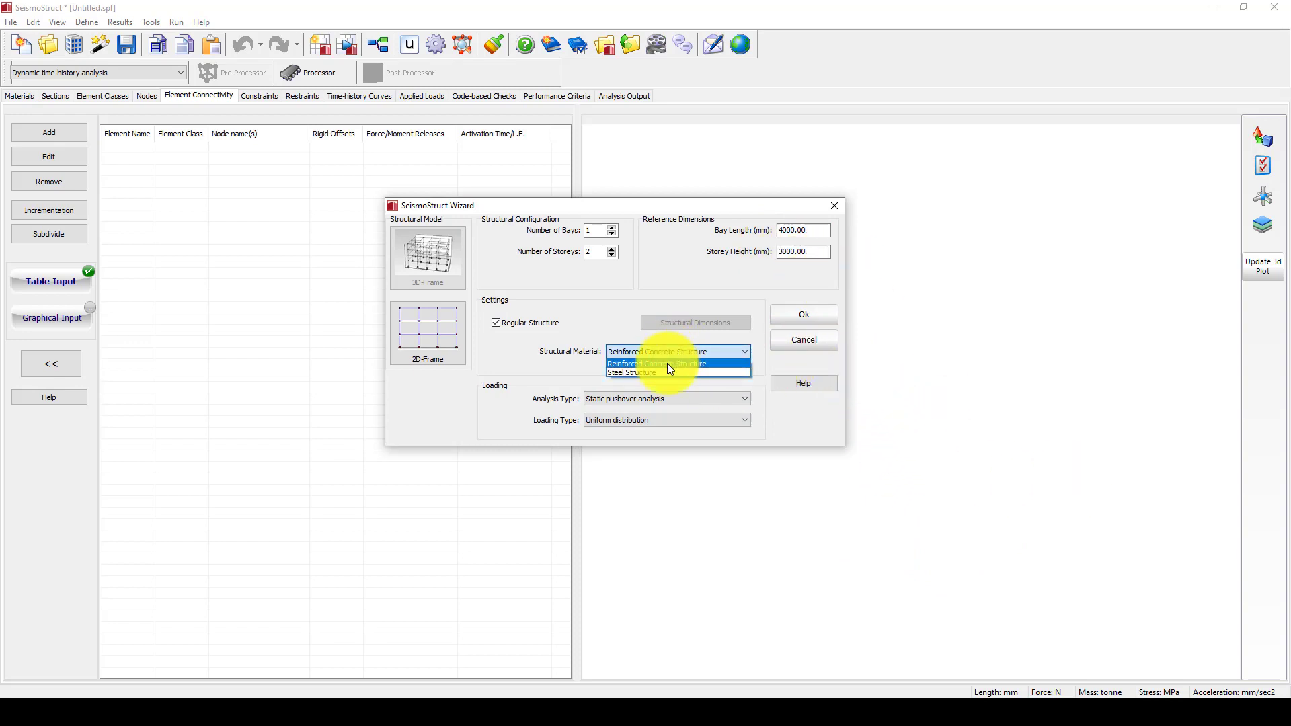
{"action": "left_click", "coordinate": [650, 370]}
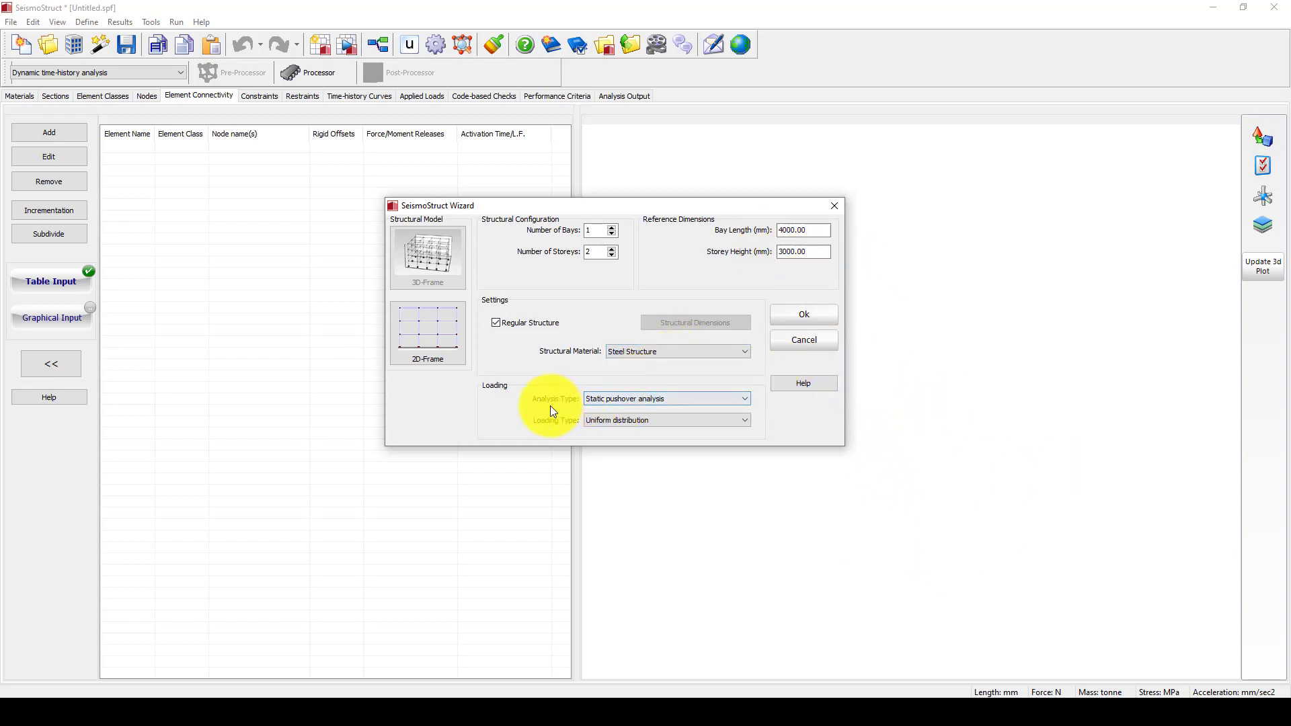
{"action": "left_click", "coordinate": [652, 402]}
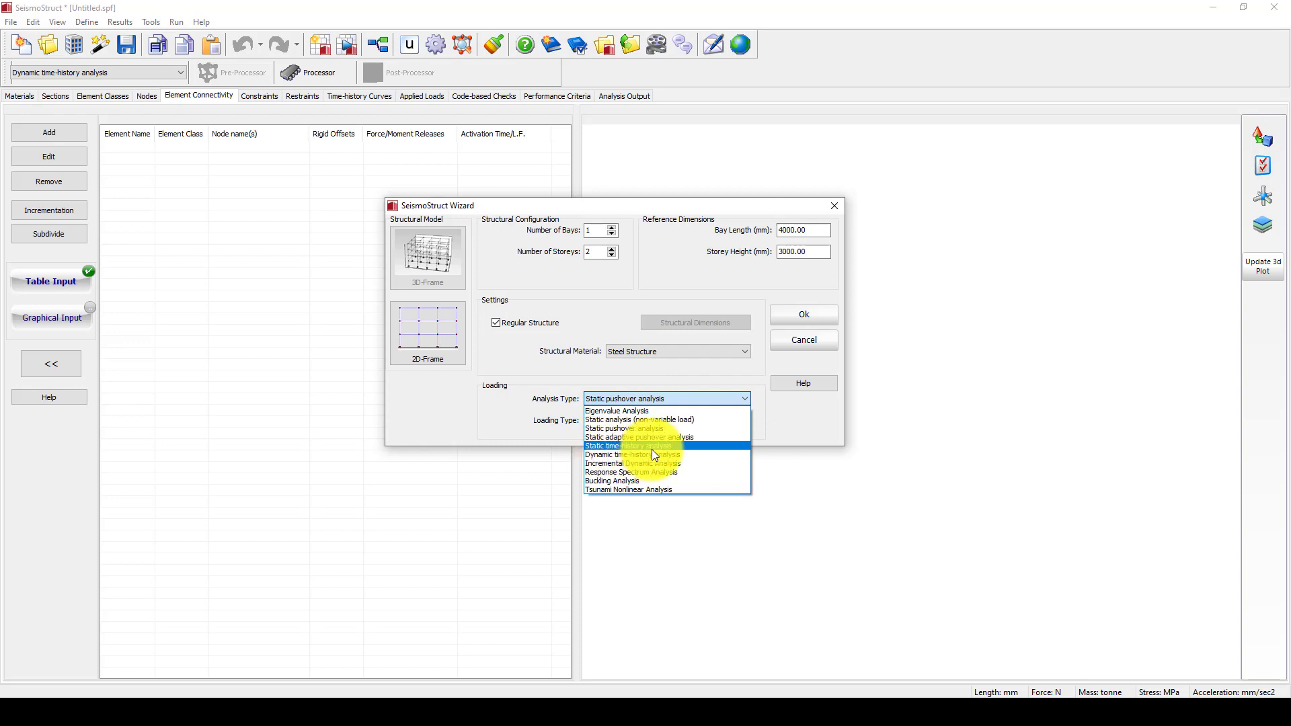
{"action": "left_click", "coordinate": [688, 447]}
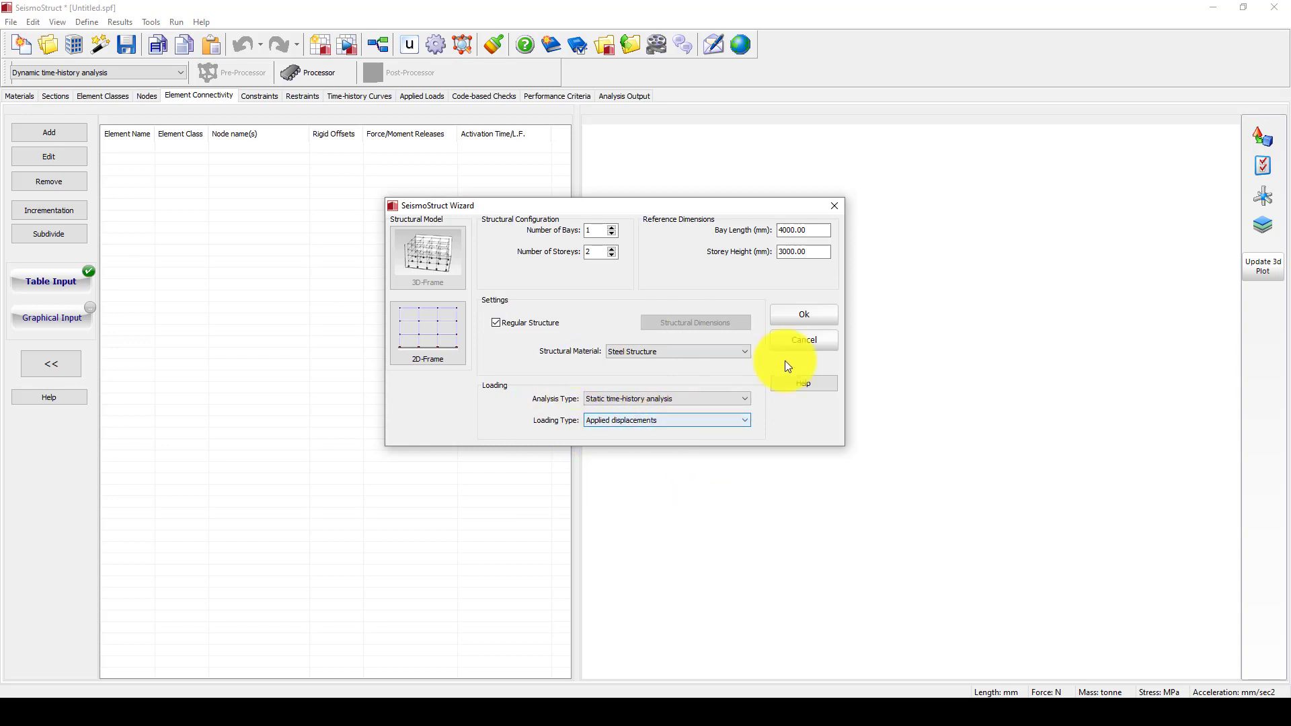
{"action": "left_click", "coordinate": [801, 315]}
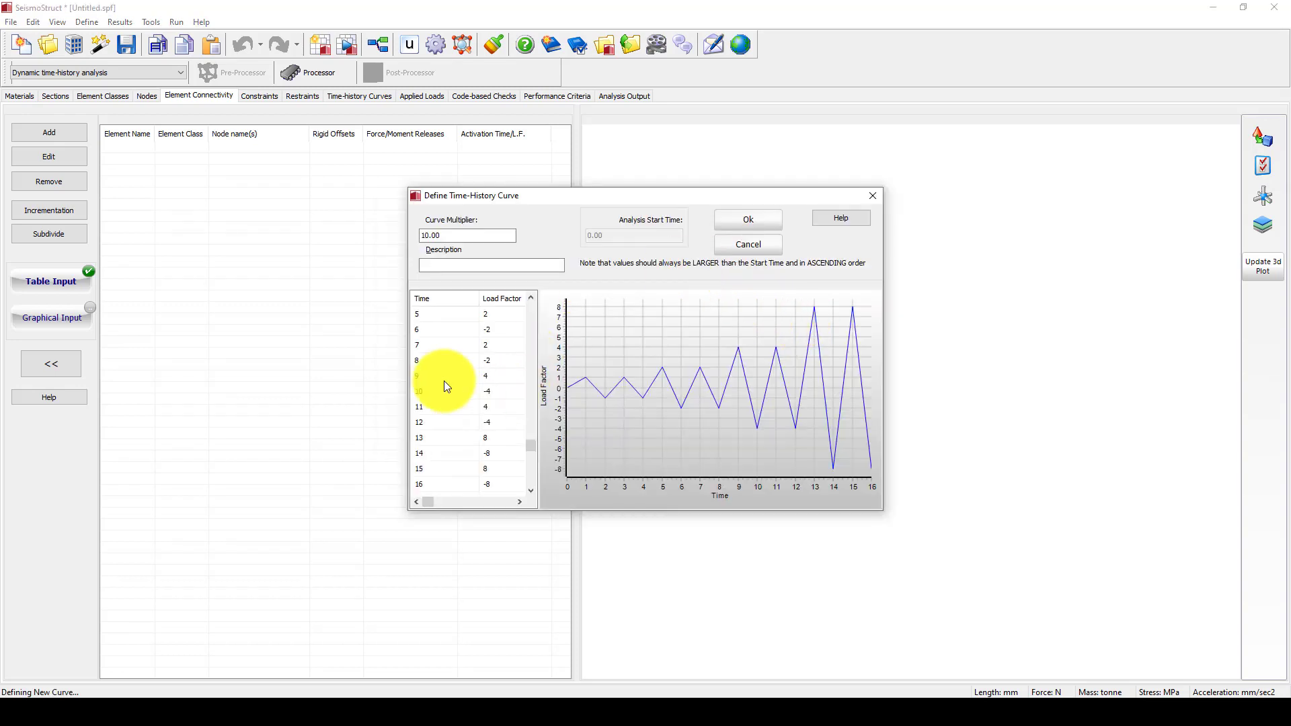
- Accept the time-history curve with a multiplier of 10 and inspect the generated frame's columns and beams in 3D
{"action": "left_click", "coordinate": [760, 224]}
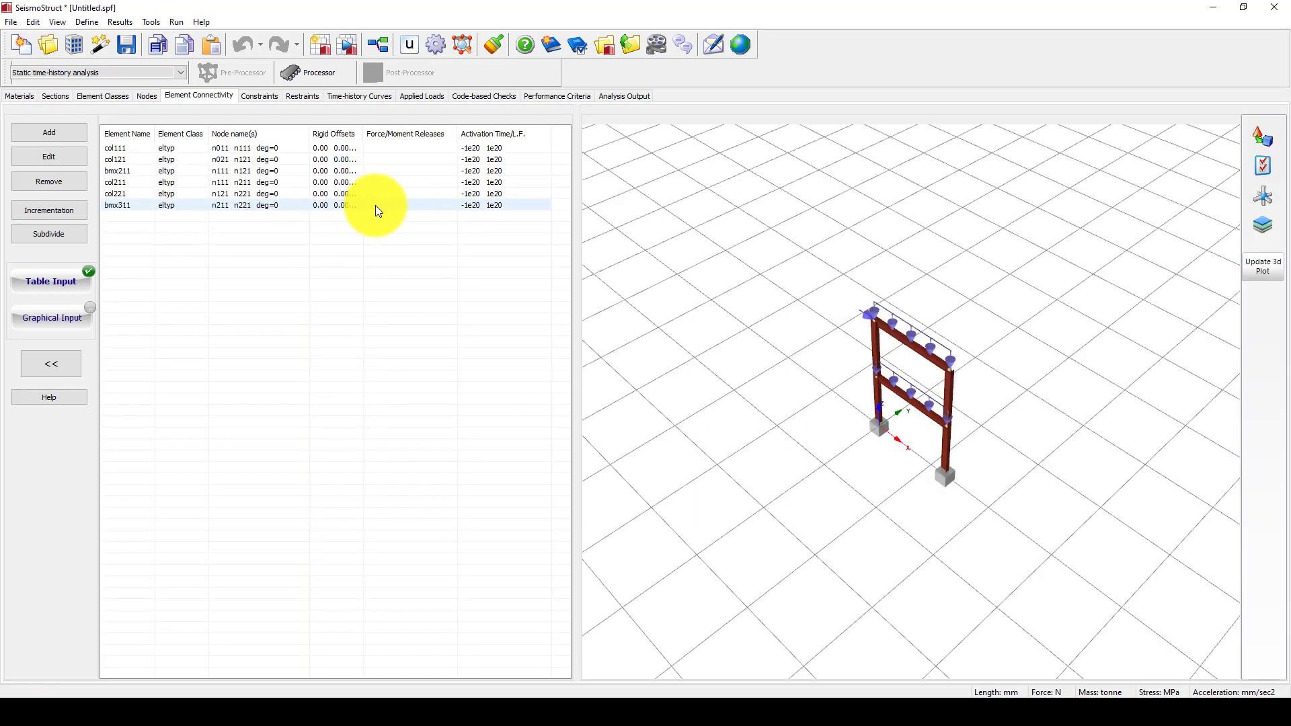
{"action": "left_click", "coordinate": [219, 148]}
{"action": "left_click", "coordinate": [232, 203]}
{"action": "left_click", "coordinate": [233, 149]}
{"action": "left_click", "coordinate": [234, 181]}
{"action": "left_click_drag", "start_coordinate": [926, 466], "coordinate": [942, 449]}
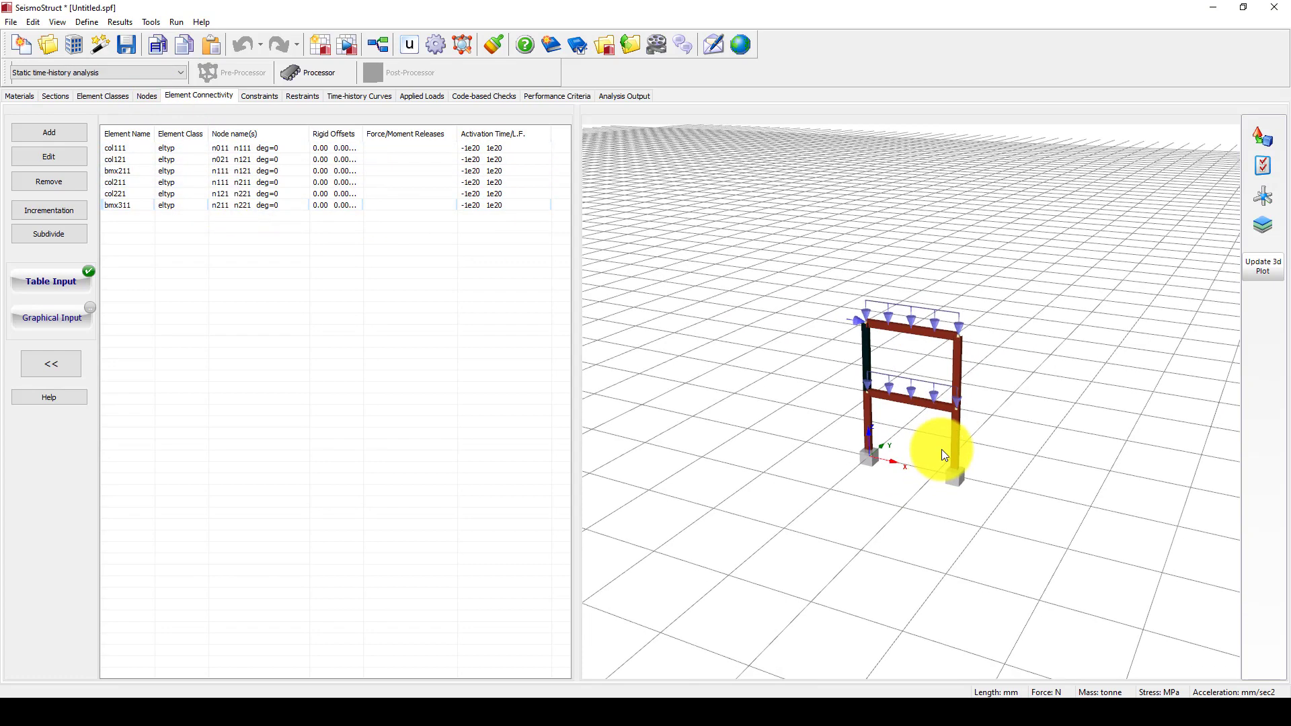
{"action": "scroll", "coordinate": [938, 446], "scroll_direction": "down", "scroll_amount": 3}
{"action": "scroll", "coordinate": [938, 446], "scroll_direction": "up", "scroll_amount": 8}
{"action": "scroll", "coordinate": [758, 389], "scroll_direction": "up", "scroll_amount": 10}
{"action": "scroll", "coordinate": [966, 388], "scroll_direction": "down", "scroll_amount": 5}
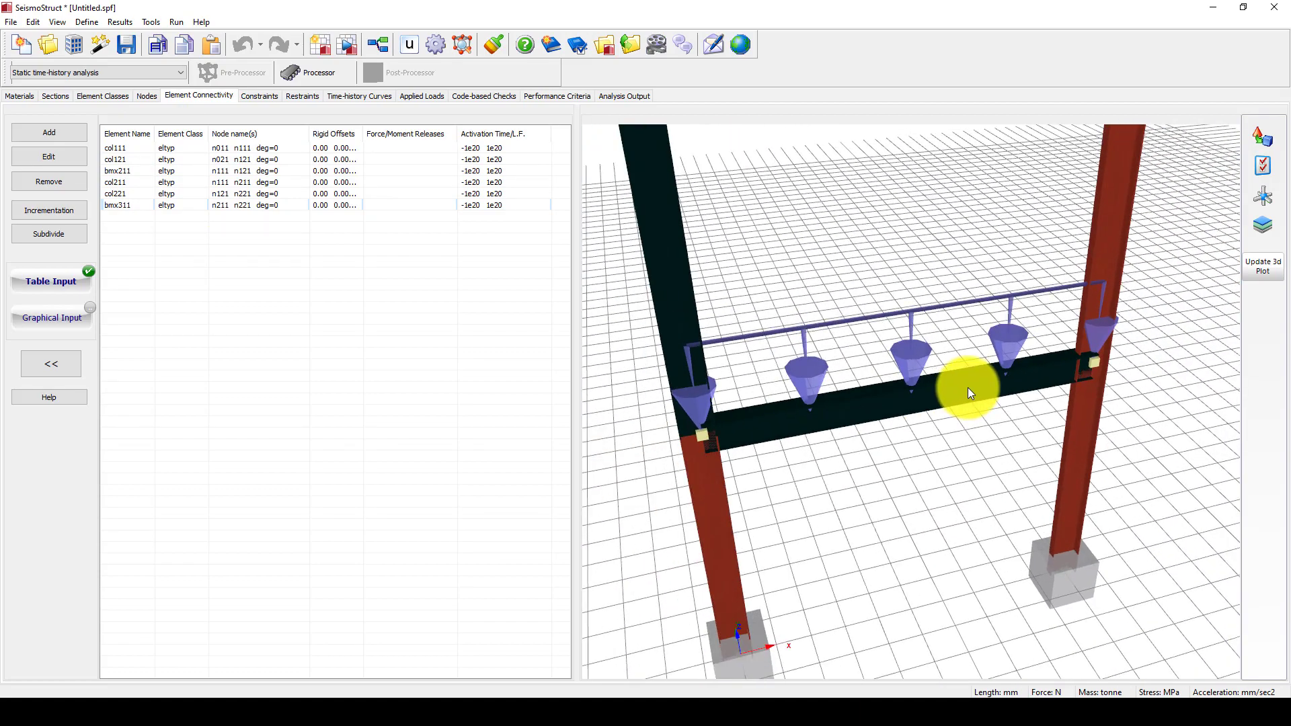
{"action": "left_click_drag", "start_coordinate": [969, 383], "coordinate": [865, 412]}
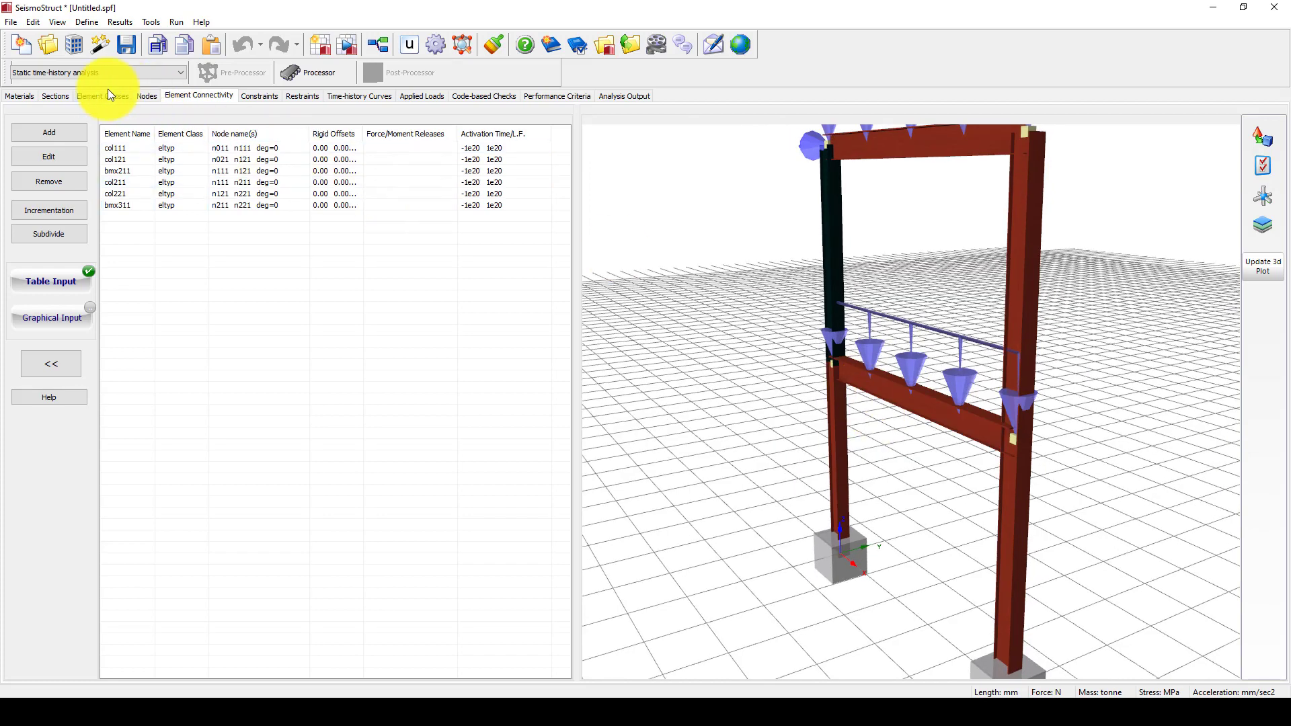
- Review the dimensions of the existing symmetric I-section sec, including its web height and top flange width, then close its properties
{"action": "left_click", "coordinate": [56, 97]}
{"action": "double_click", "coordinate": [138, 137]}
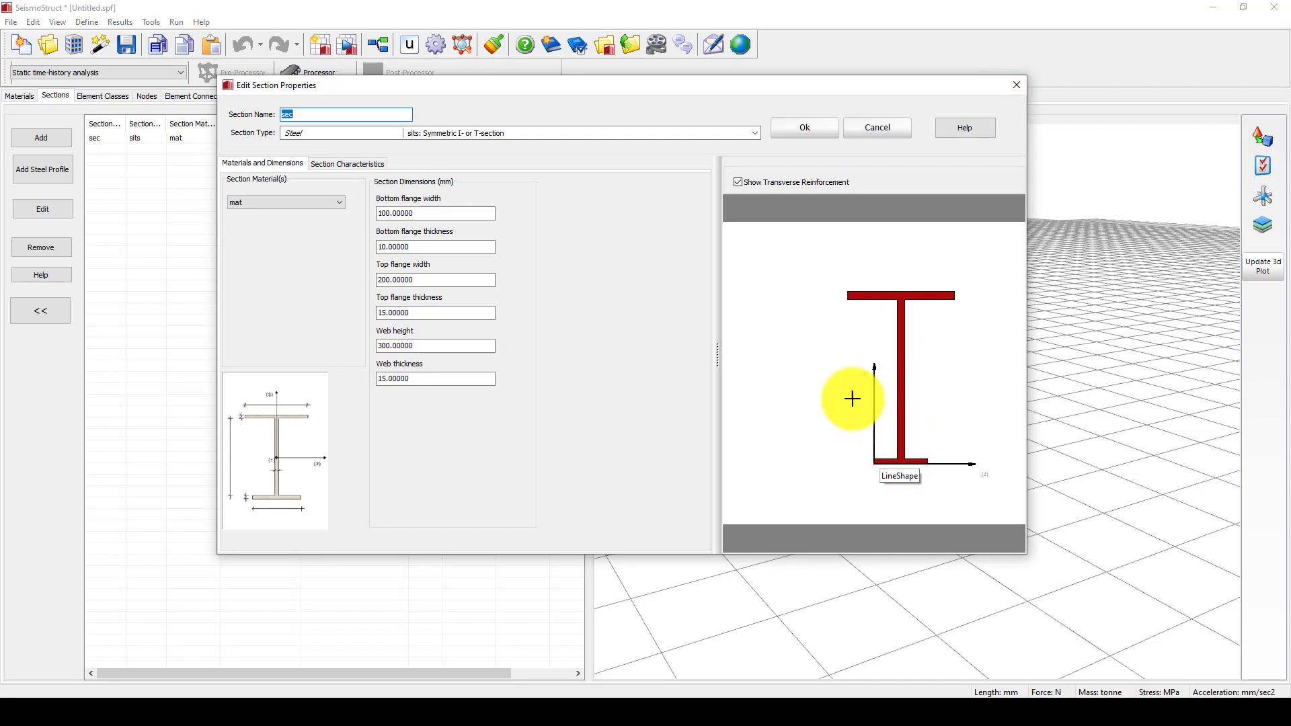
{"action": "left_click", "coordinate": [404, 345]}
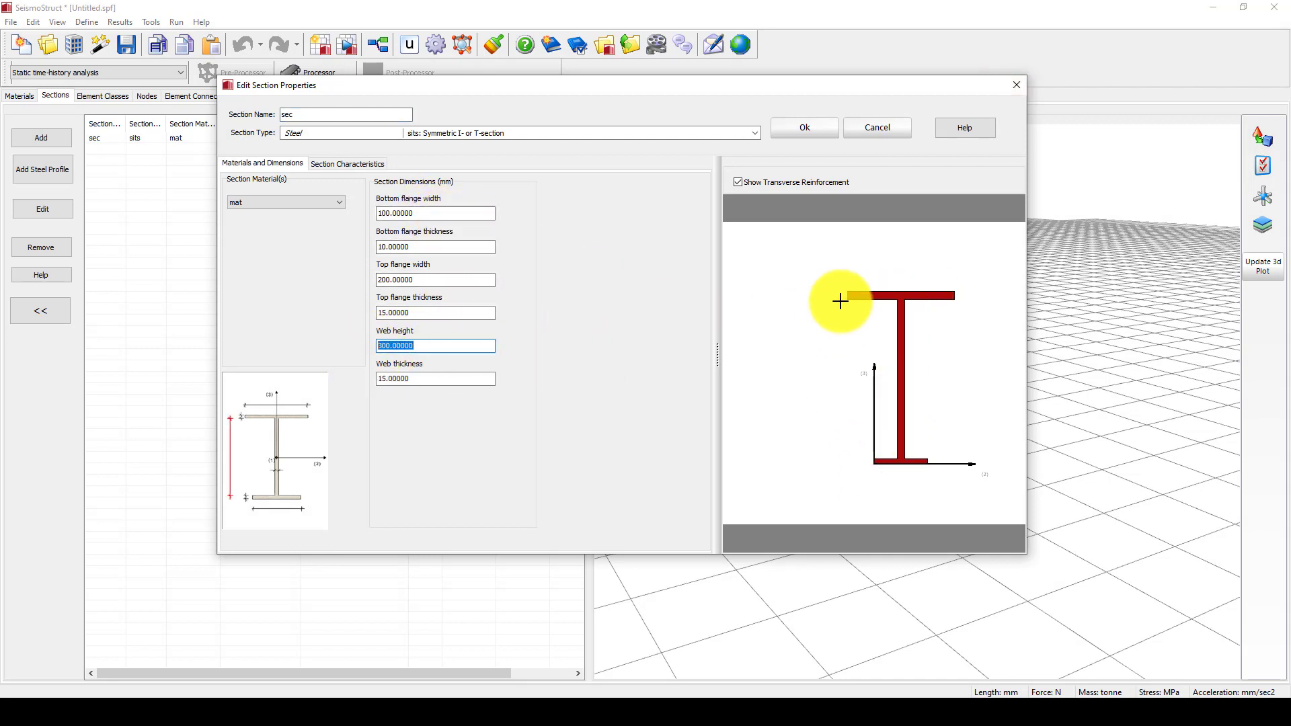
{"action": "left_click", "coordinate": [417, 279]}
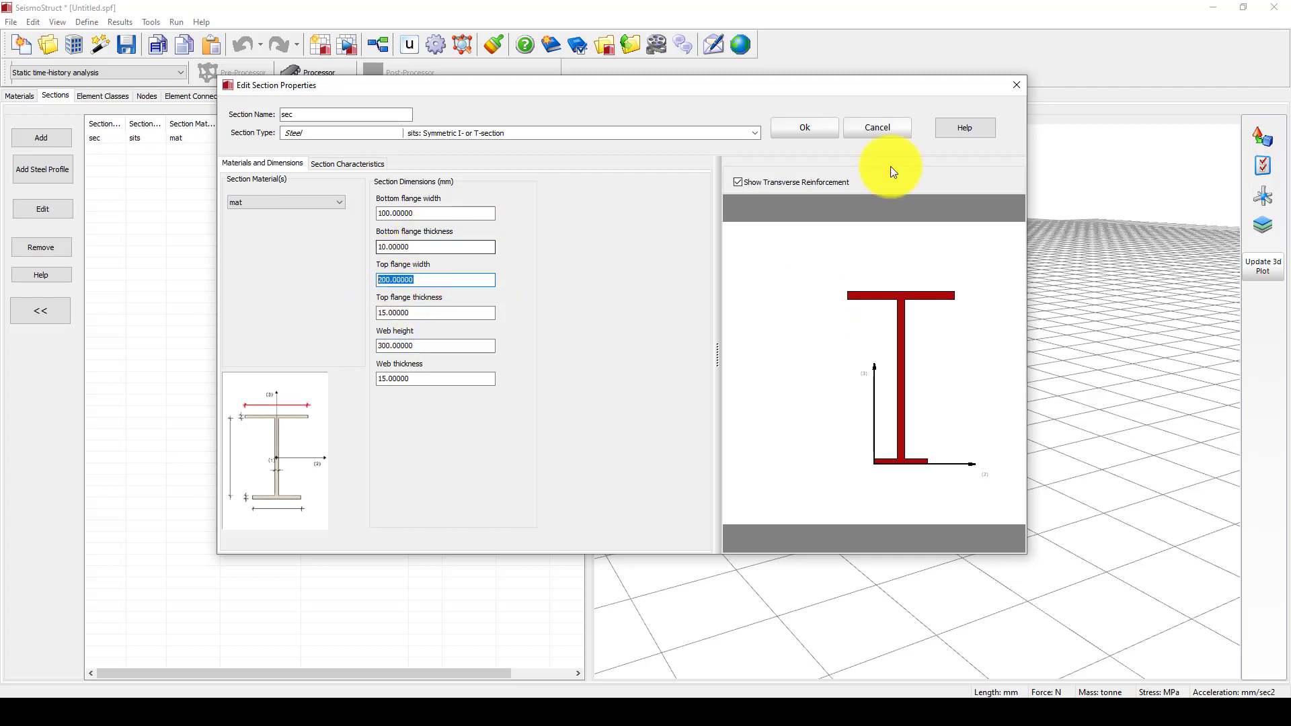
{"action": "left_click", "coordinate": [1018, 83]}
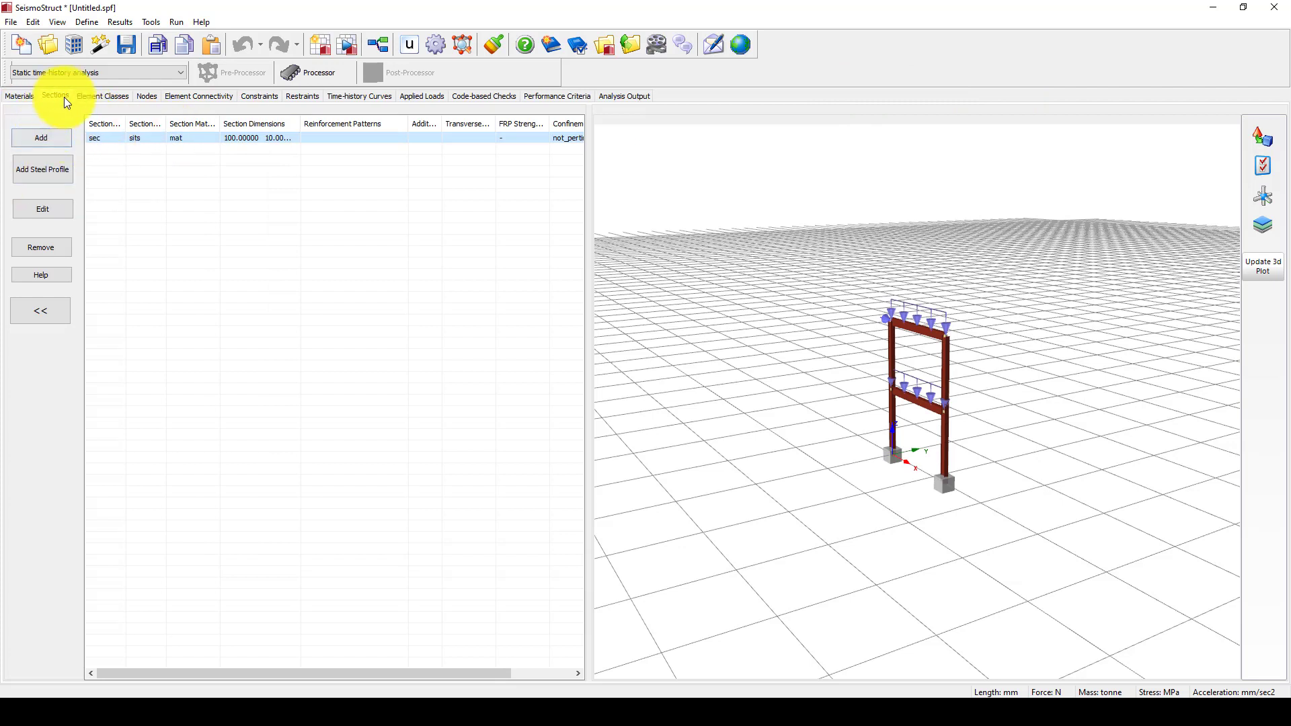
- Add a predefined IPE330 steel profile section using the material mat
{"action": "left_click", "coordinate": [31, 172]}
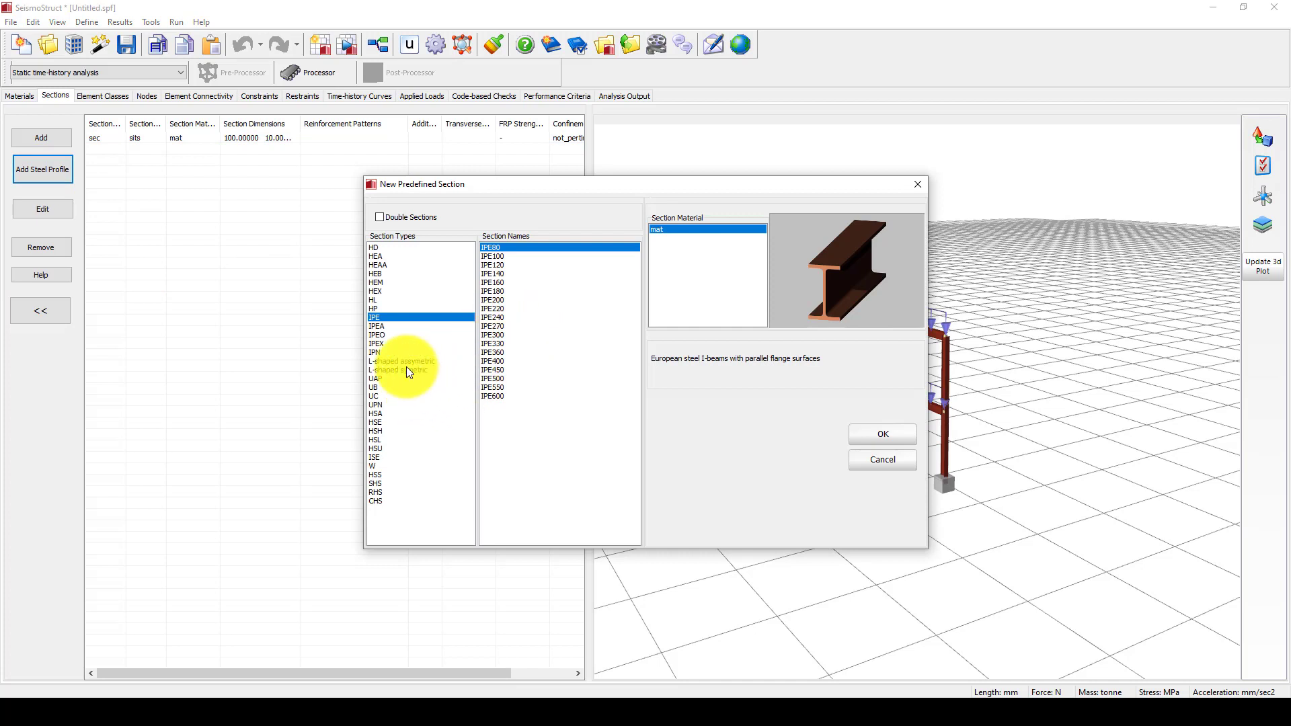
{"action": "left_click", "coordinate": [495, 344]}
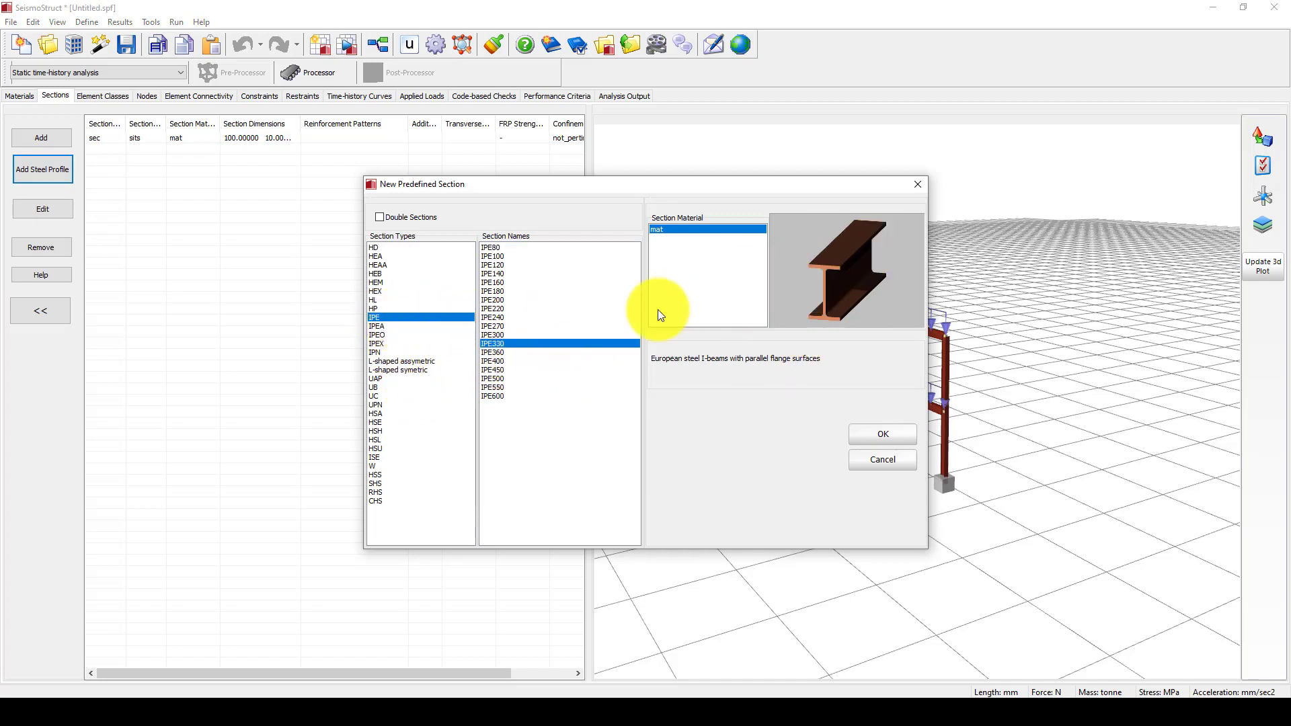
{"action": "left_click", "coordinate": [870, 435]}
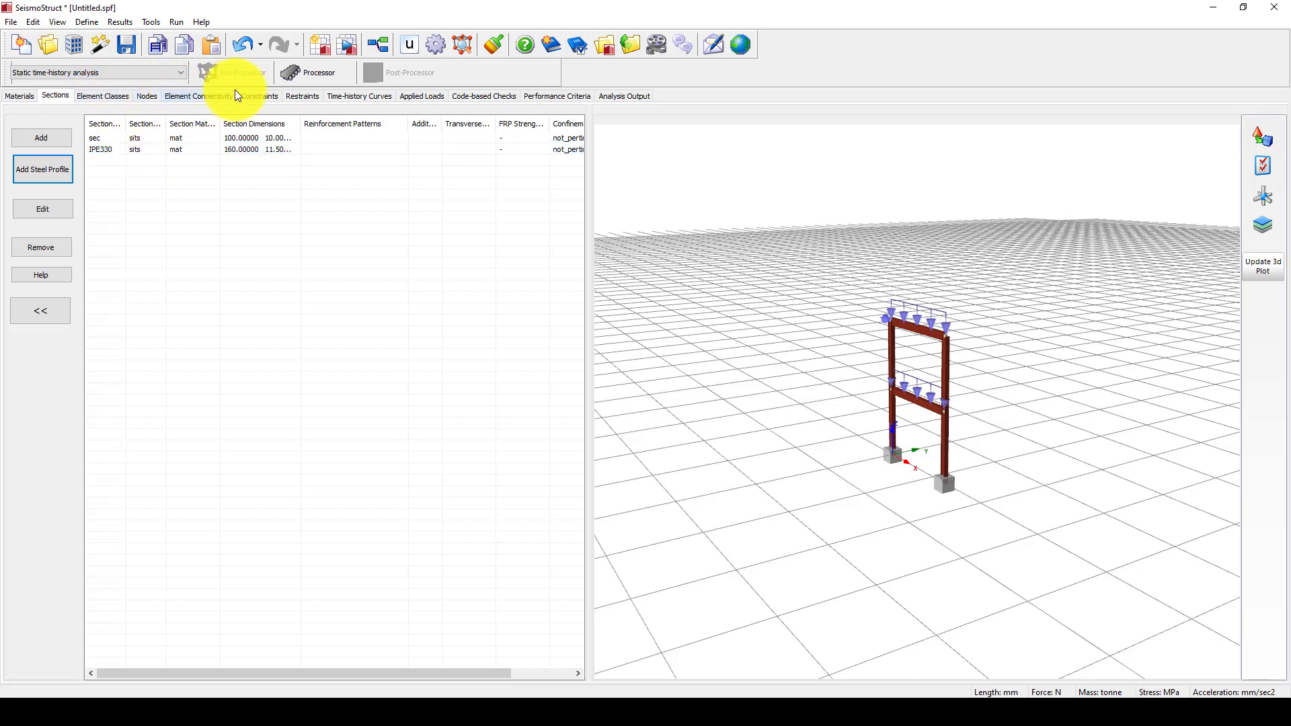
- Assign the IPE330 section to the eltyp element class and examine the frame members in 3D
{"action": "left_click", "coordinate": [112, 96]}
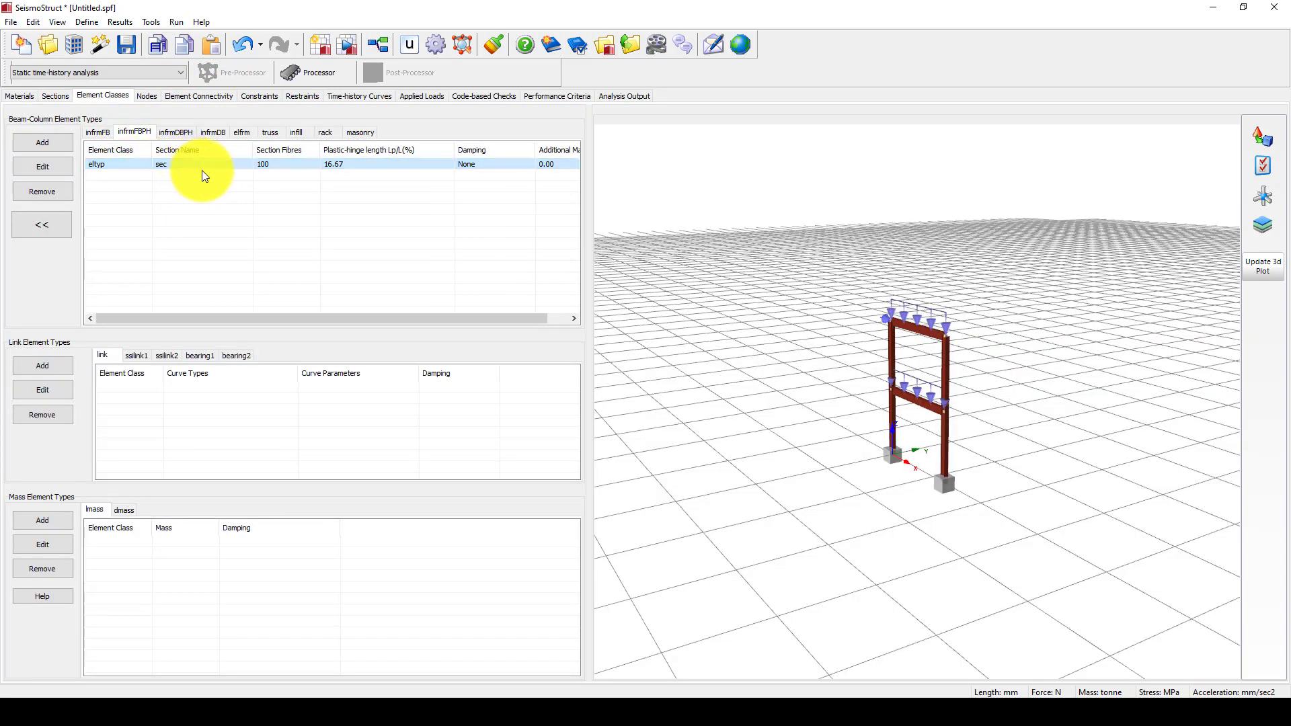
{"action": "double_click", "coordinate": [192, 165]}
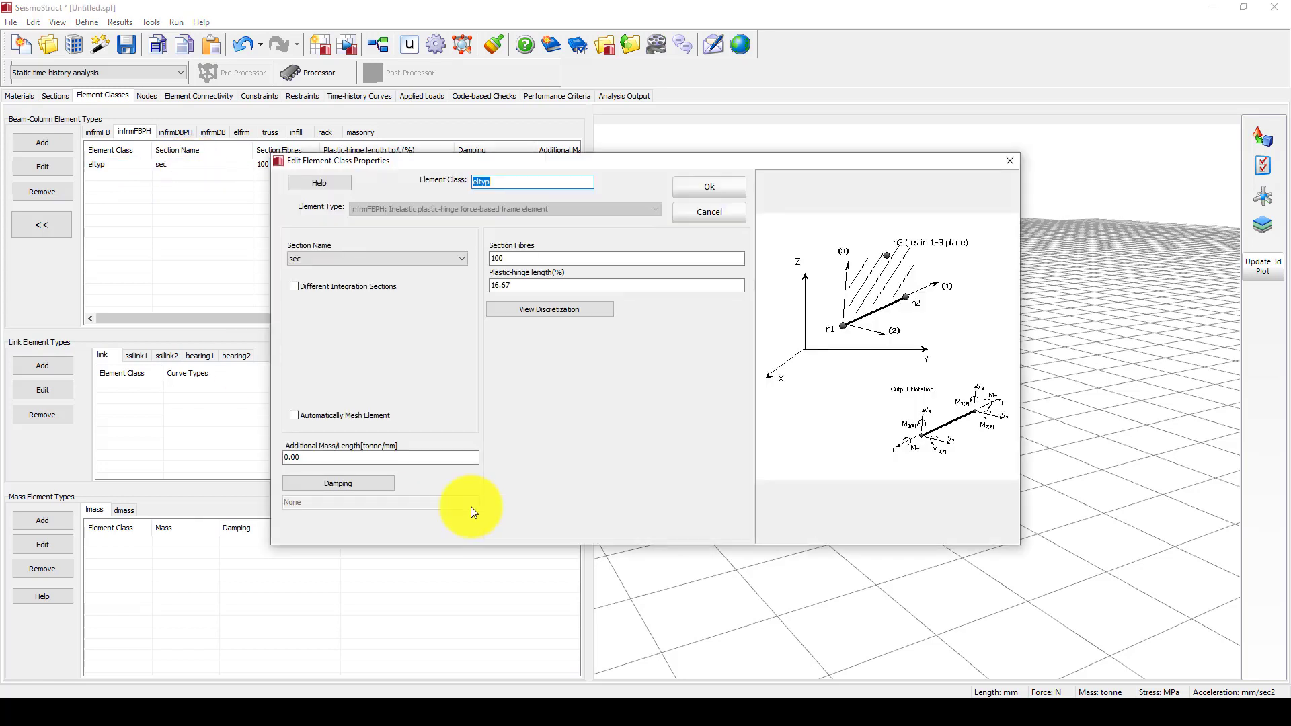
{"action": "left_click", "coordinate": [398, 260]}
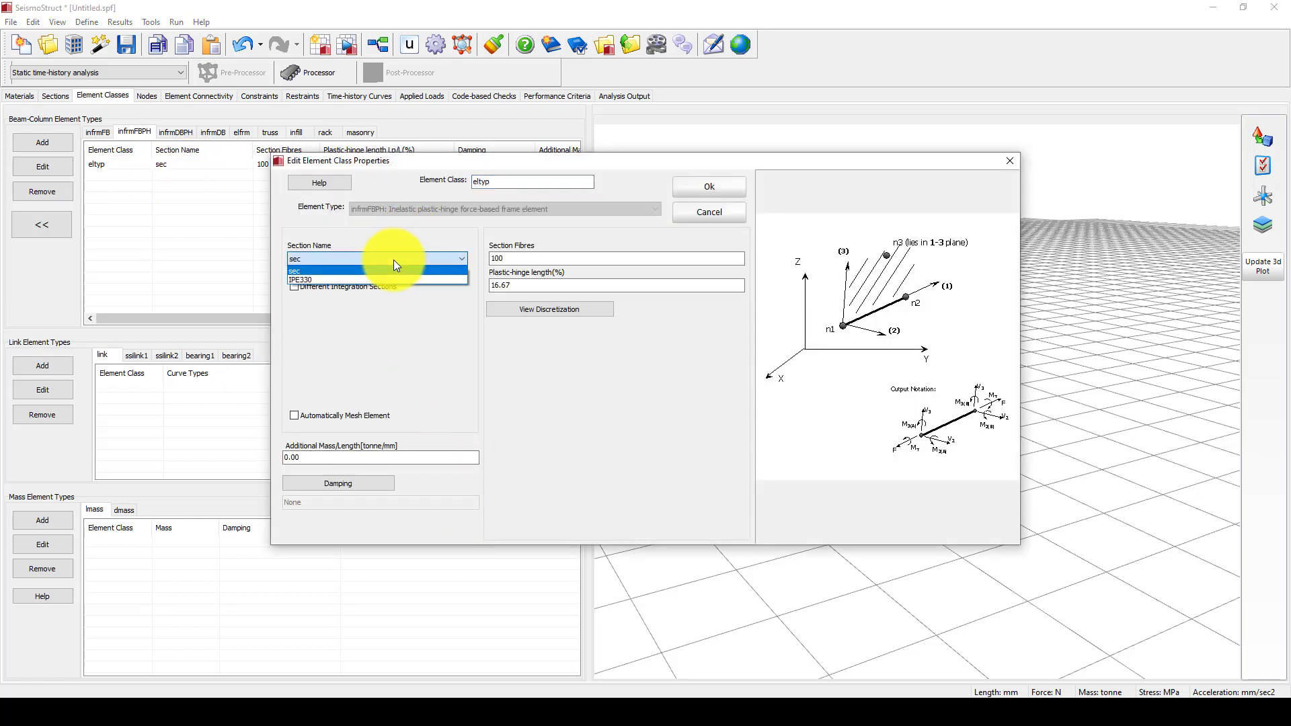
{"action": "left_click", "coordinate": [324, 279]}
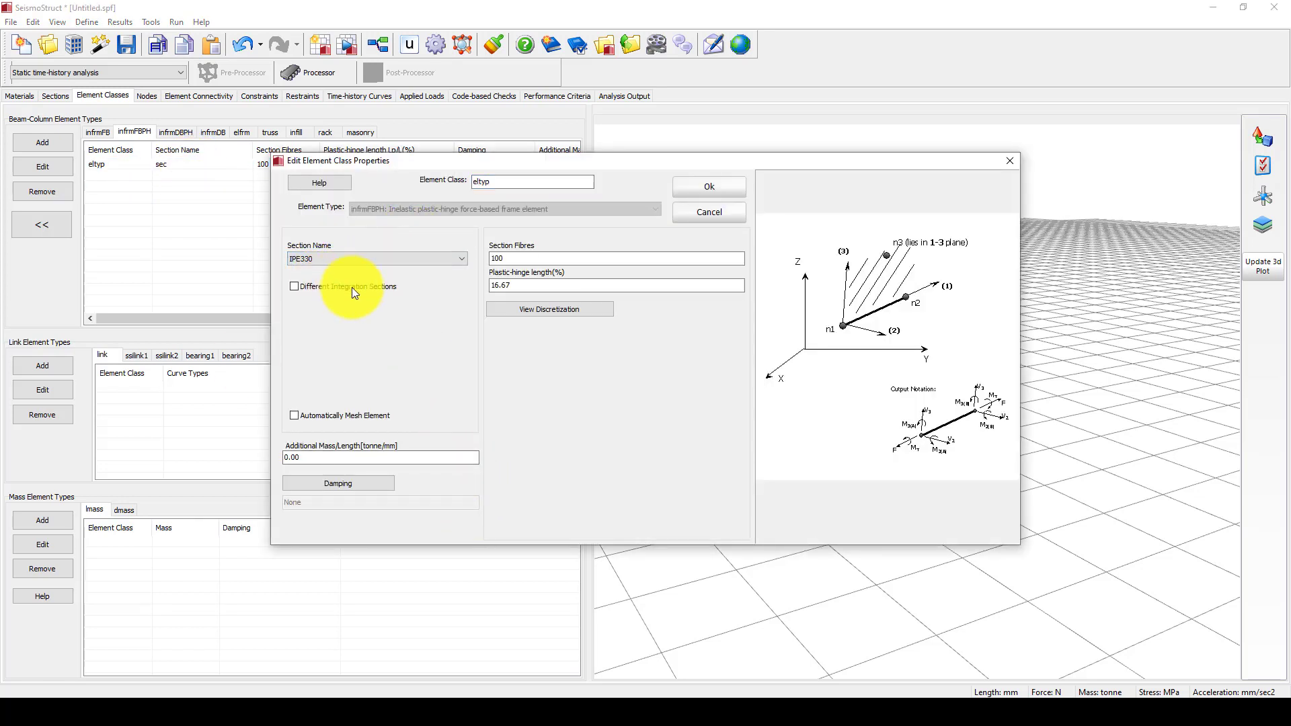
{"action": "left_click", "coordinate": [687, 201]}
{"action": "left_click_drag", "start_coordinate": [975, 421], "coordinate": [937, 453]}
{"action": "scroll", "coordinate": [911, 423], "scroll_direction": "up", "scroll_amount": 10}
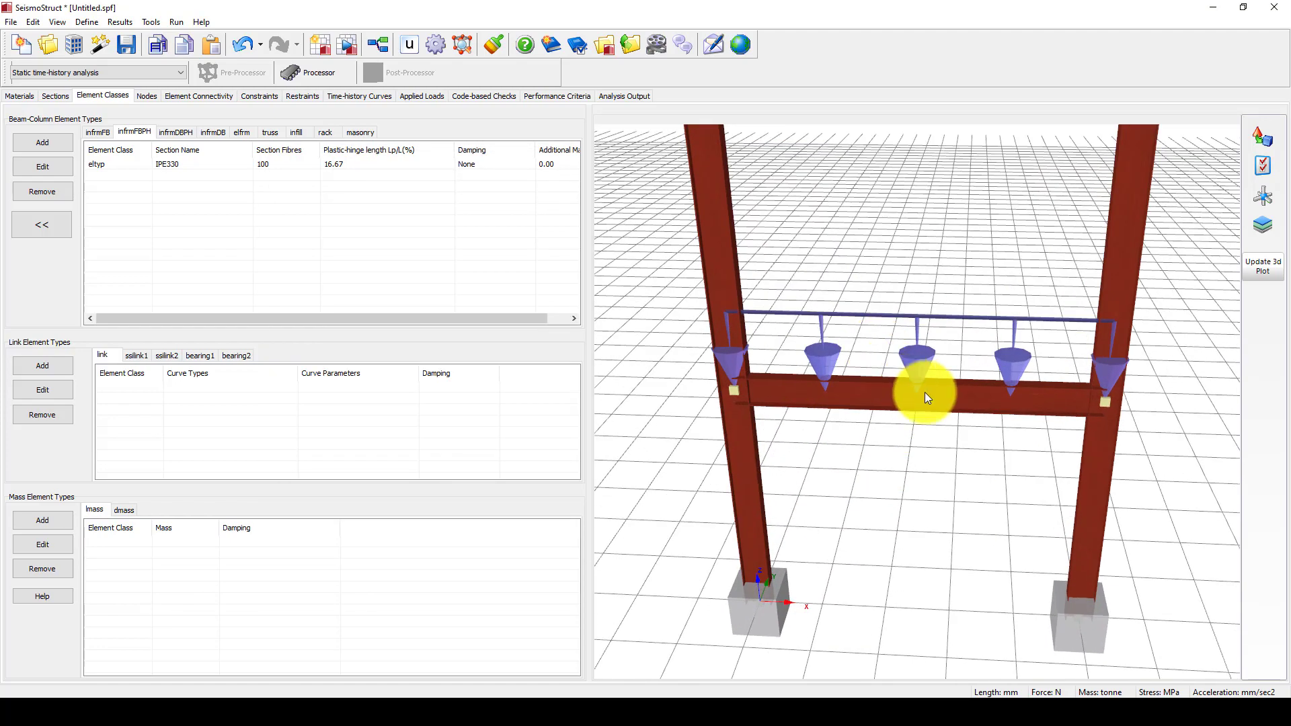
{"action": "left_click_drag", "start_coordinate": [921, 397], "coordinate": [815, 392]}
{"action": "scroll", "coordinate": [815, 393], "scroll_direction": "down", "scroll_amount": 5}
{"action": "left_click_drag", "start_coordinate": [854, 438], "coordinate": [941, 415]}
{"action": "scroll", "coordinate": [895, 386], "scroll_direction": "down", "scroll_amount": 3}
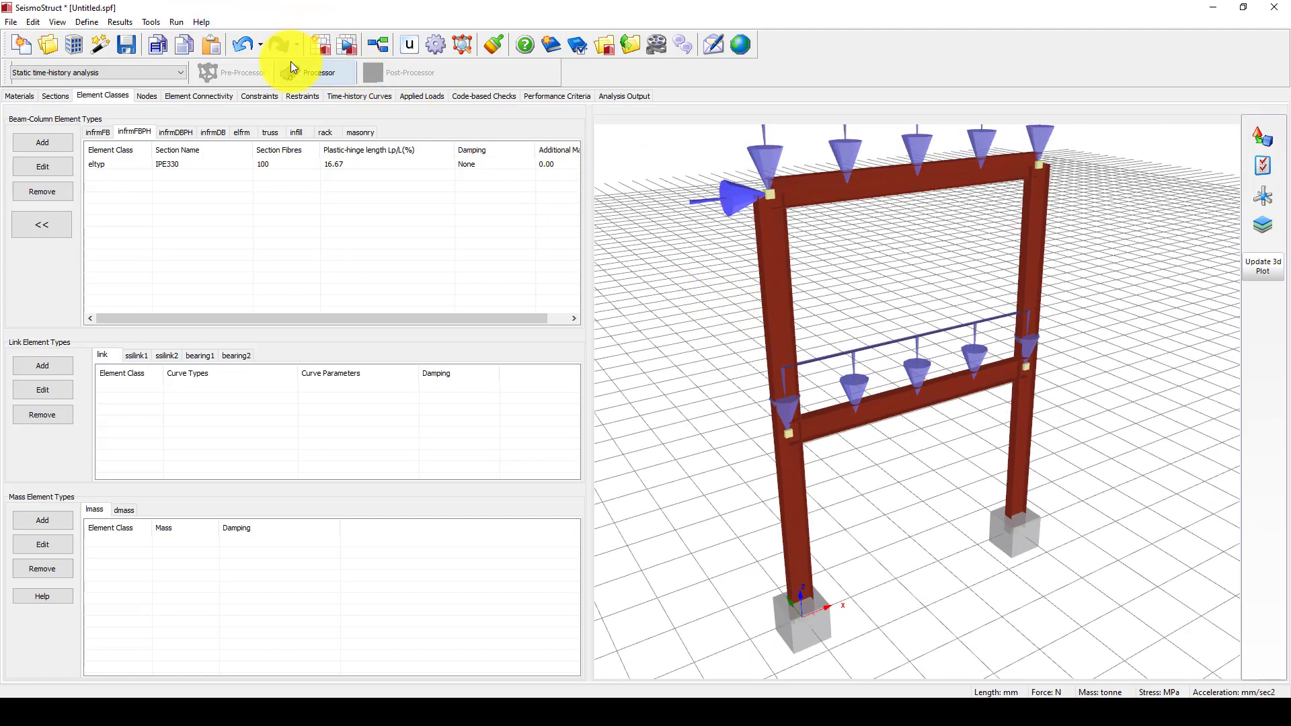
- Undo the section assignment and examine the flanges of the beams and columns up close for comparison
{"action": "left_click", "coordinate": [253, 46]}
{"action": "scroll", "coordinate": [898, 420], "scroll_direction": "up", "scroll_amount": 5}
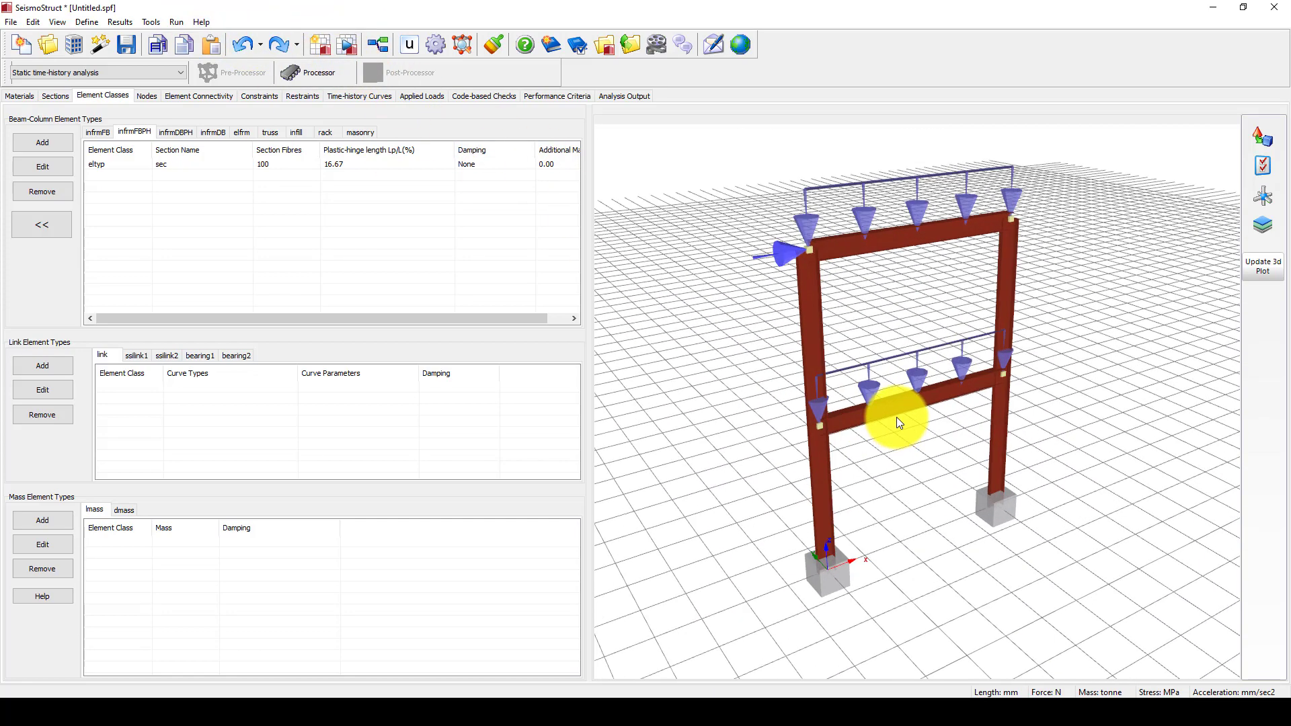
{"action": "scroll", "coordinate": [898, 417], "scroll_direction": "up", "scroll_amount": 3}
{"action": "left_click_drag", "start_coordinate": [899, 418], "coordinate": [887, 331]}
{"action": "mouse_move", "coordinate": [818, 366]}
{"action": "left_mouse_down"}
{"action": "mouse_move", "coordinate": [894, 496]}
{"action": "mouse_move", "coordinate": [865, 467]}
{"action": "mouse_move", "coordinate": [829, 366]}
{"action": "left_mouse_up"}
{"action": "scroll", "coordinate": [869, 461], "scroll_direction": "up", "scroll_amount": 3}
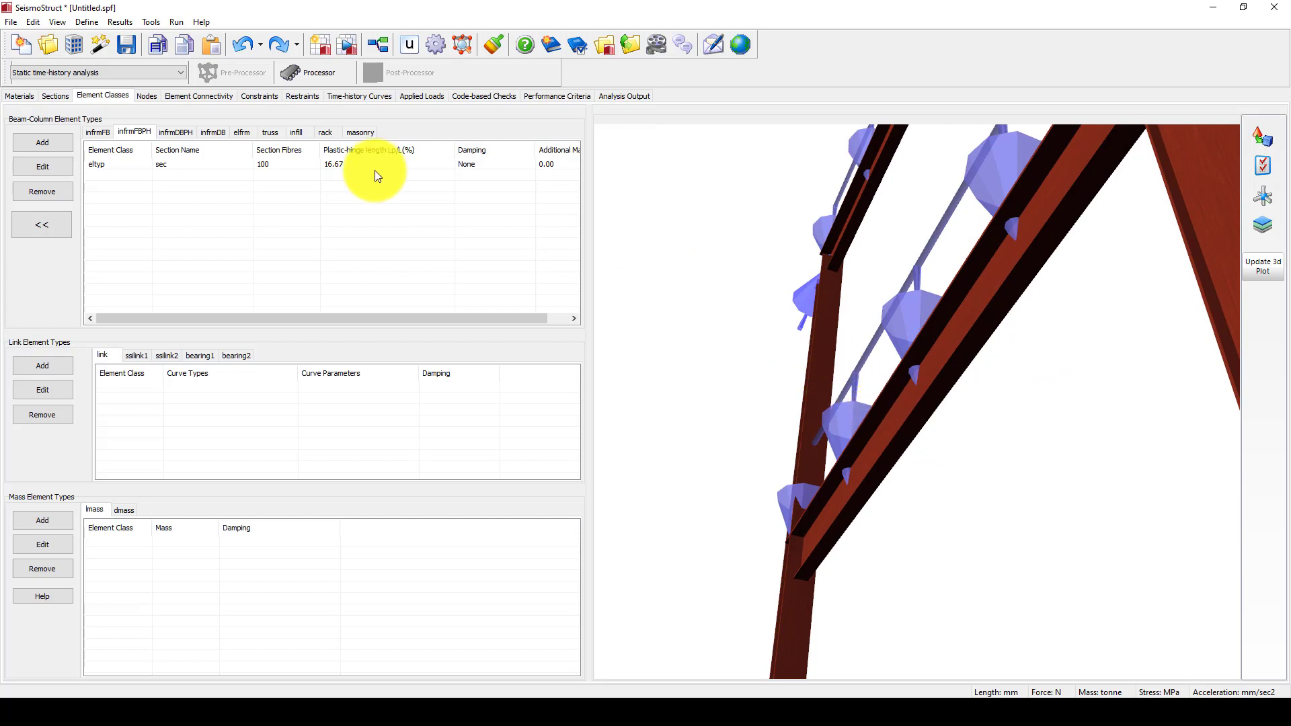
- Set the eltyp element class's section to IPE330 again and inspect the first-storey beam and columns in 3D
{"action": "double_click", "coordinate": [187, 164]}
{"action": "left_click", "coordinate": [326, 258]}
{"action": "left_click", "coordinate": [323, 279]}
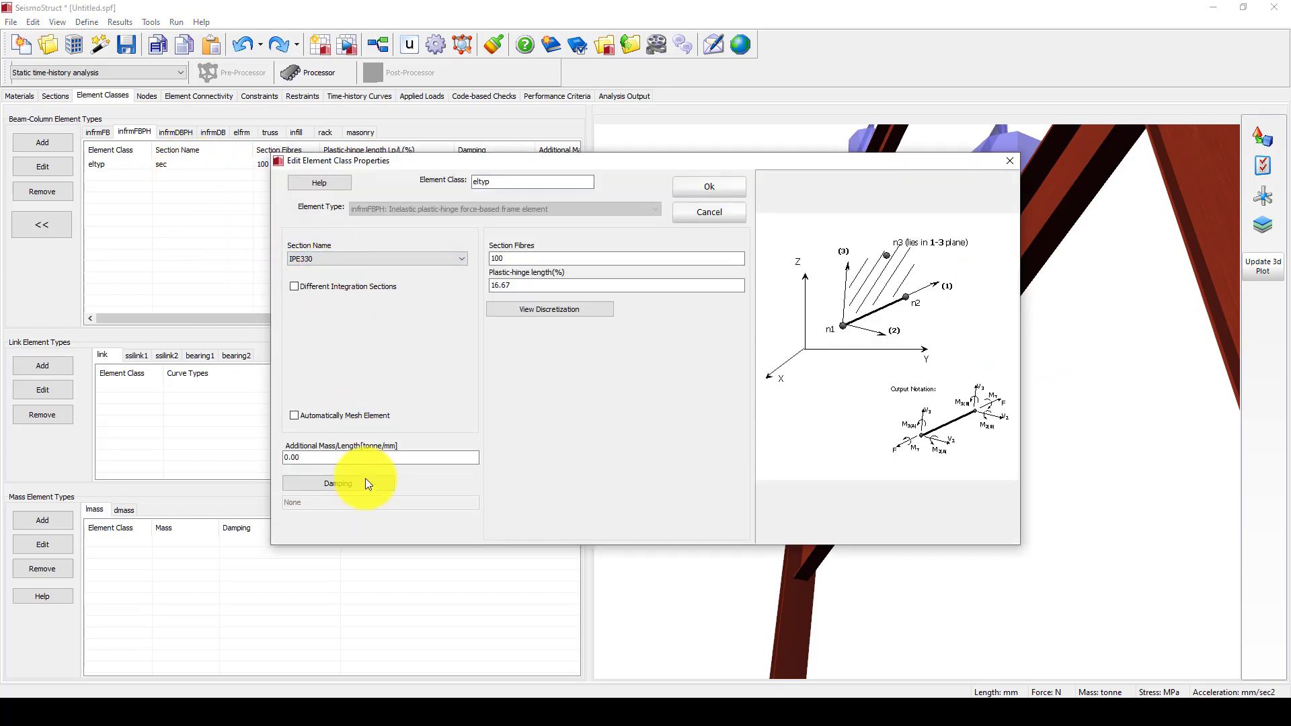
{"action": "left_click", "coordinate": [695, 182]}
{"action": "left_click_drag", "start_coordinate": [922, 297], "coordinate": [934, 338]}
{"action": "scroll", "coordinate": [857, 345], "scroll_direction": "up", "scroll_amount": 2}
{"action": "scroll", "coordinate": [837, 337], "scroll_direction": "down", "scroll_amount": 3}
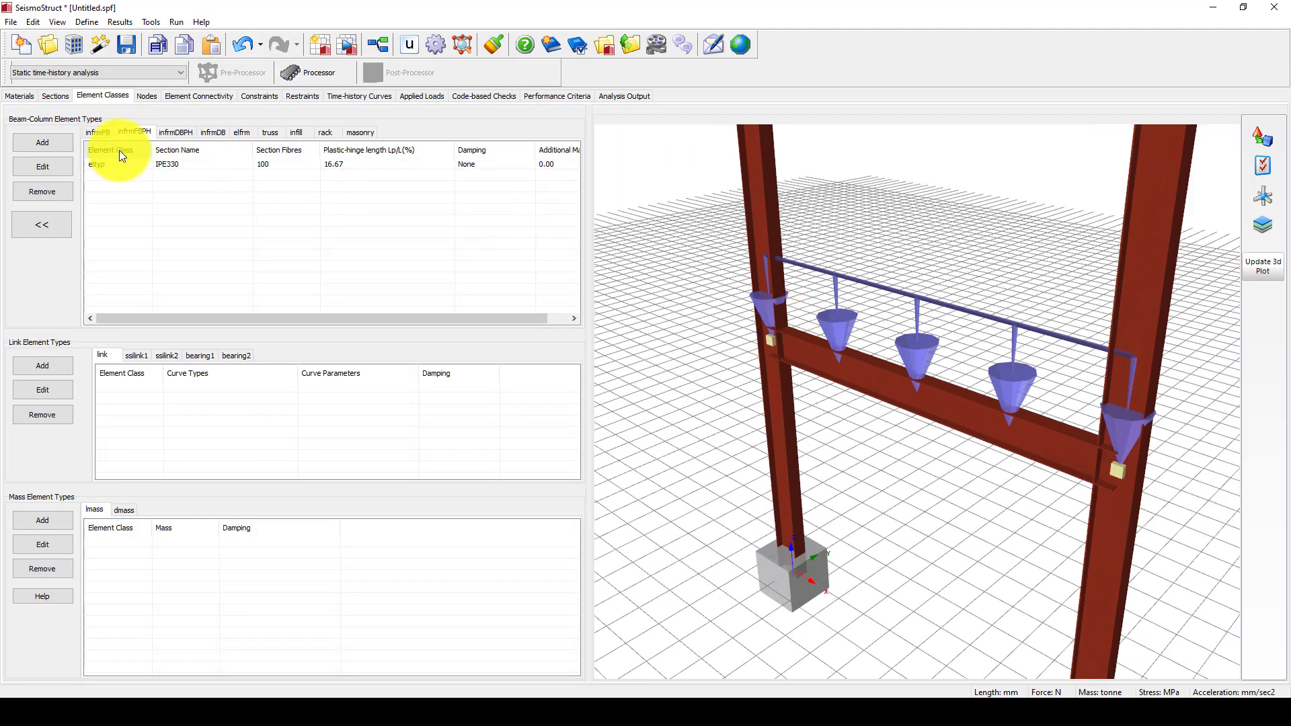
- Review the eltyp element class's section fibres, plastic-hinge length and IPE330 section discretization pattern, accept the dialogs, and view the whole frame
{"action": "double_click", "coordinate": [285, 165]}
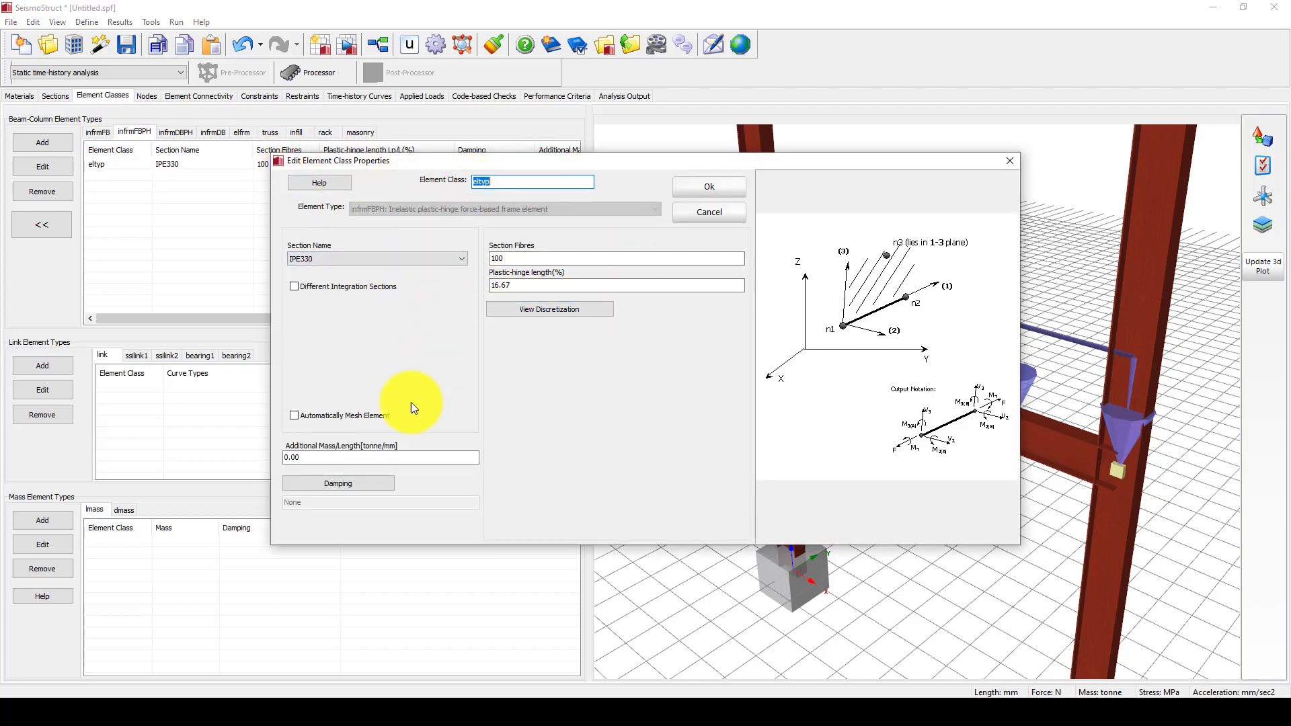
{"action": "left_click", "coordinate": [496, 259]}
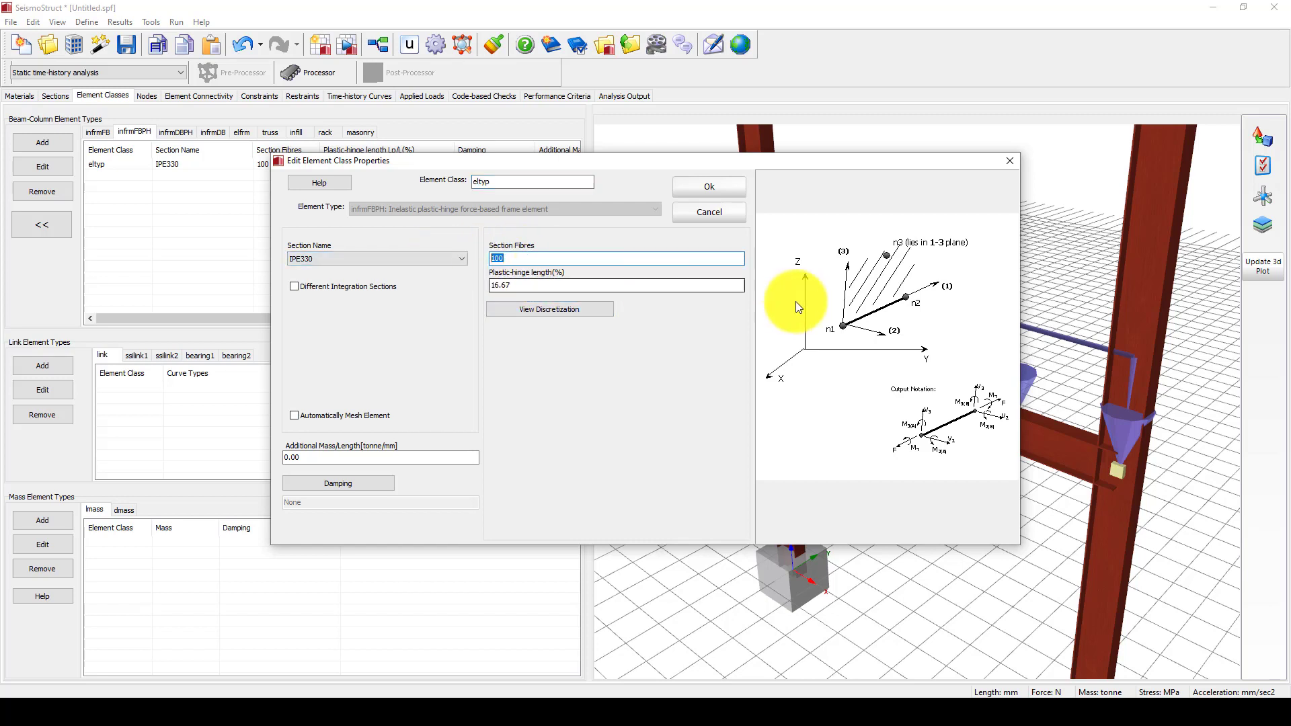
{"action": "key", "text": "ctrl+a"}
{"action": "key", "text": "Tab"}
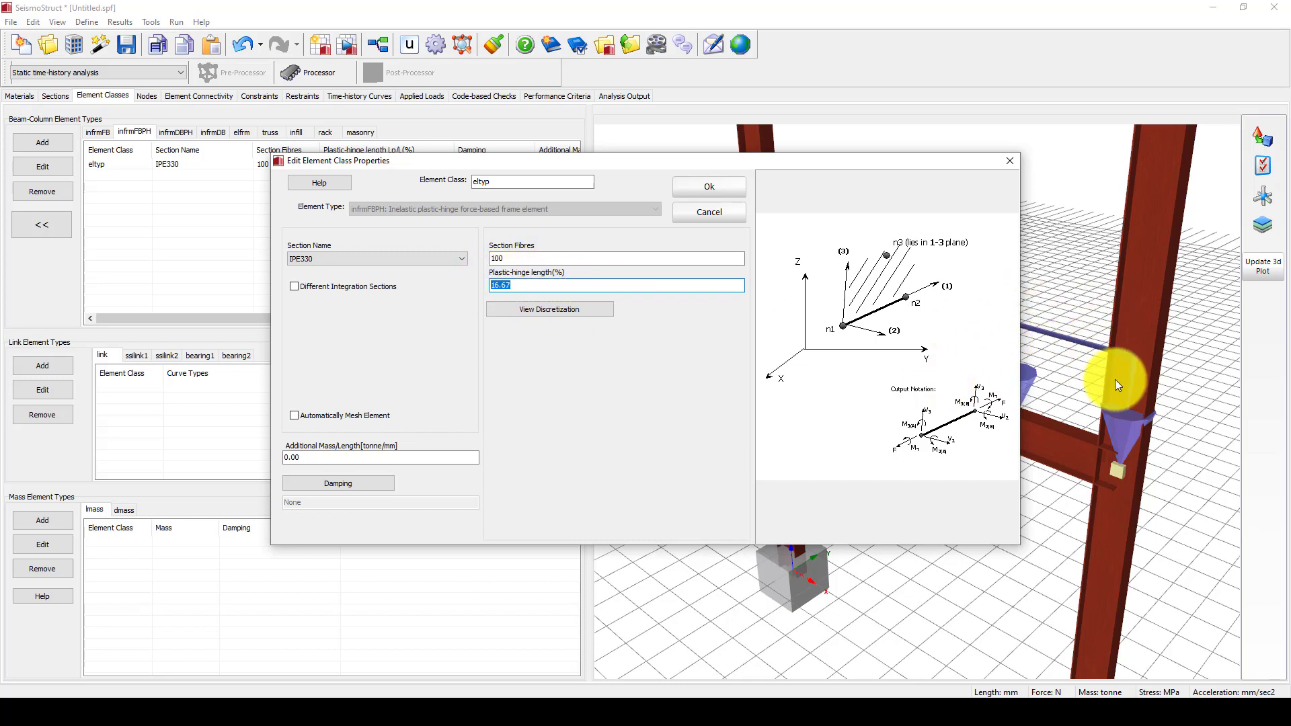
{"action": "left_click", "coordinate": [1137, 357]}
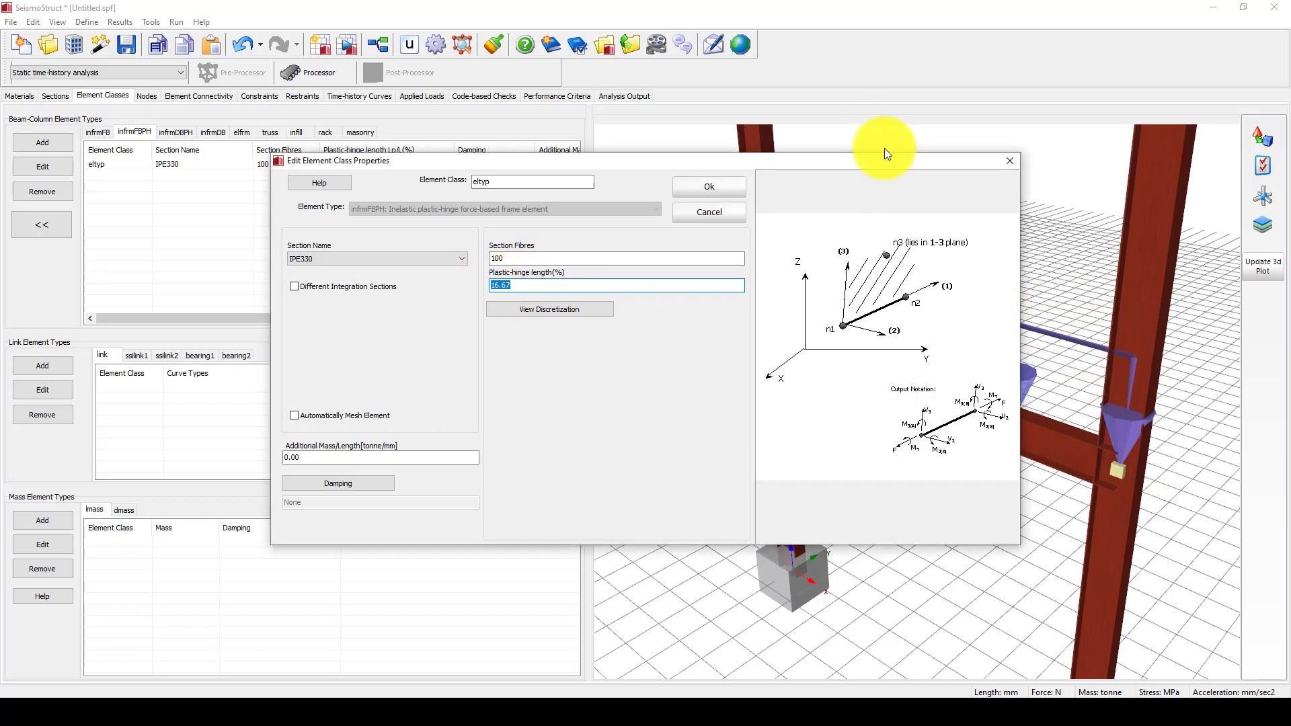
{"action": "left_click_drag", "start_coordinate": [885, 156], "coordinate": [633, 149]}
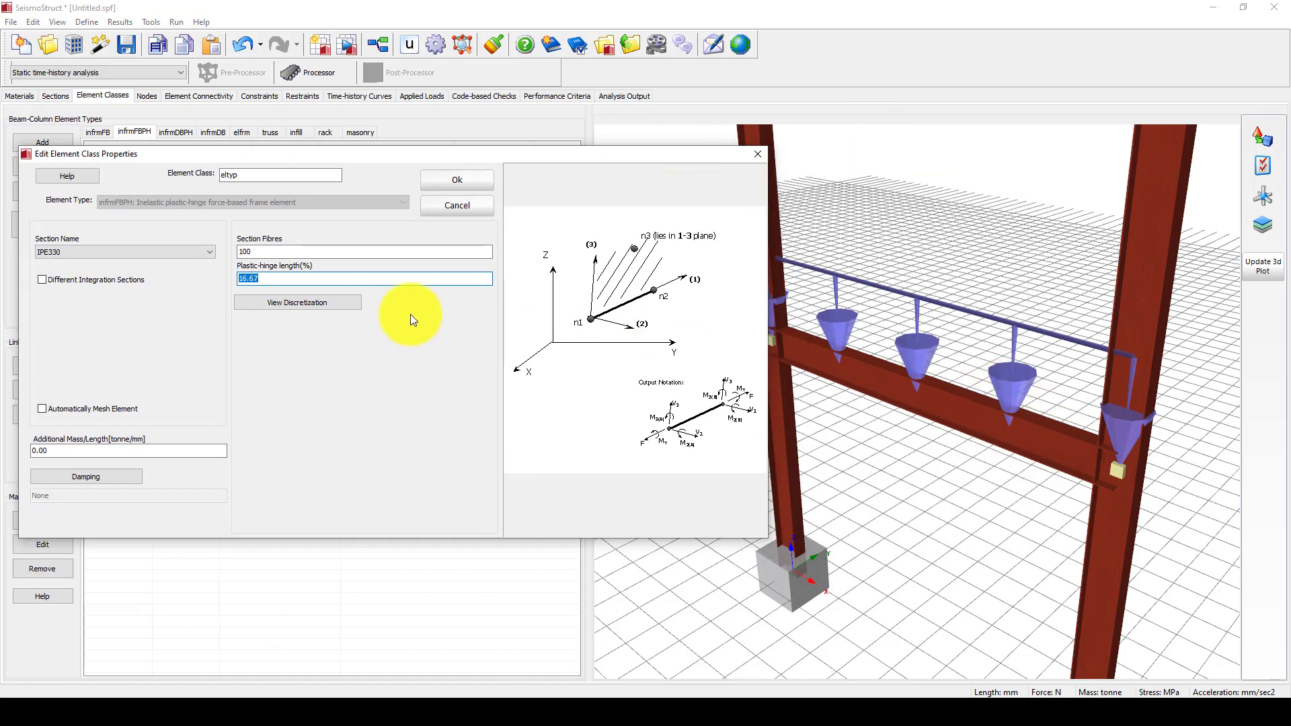
{"action": "left_click", "coordinate": [297, 303]}
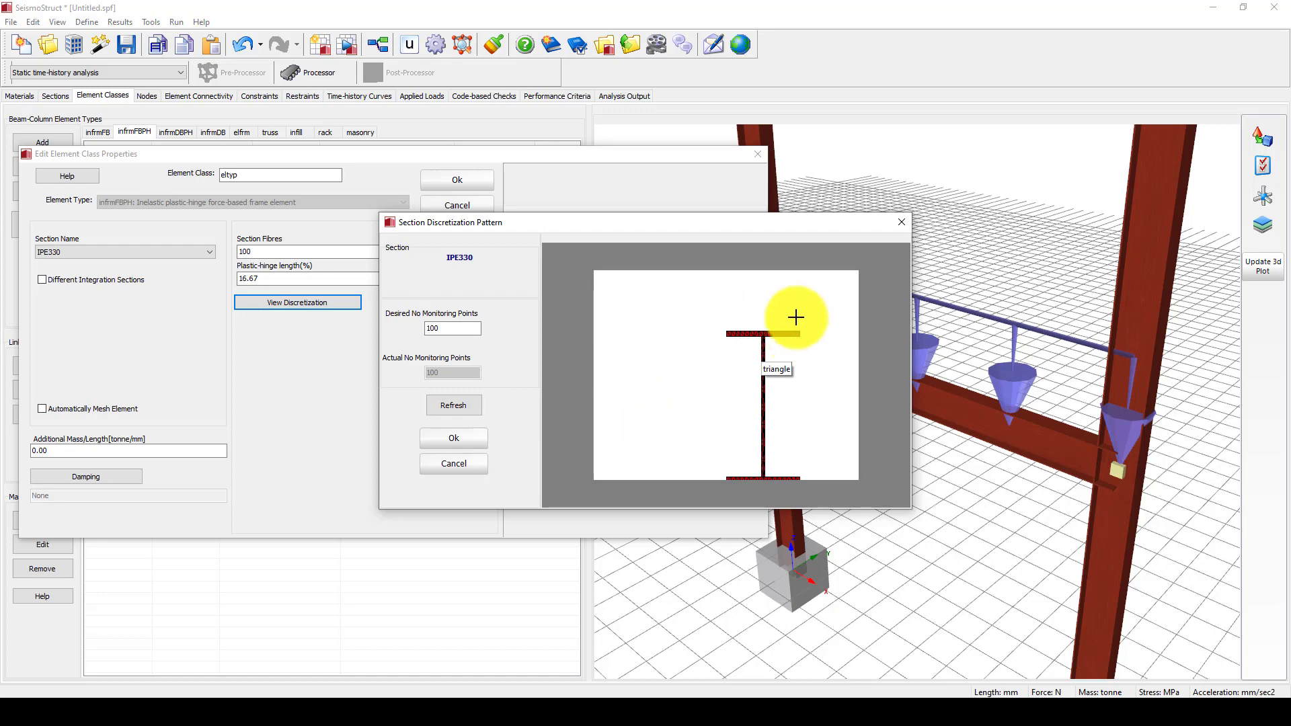
{"action": "left_click", "coordinate": [440, 436]}
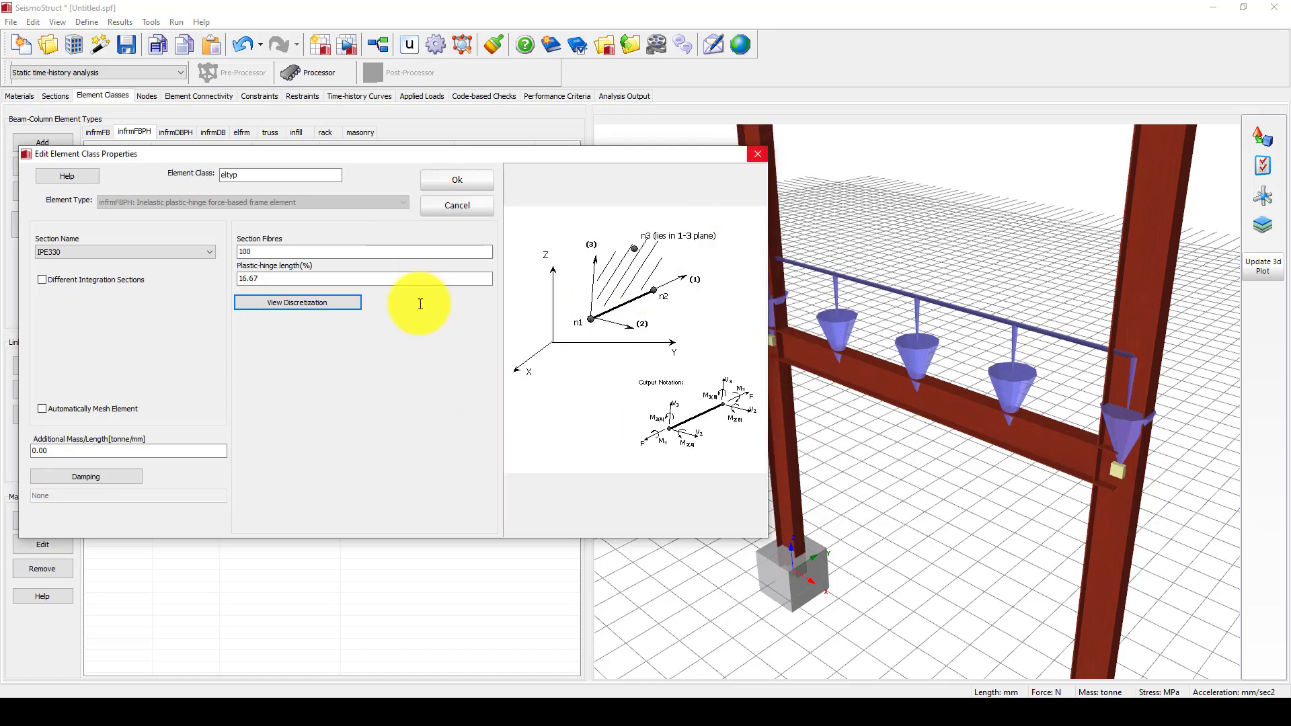
{"action": "left_click", "coordinate": [458, 181]}
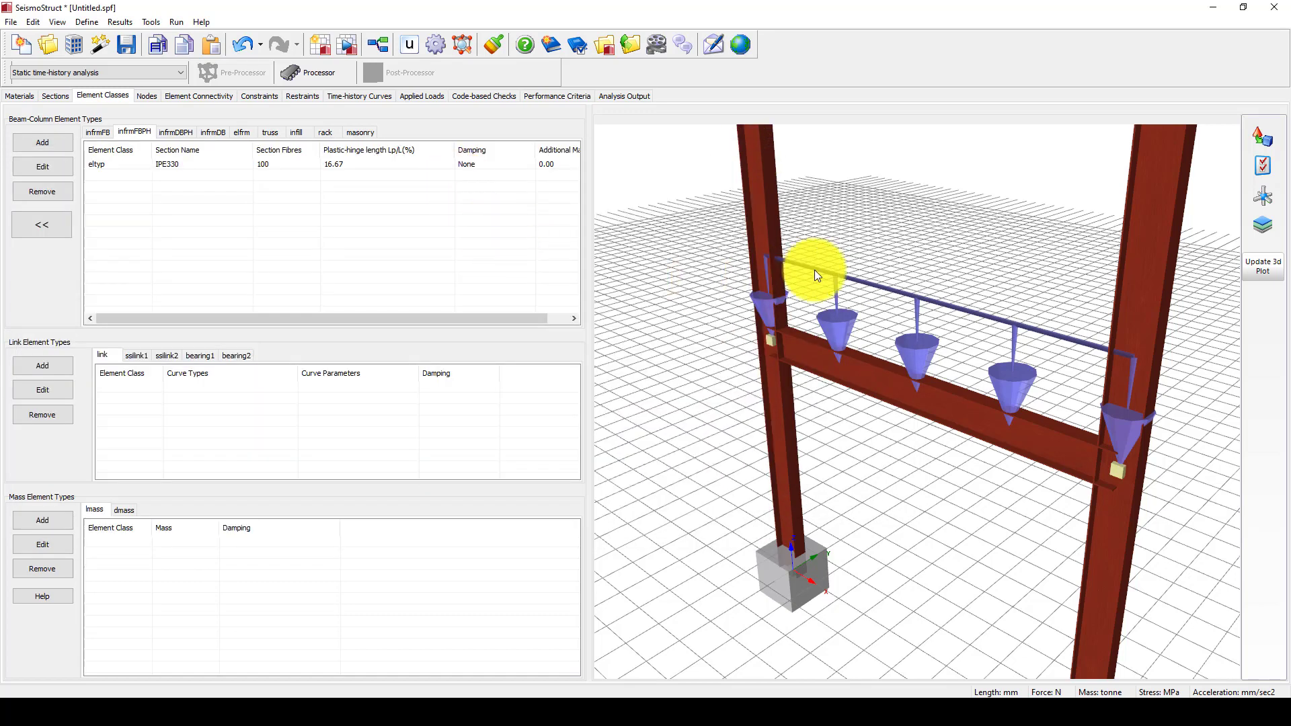
{"action": "scroll", "coordinate": [705, 406], "scroll_direction": "down", "scroll_amount": 5}
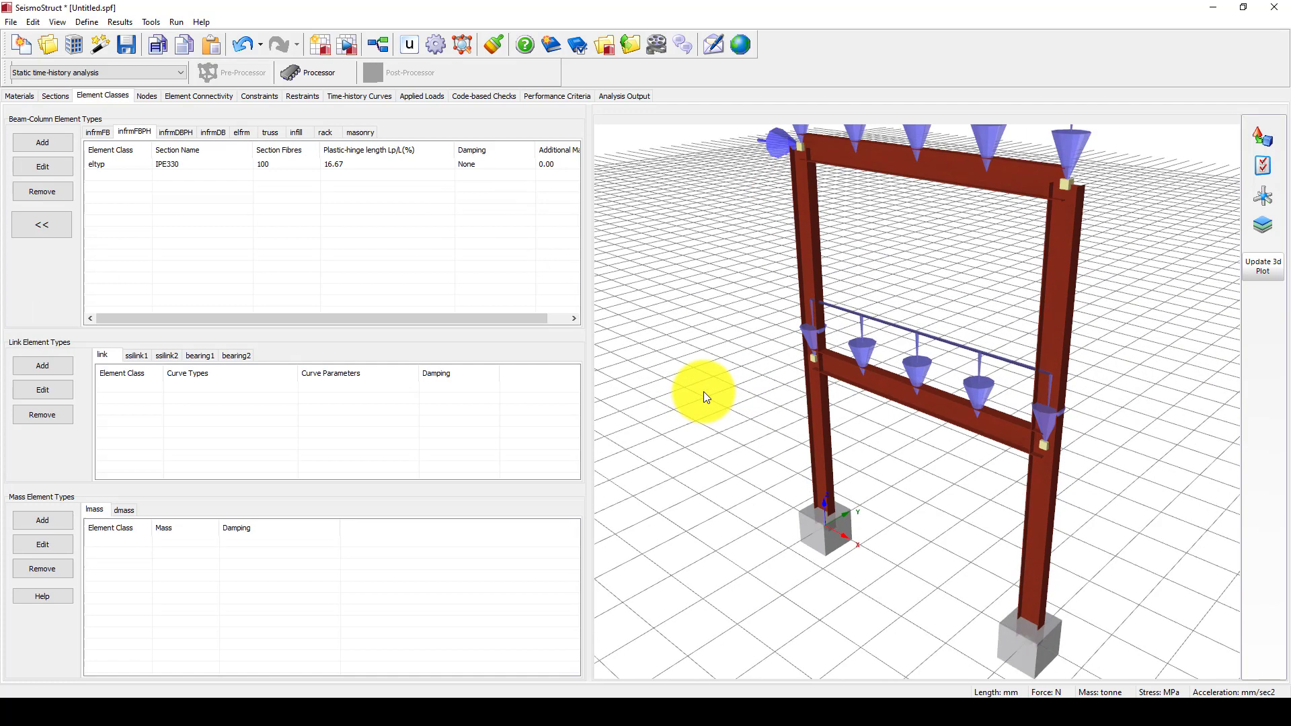
{"action": "scroll", "coordinate": [703, 397], "scroll_direction": "down", "scroll_amount": 2}
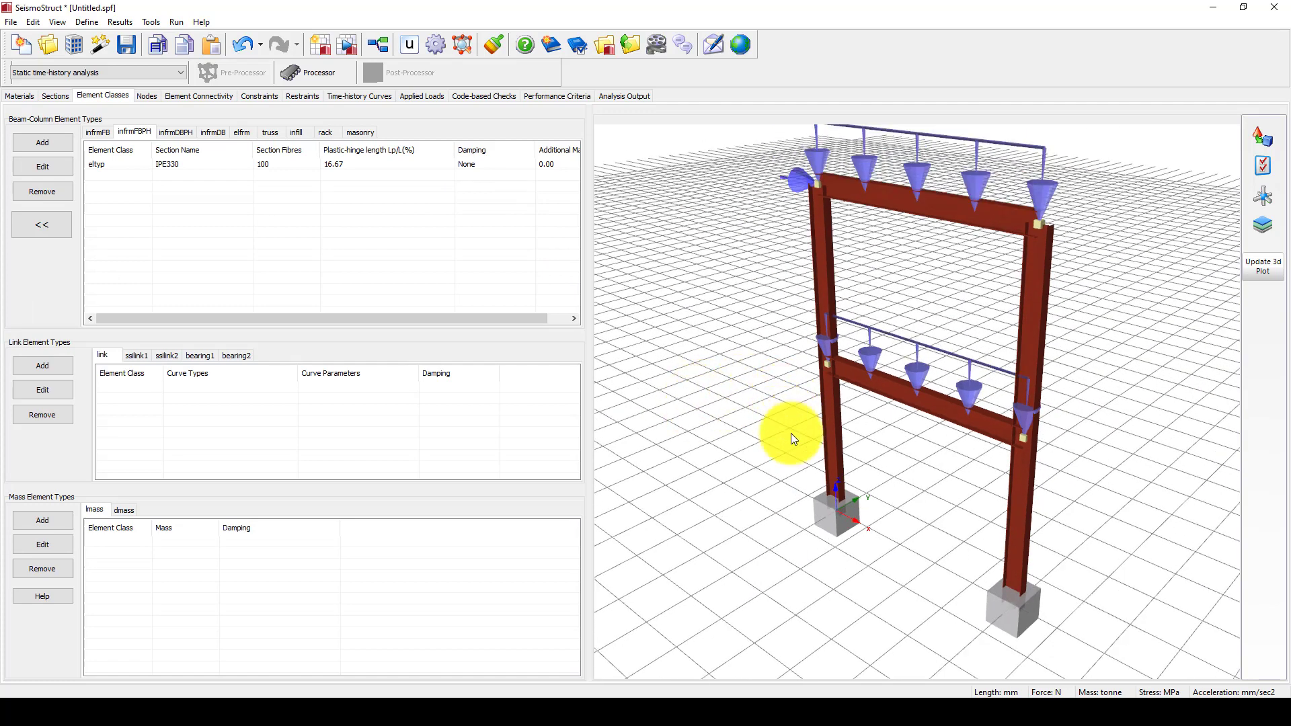
- View the values and graph of the user-defined time-history curve crv1, then close it
{"action": "left_click", "coordinate": [358, 96]}
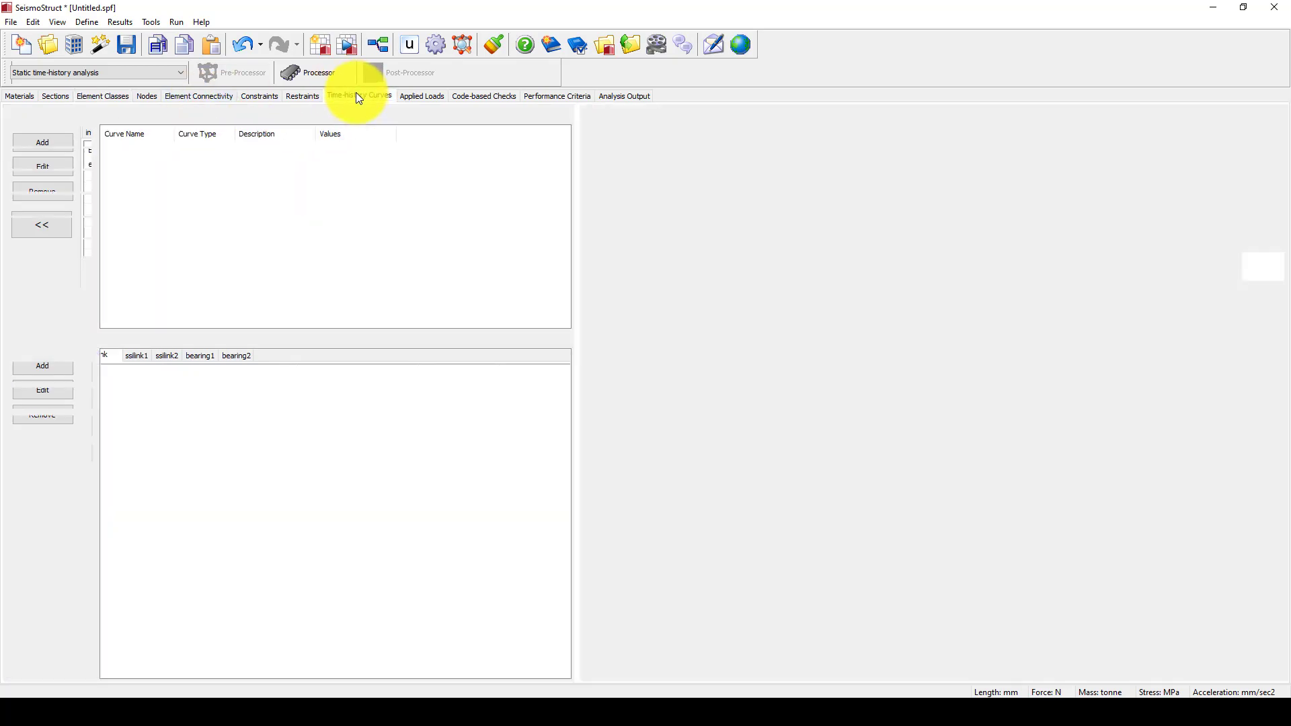
{"action": "left_click", "coordinate": [229, 149]}
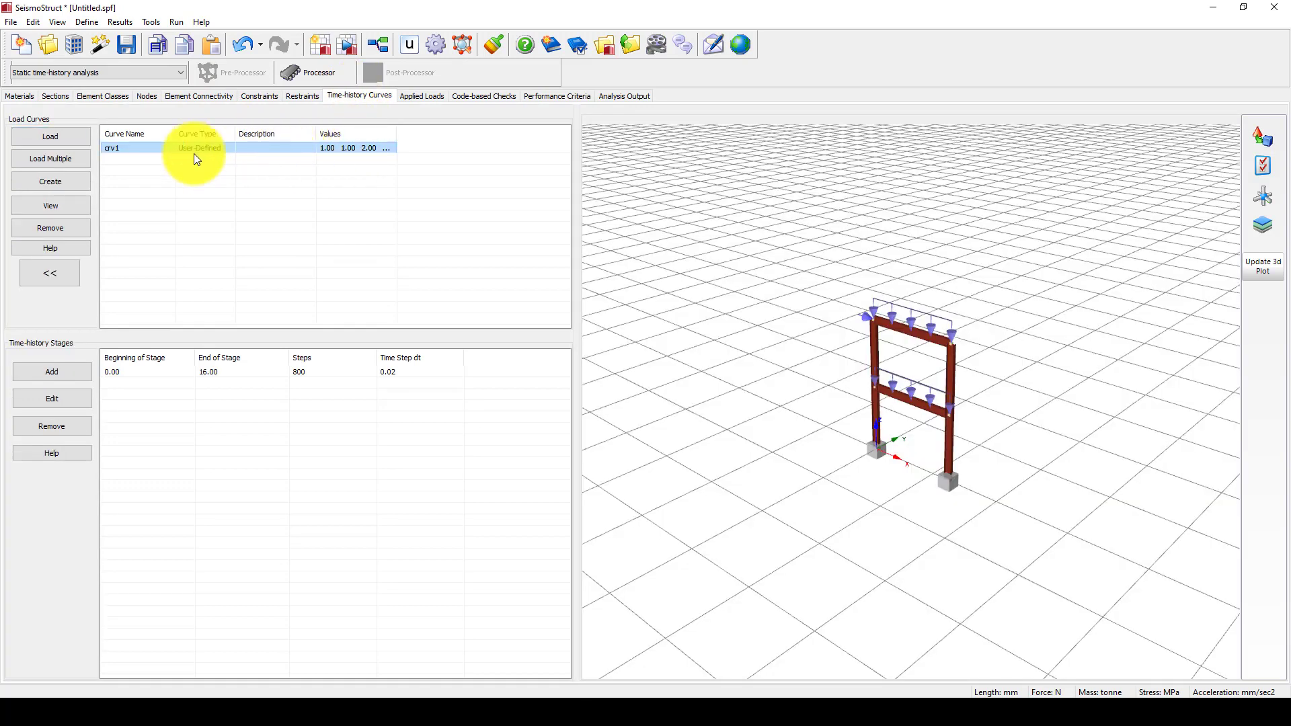
{"action": "left_click", "coordinate": [49, 206]}
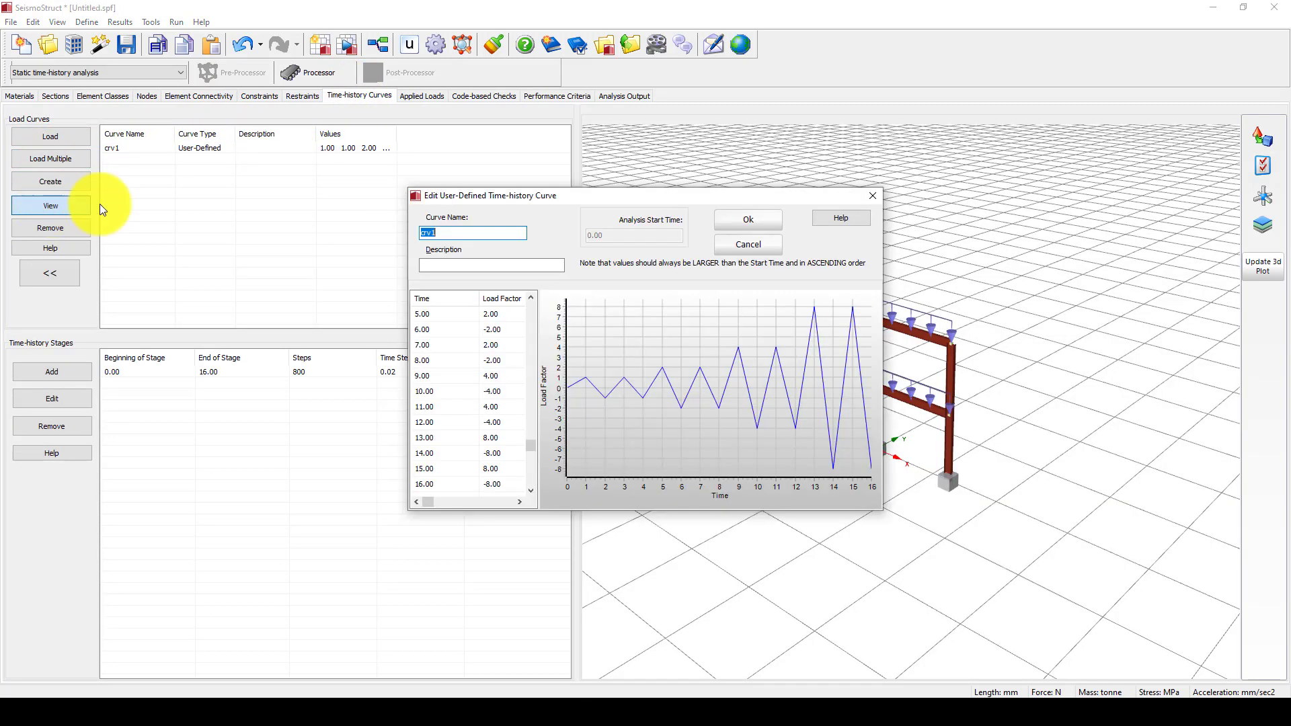
{"action": "left_click", "coordinate": [871, 196]}
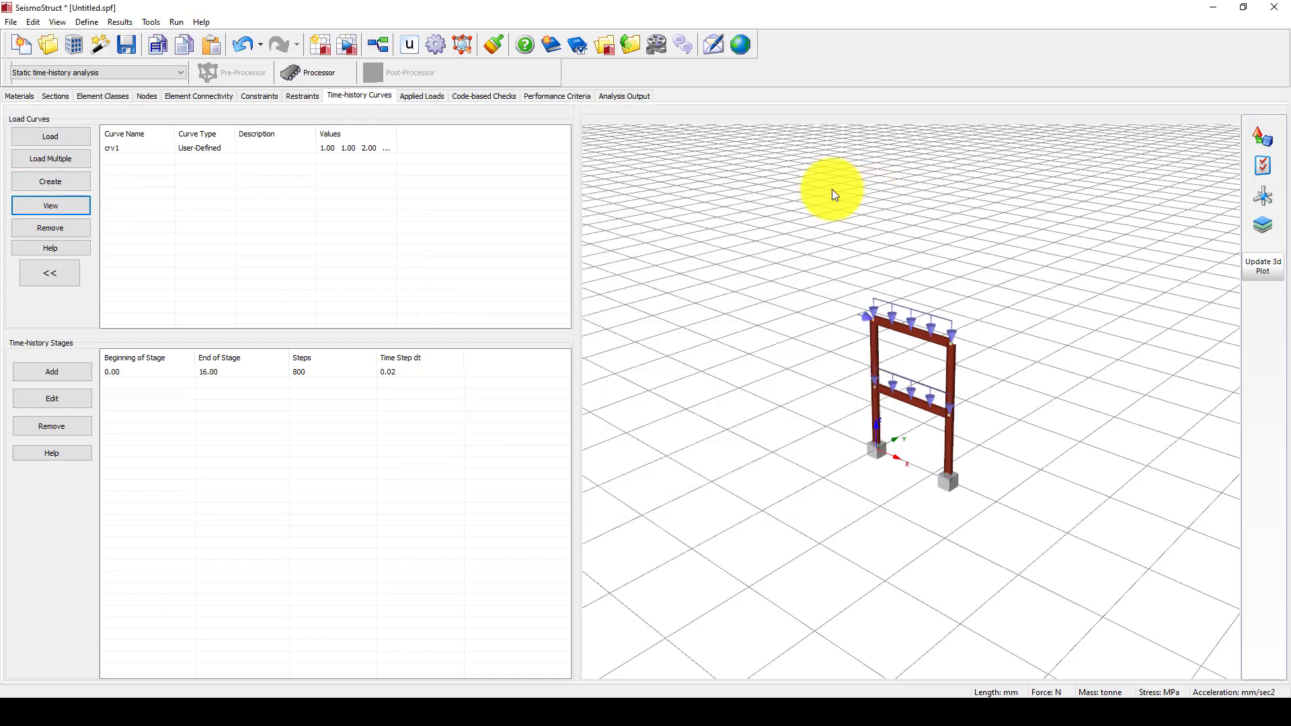
{"action": "left_click", "coordinate": [65, 136]}
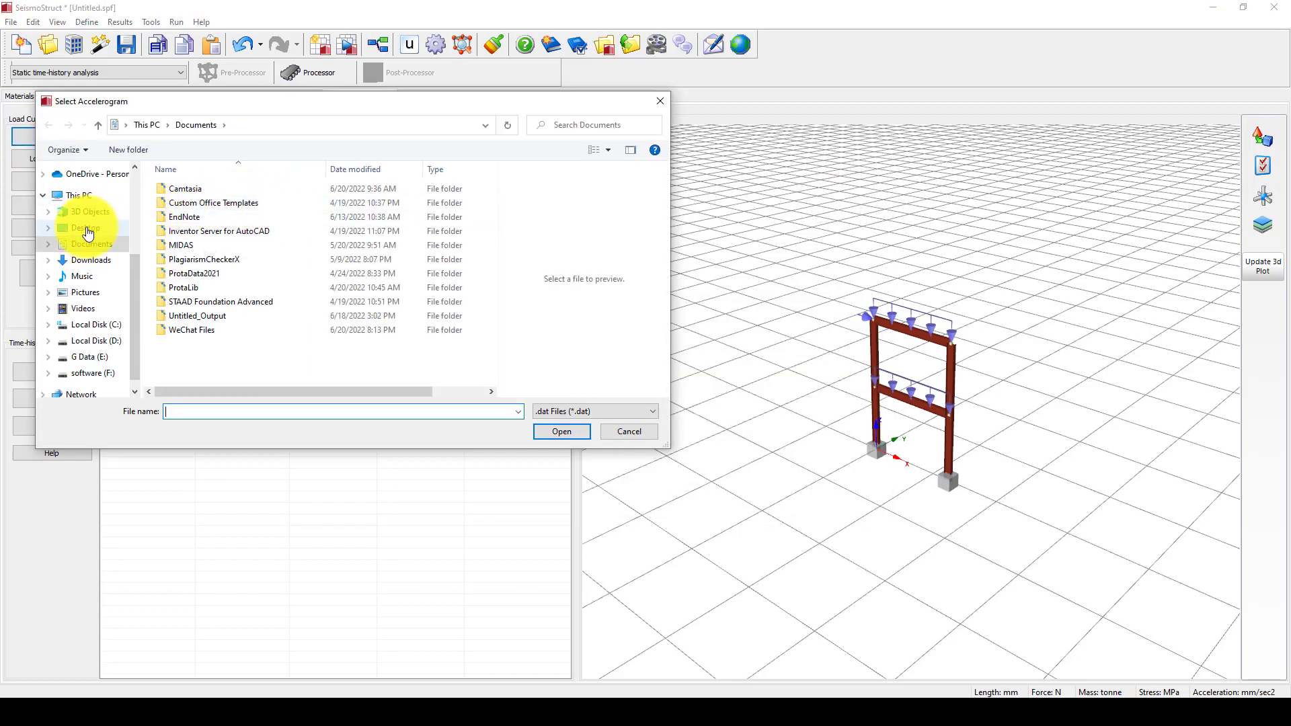
{"action": "left_click", "coordinate": [88, 232]}
{"action": "double_click", "coordinate": [206, 229]}
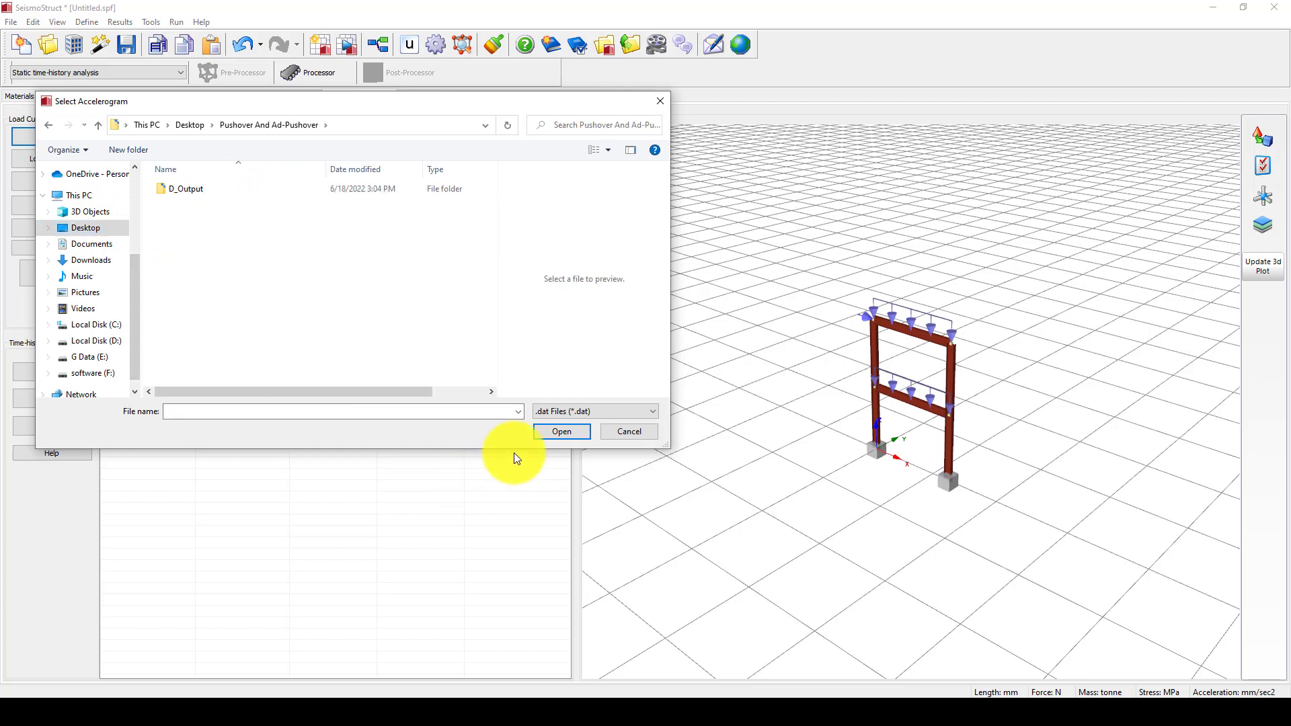
{"action": "left_click", "coordinate": [588, 410]}
{"action": "left_click", "coordinate": [563, 428]}
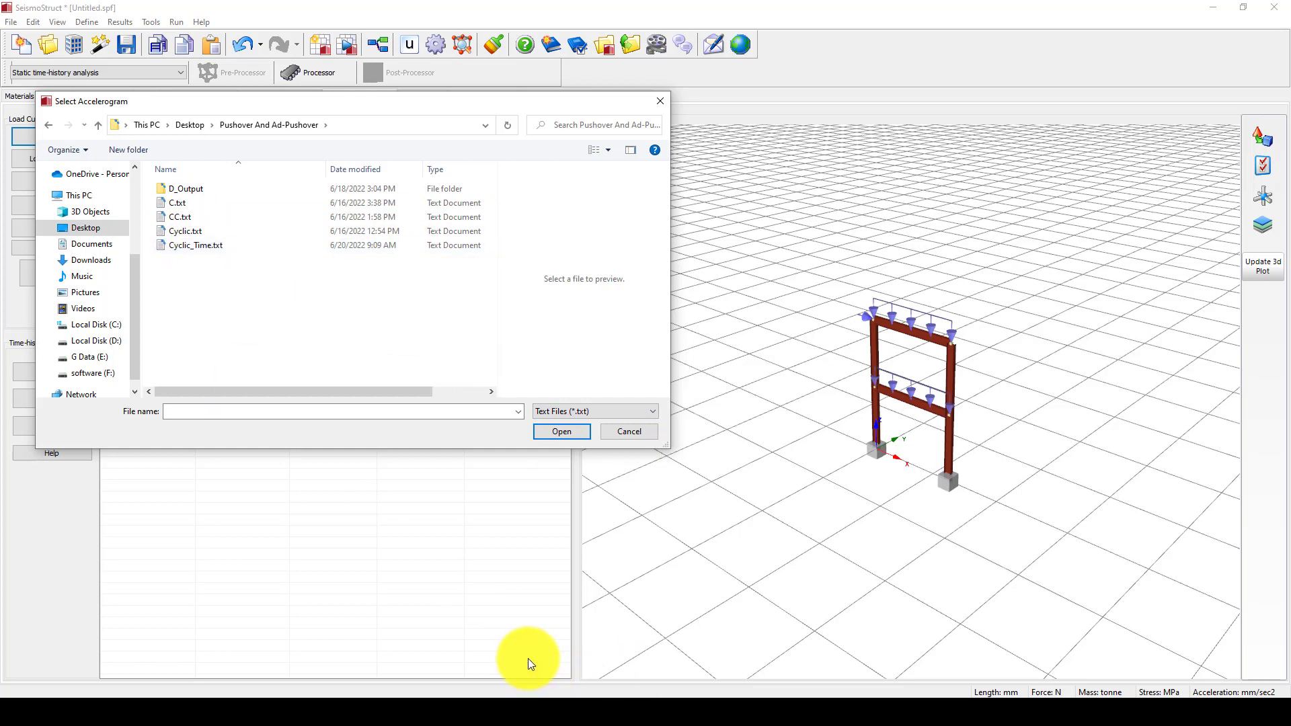
{"action": "left_click", "coordinate": [660, 101]}
- Load the text file Cyclic_load.txt from the Desktop as a new time-history load curve
{"action": "left_click", "coordinate": [58, 137]}
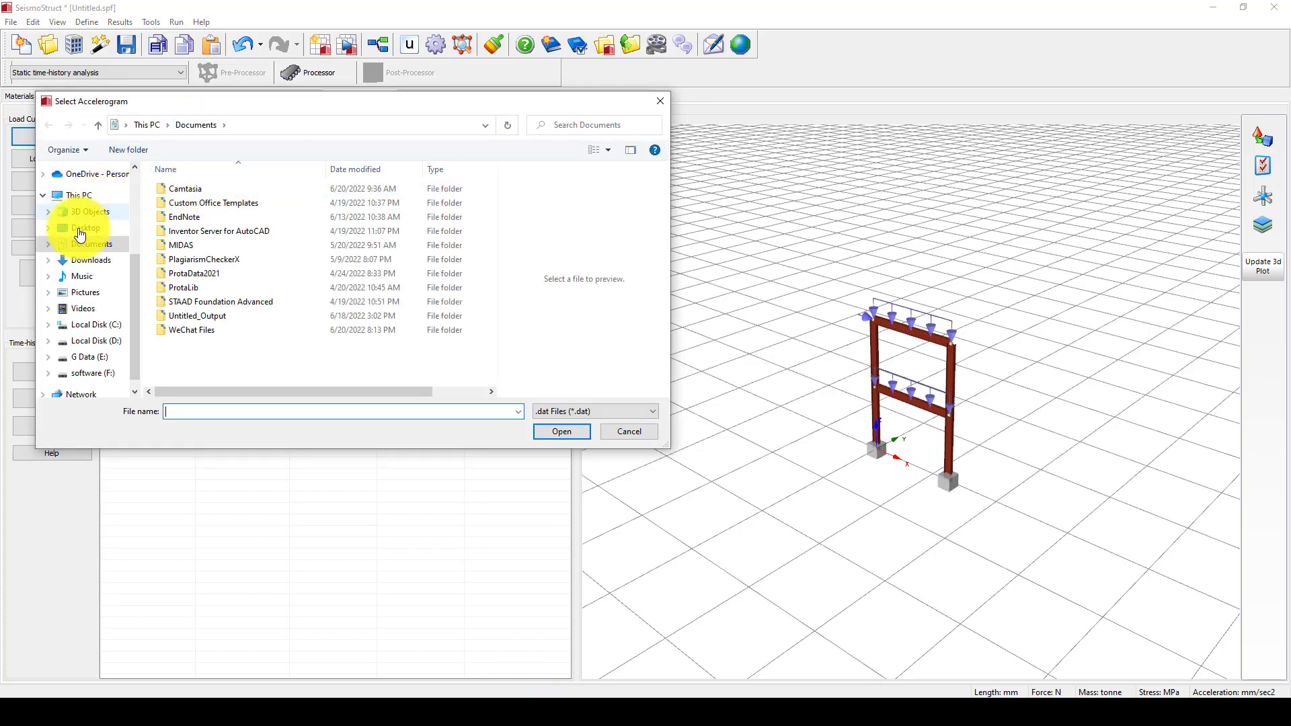
{"action": "left_click", "coordinate": [84, 233]}
{"action": "left_click", "coordinate": [652, 411]}
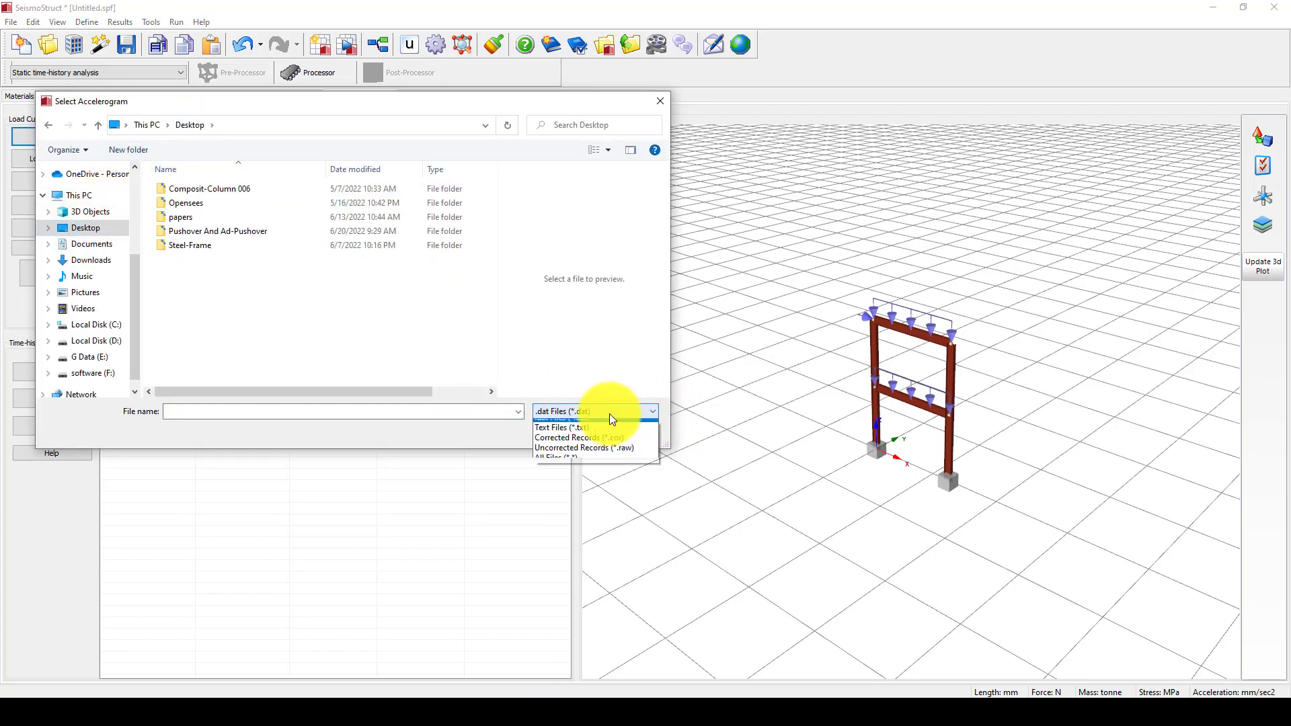
{"action": "left_click", "coordinate": [569, 430]}
{"action": "left_click", "coordinate": [226, 262]}
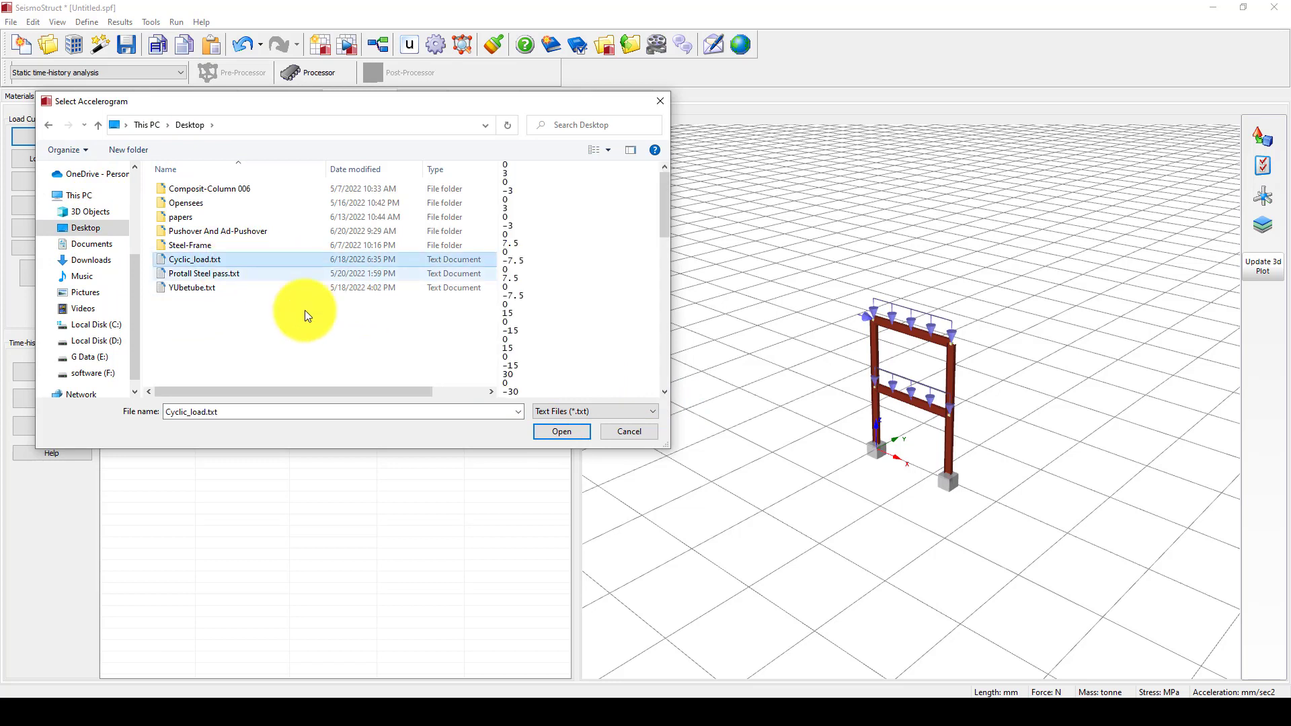
{"action": "left_click", "coordinate": [552, 431]}
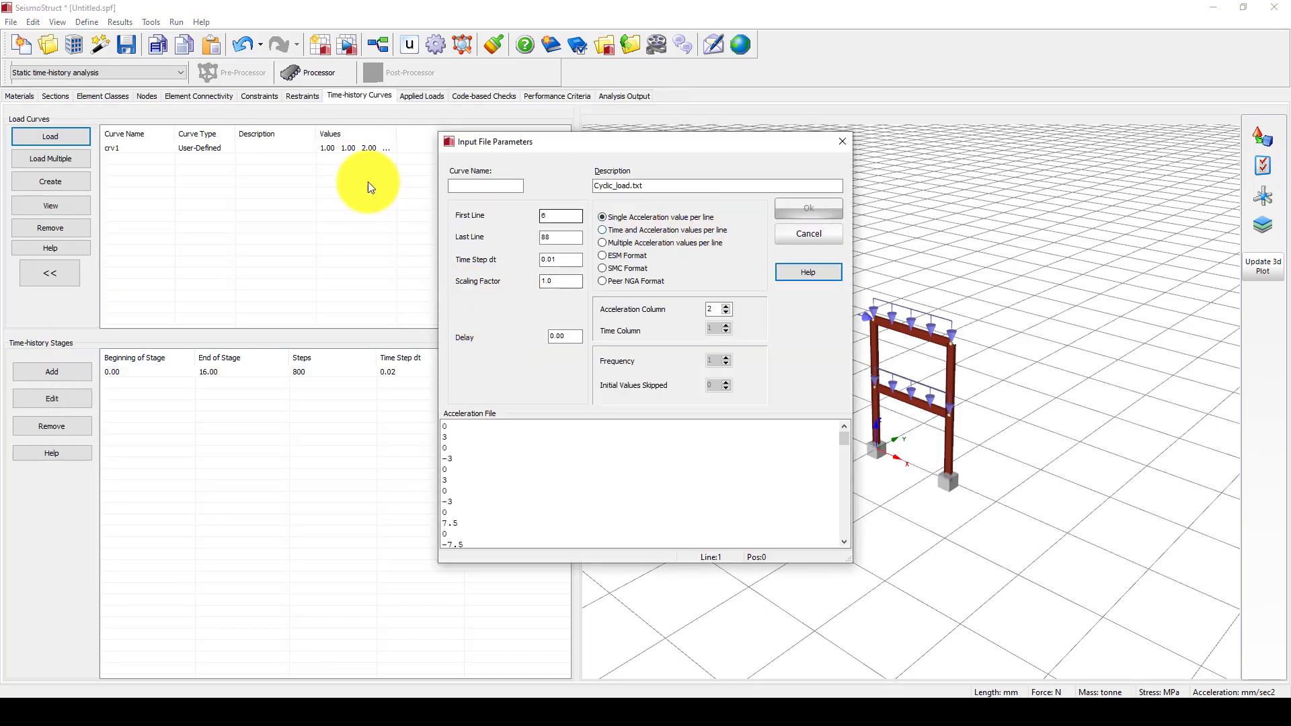
- Import the curve as Cyclic_Load with first line 1, time step 0.9 and acceleration column 1, and accept its values
{"action": "left_click", "coordinate": [465, 187]}
{"action": "type", "text": "clic_Load"}
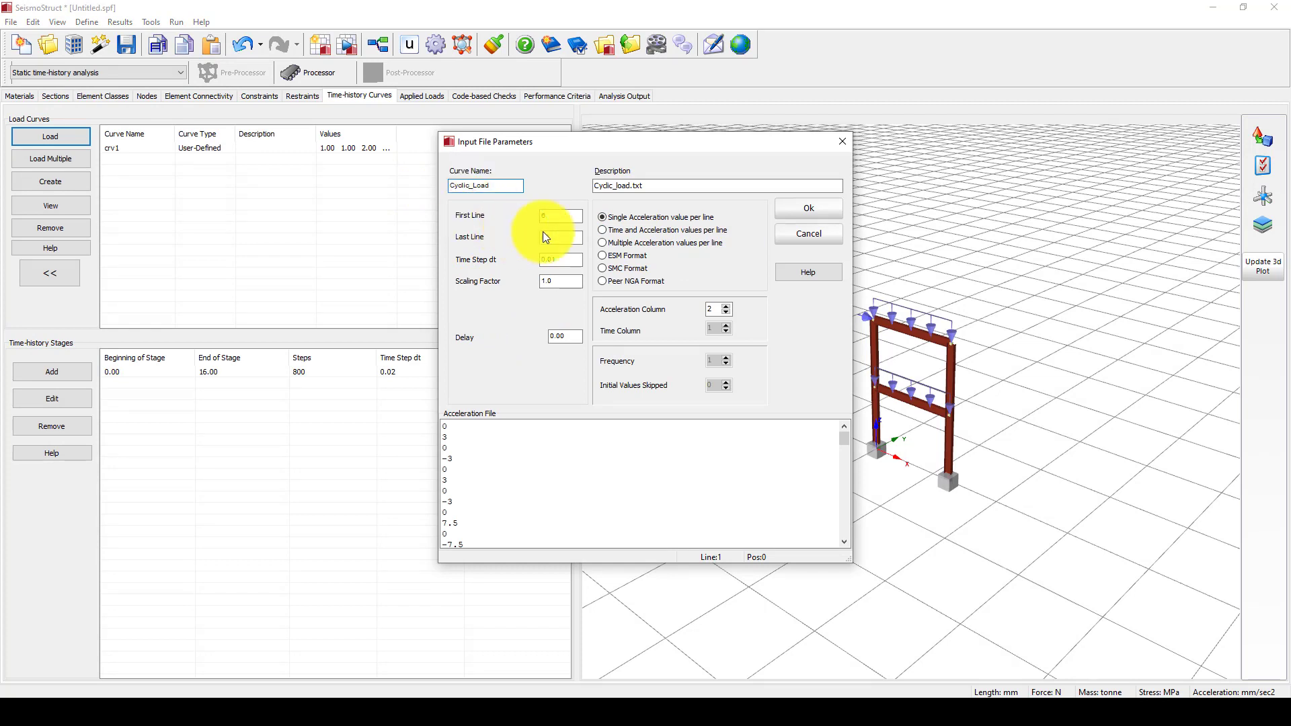
{"action": "key", "text": "Tab"}
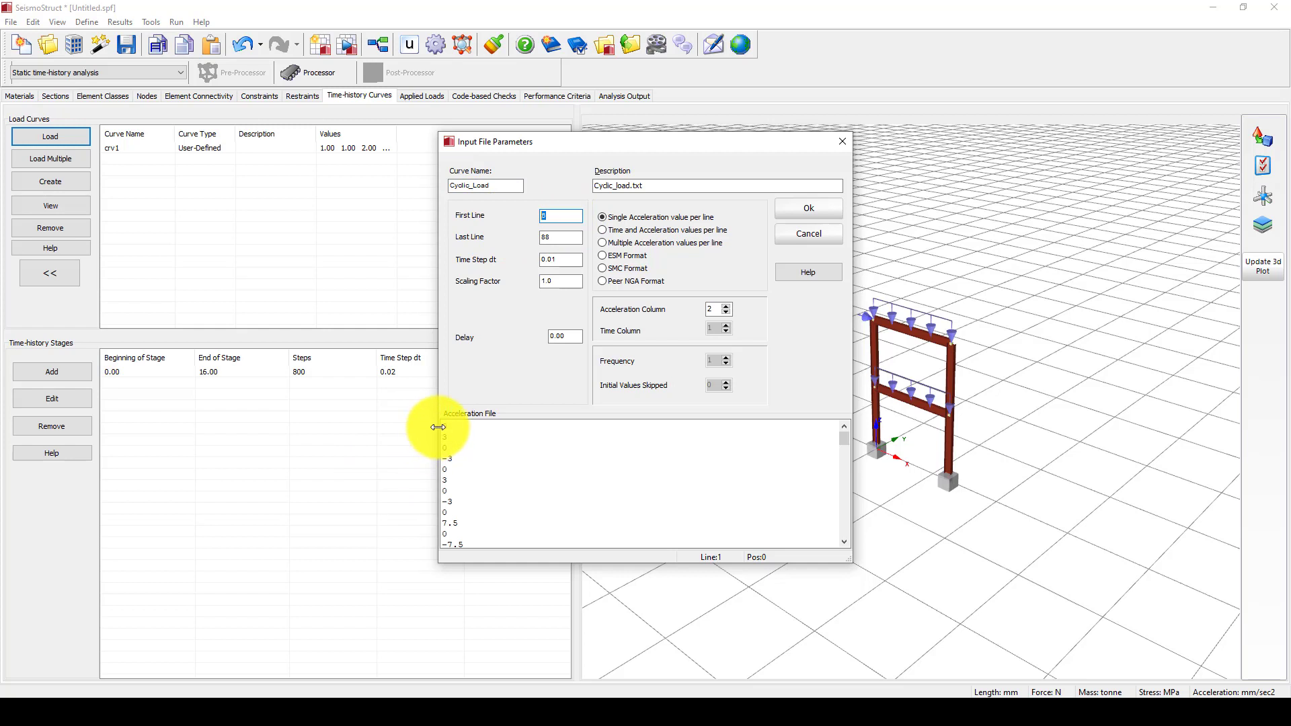
{"action": "type", "text": "1"}
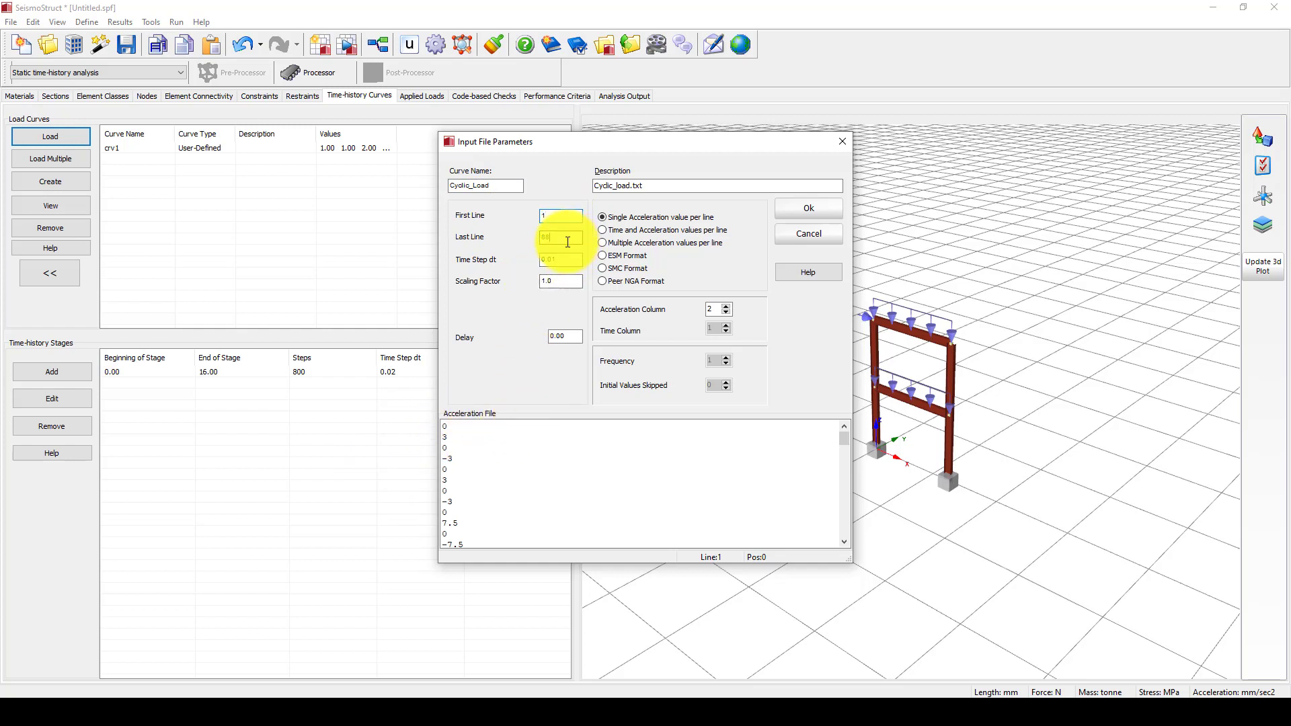
{"action": "double_click", "coordinate": [548, 260]}
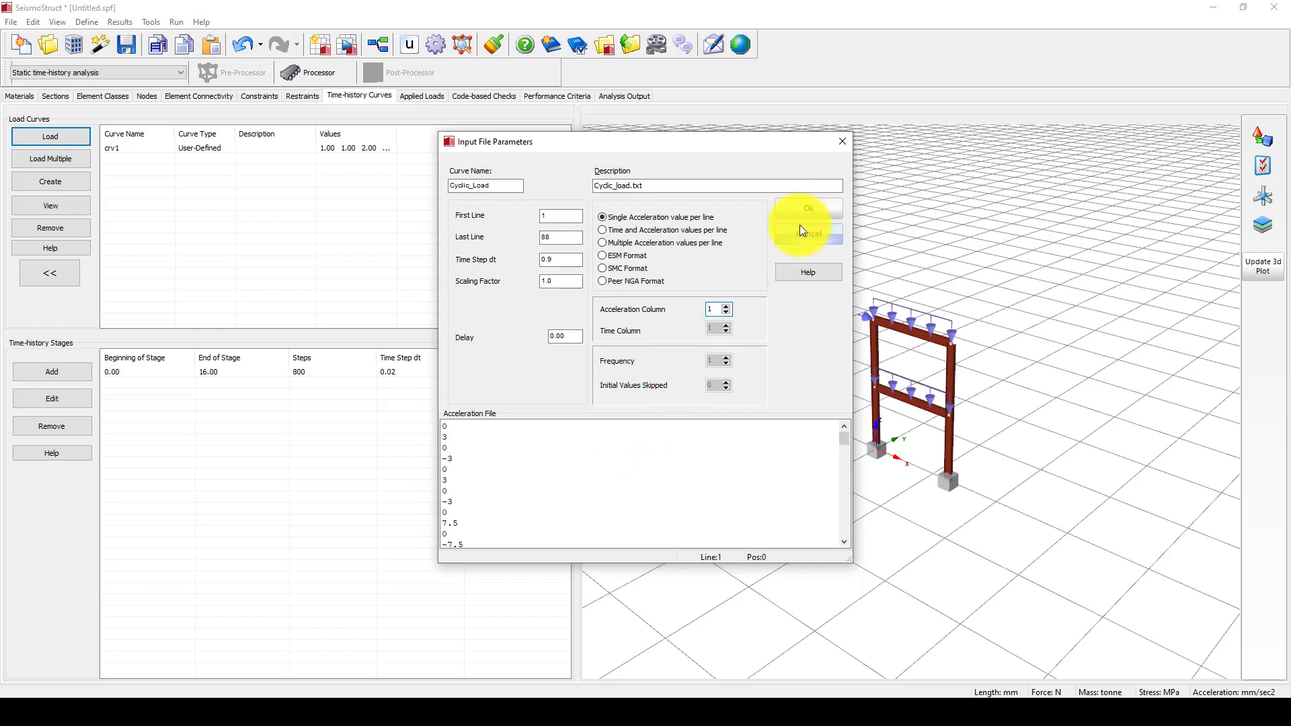
{"action": "left_click", "coordinate": [815, 211]}
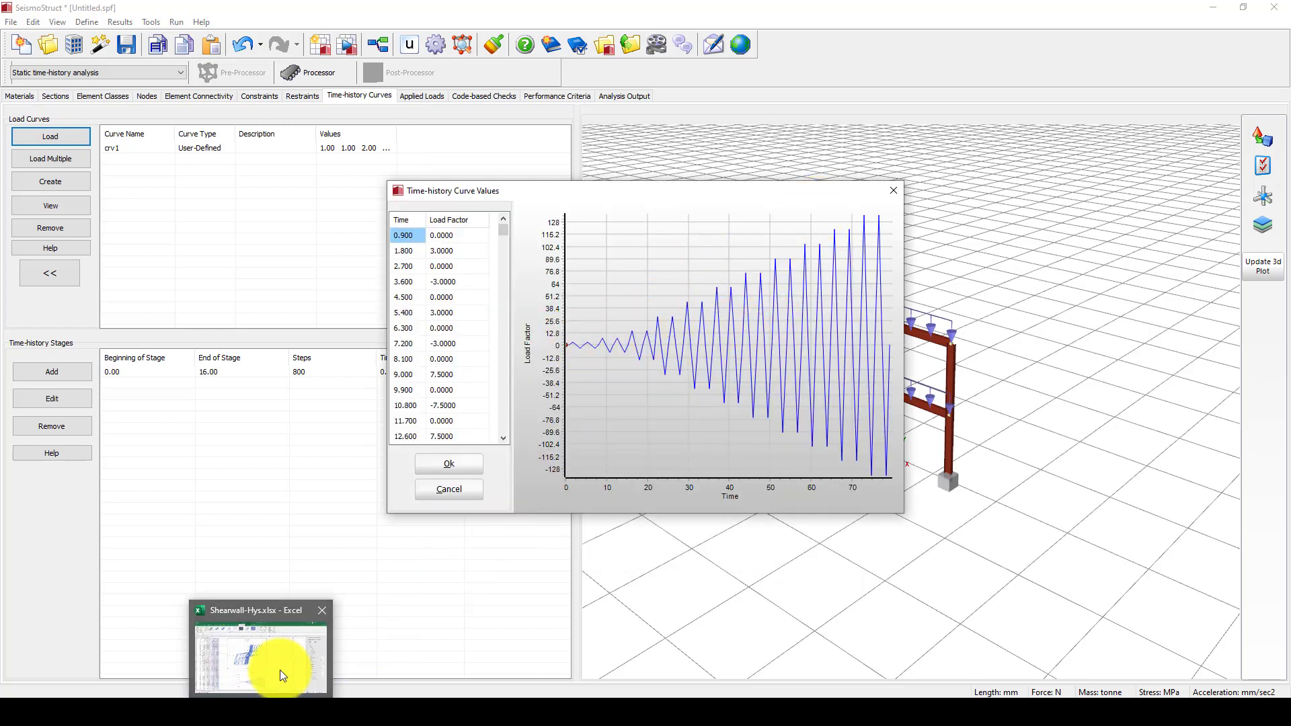
{"action": "left_click", "coordinate": [281, 669]}
{"action": "key", "text": "alt+Tab"}
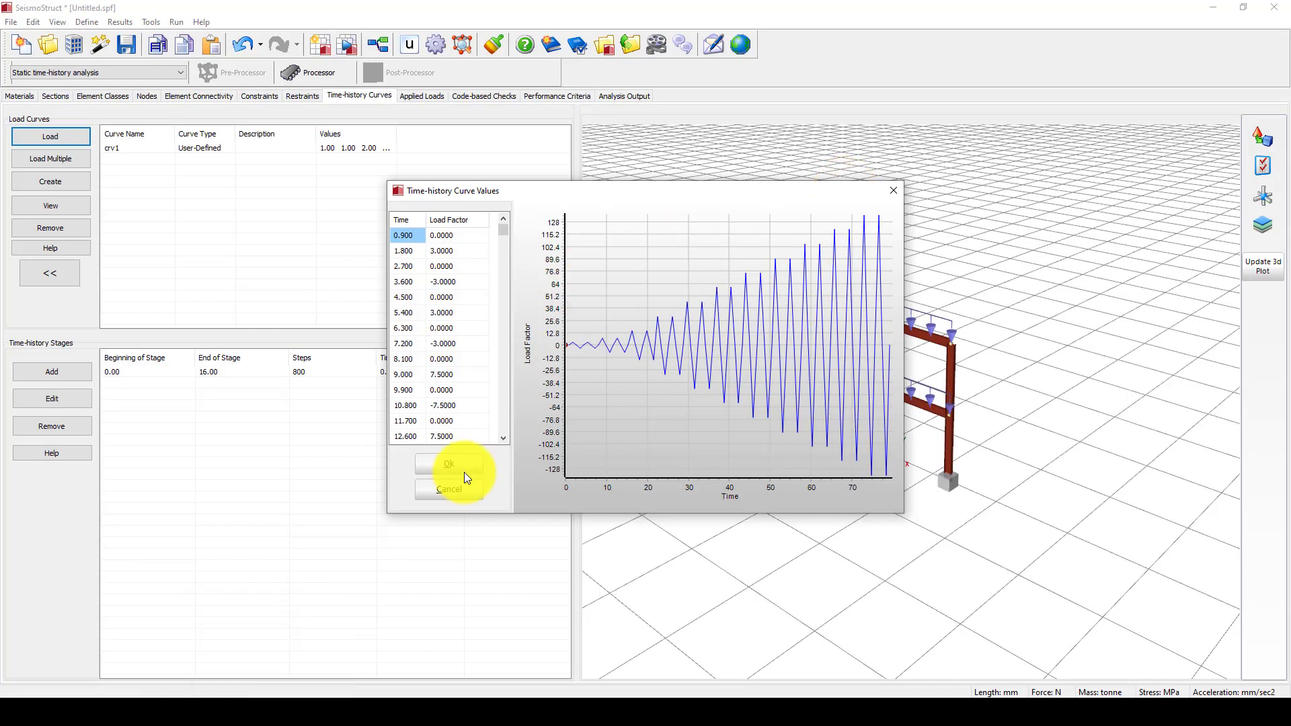
{"action": "left_click", "coordinate": [449, 470]}
- Delete the user-defined load curve crv1 and select the Cyclic_Load curve
{"action": "left_click", "coordinate": [190, 149]}
{"action": "left_click", "coordinate": [50, 227]}
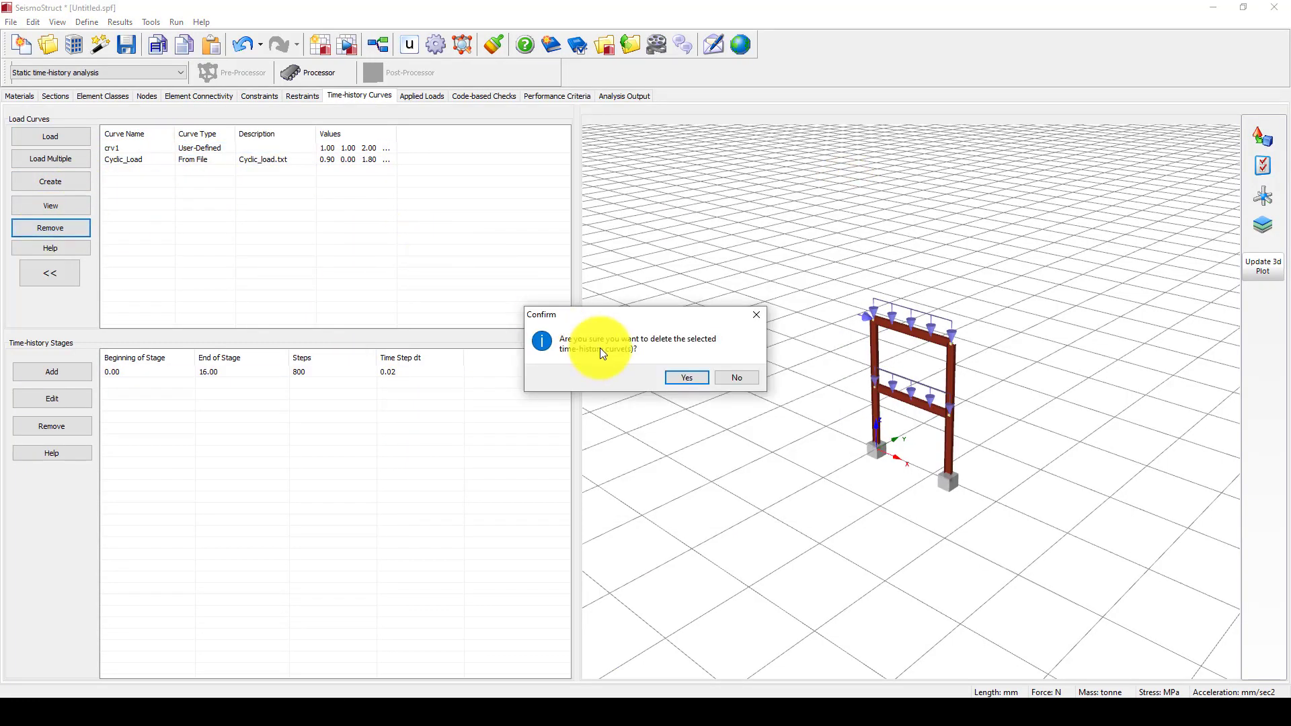
{"action": "left_click", "coordinate": [675, 379]}
{"action": "left_click", "coordinate": [248, 149]}
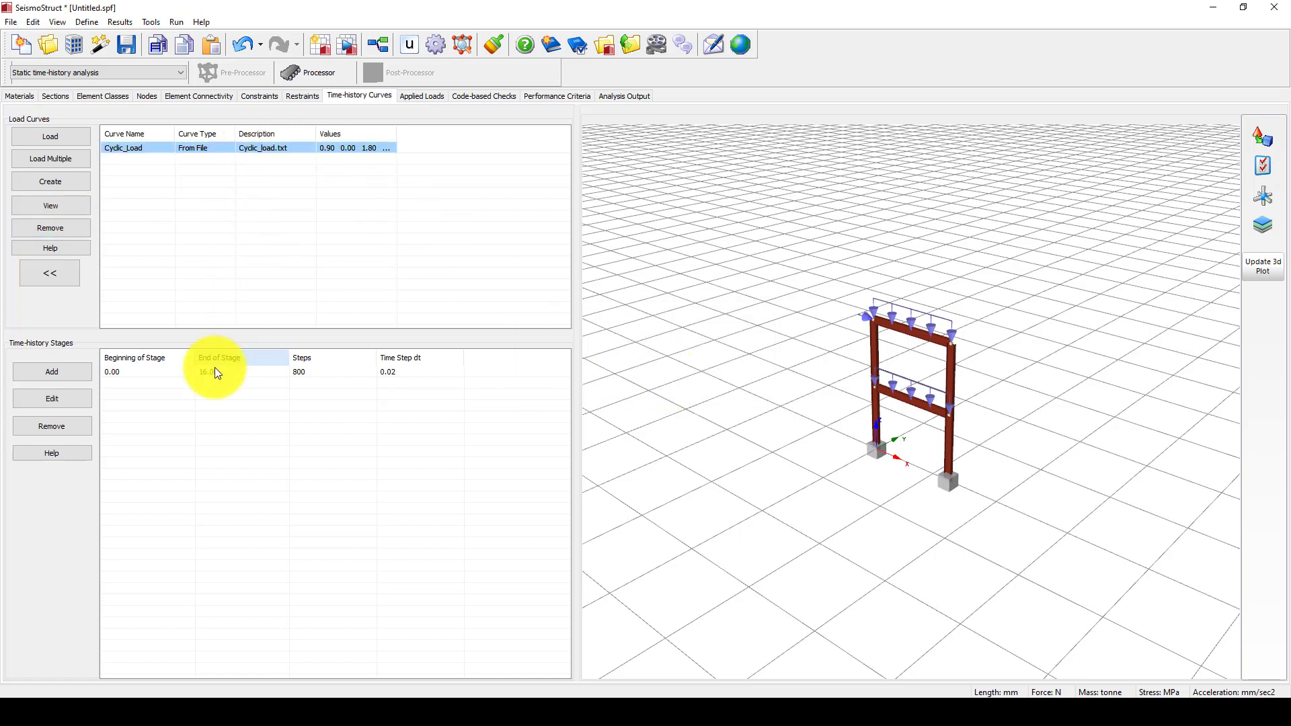
{"action": "left_click", "coordinate": [135, 374]}
{"action": "double_click", "coordinate": [134, 374]}
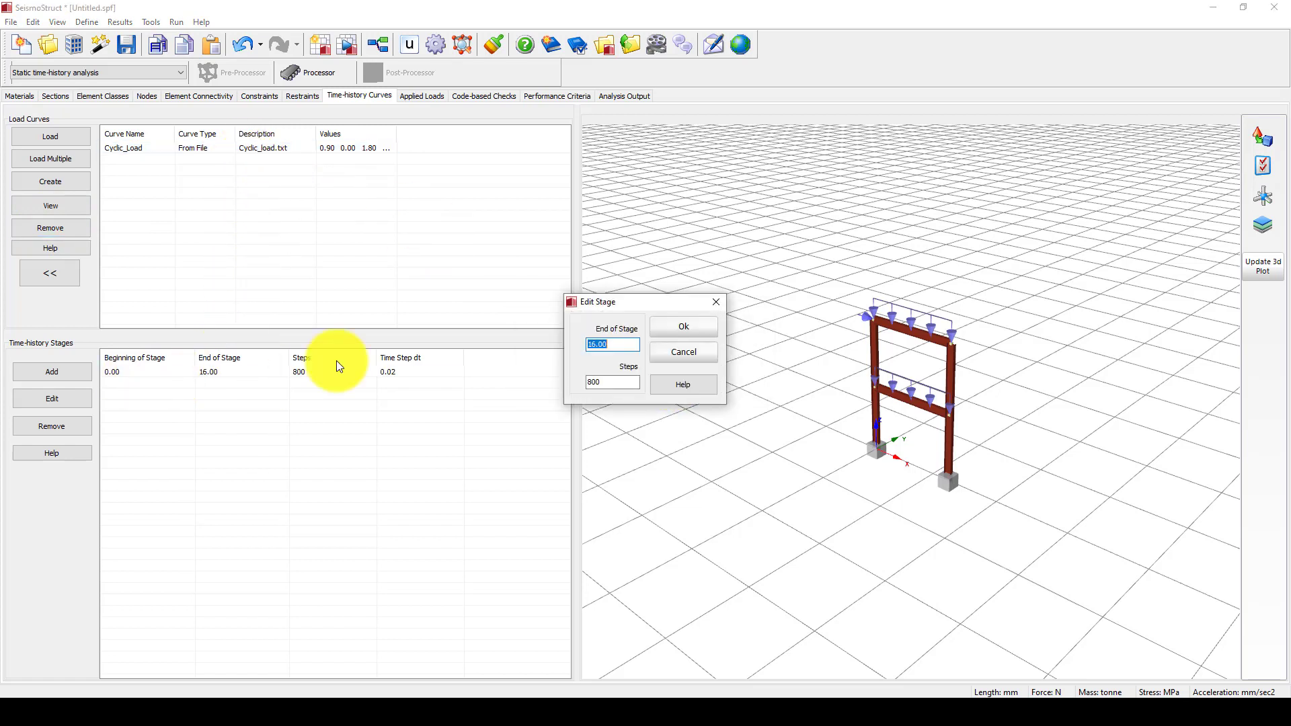
{"action": "left_click_drag", "start_coordinate": [644, 304], "coordinate": [718, 292]}
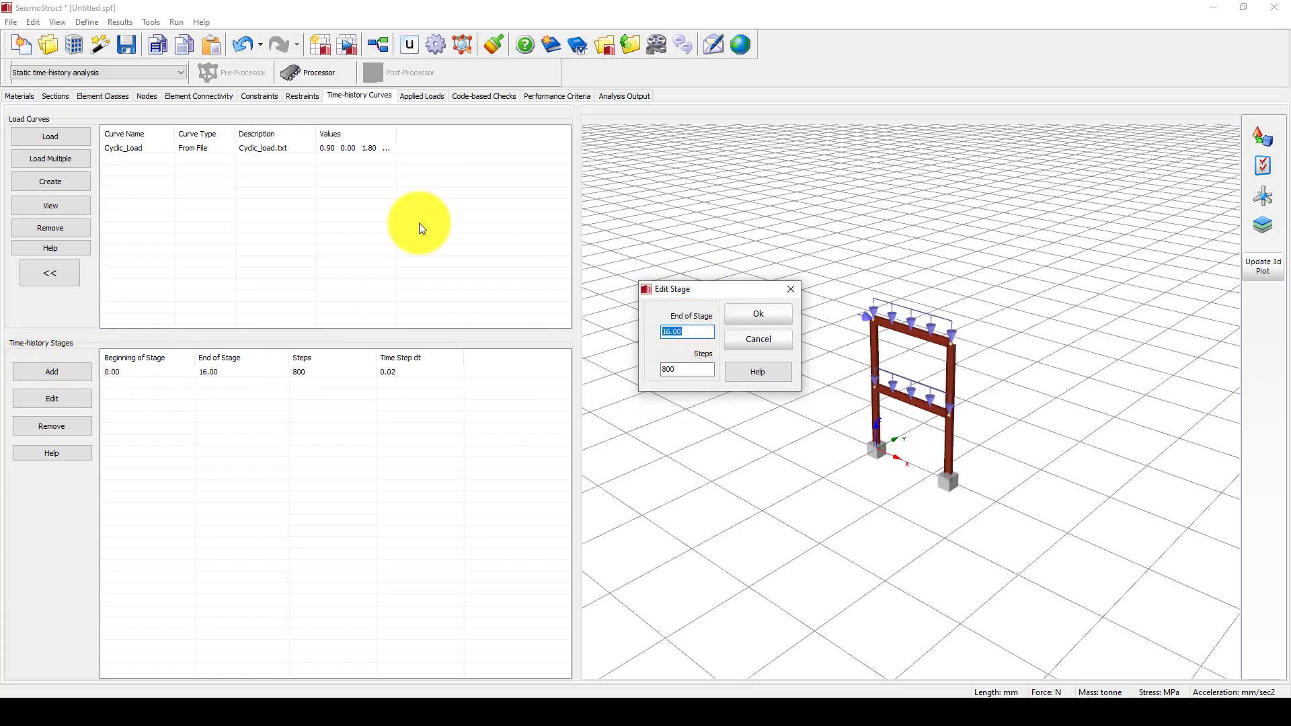
{"action": "left_click", "coordinate": [791, 290]}
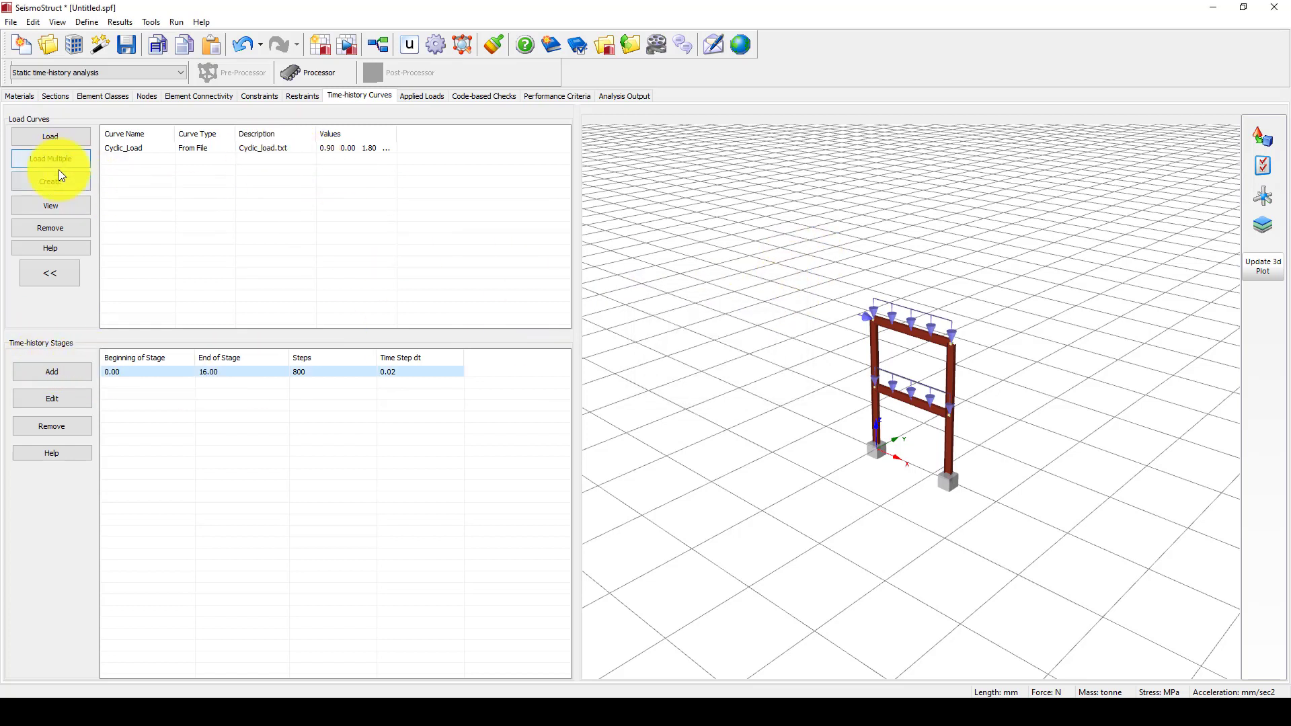
- View the Cyclic_Load curve's values down to the last time entry, then close them
{"action": "left_click", "coordinate": [47, 206]}
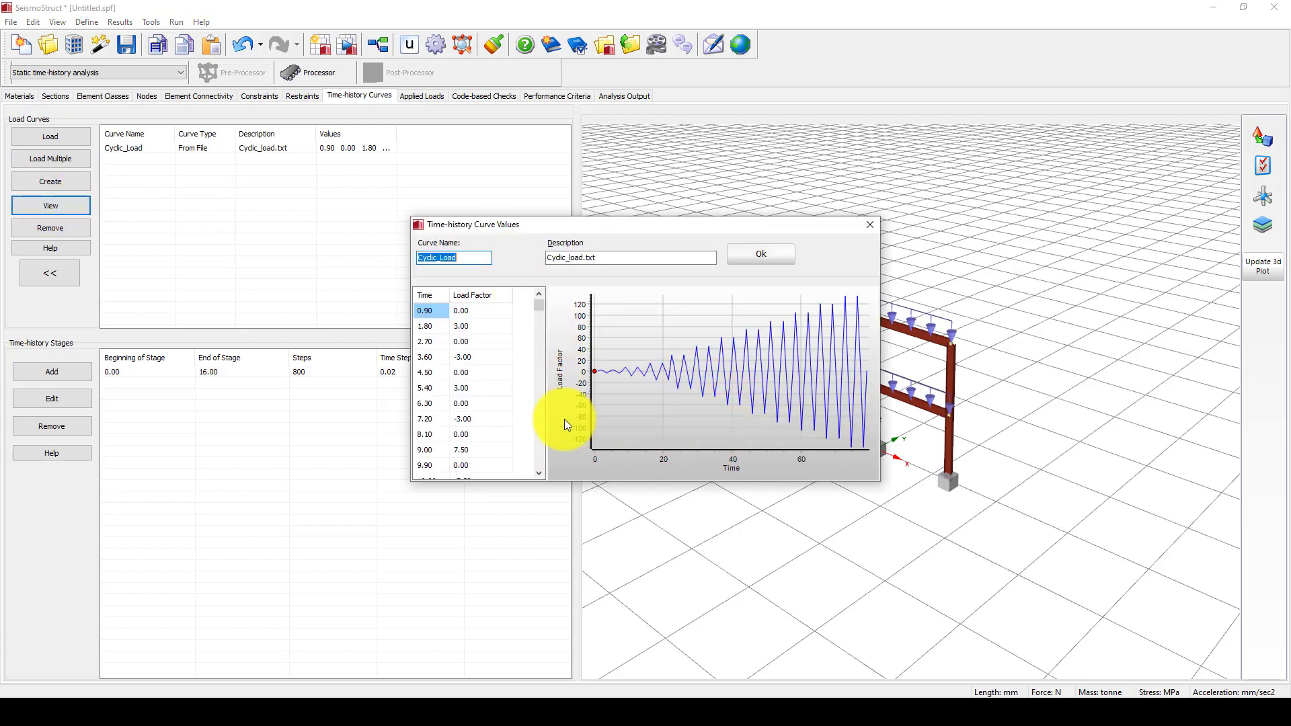
{"action": "left_click_drag", "start_coordinate": [540, 308], "coordinate": [537, 471]}
{"action": "left_click", "coordinate": [428, 467]}
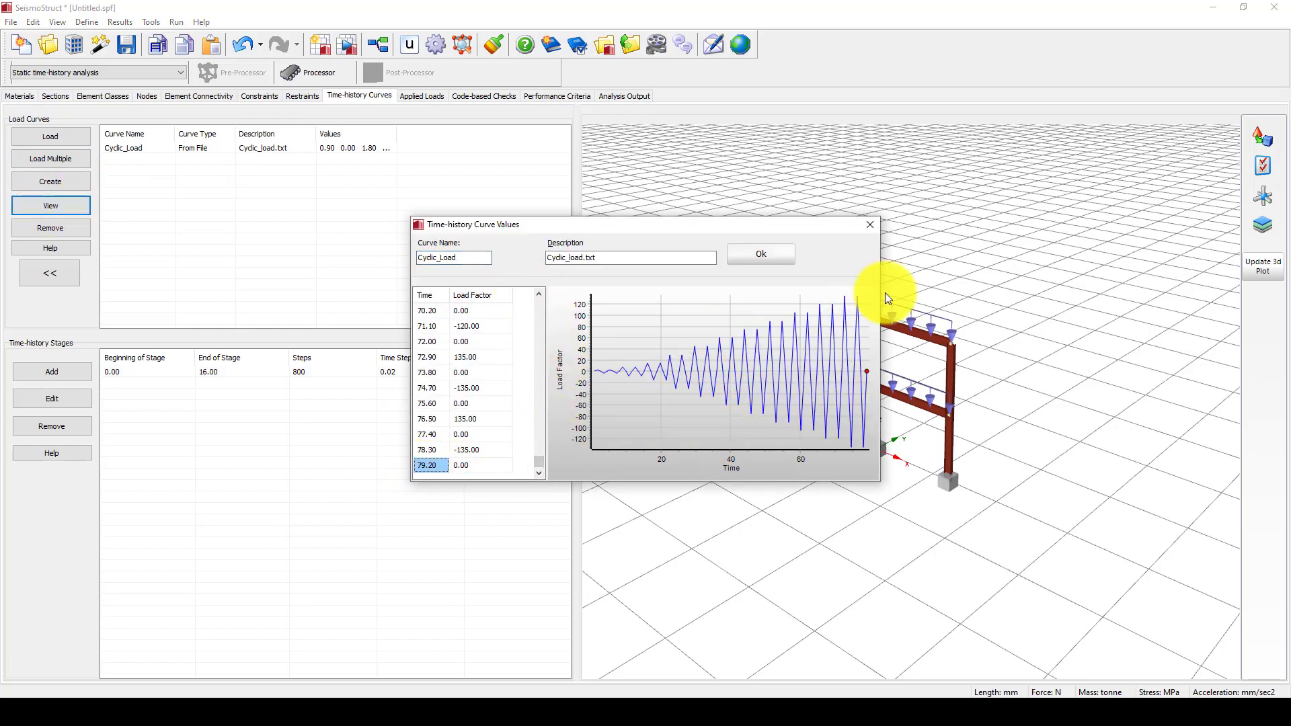
{"action": "left_click", "coordinate": [874, 224]}
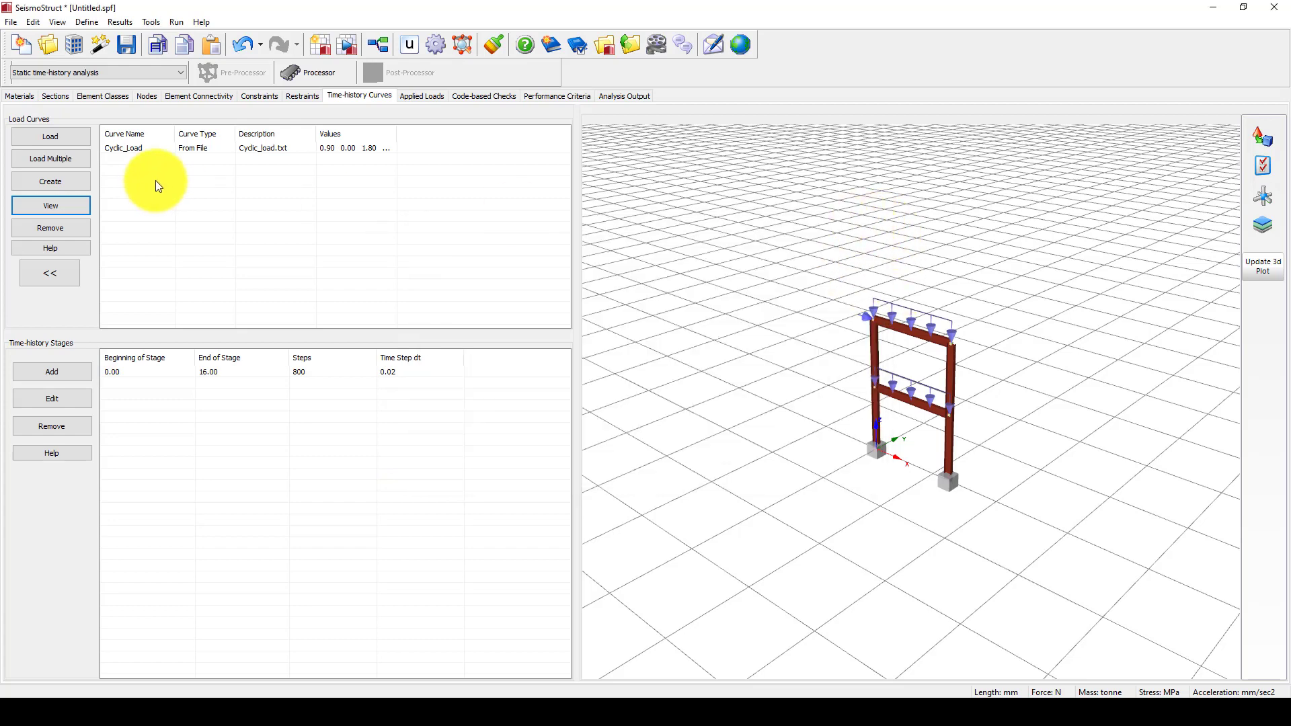
- Set the time-history stage to end at 79.2 with 2400 steps
{"action": "double_click", "coordinate": [135, 375]}
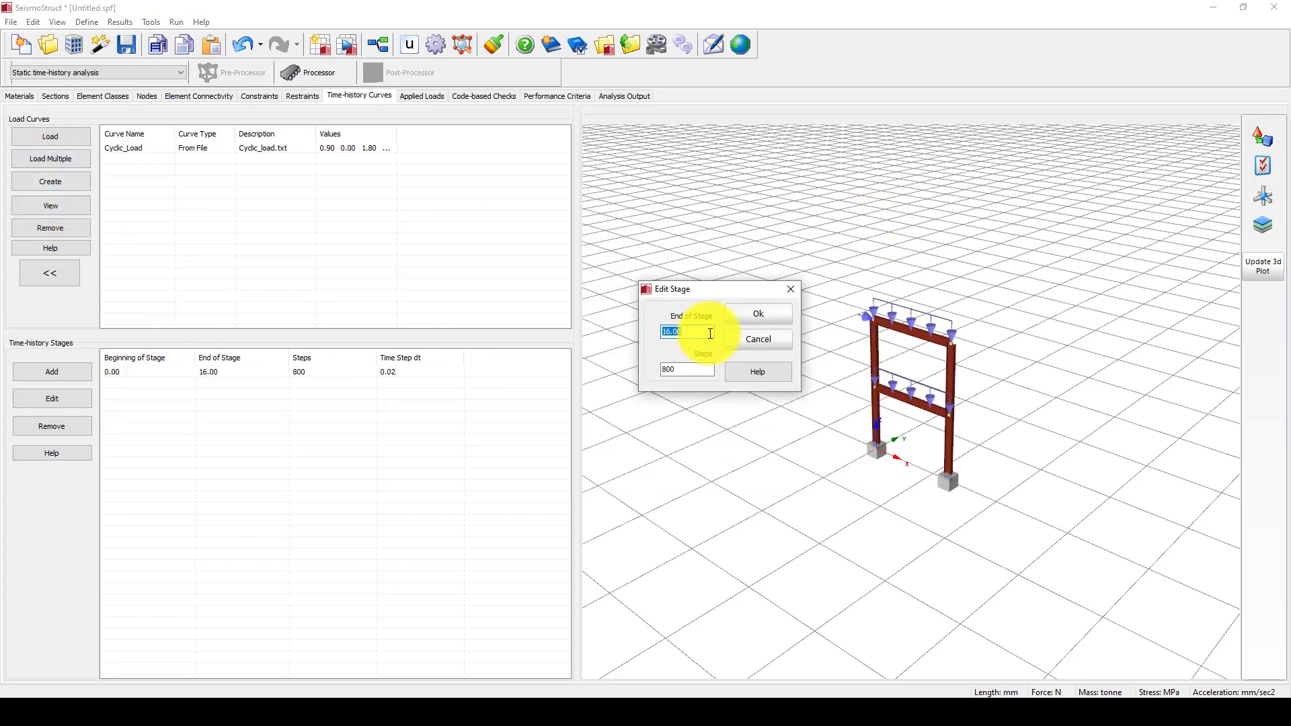
{"action": "type", "text": "79.2"}
{"action": "left_click_drag", "start_coordinate": [681, 369], "coordinate": [660, 369]}
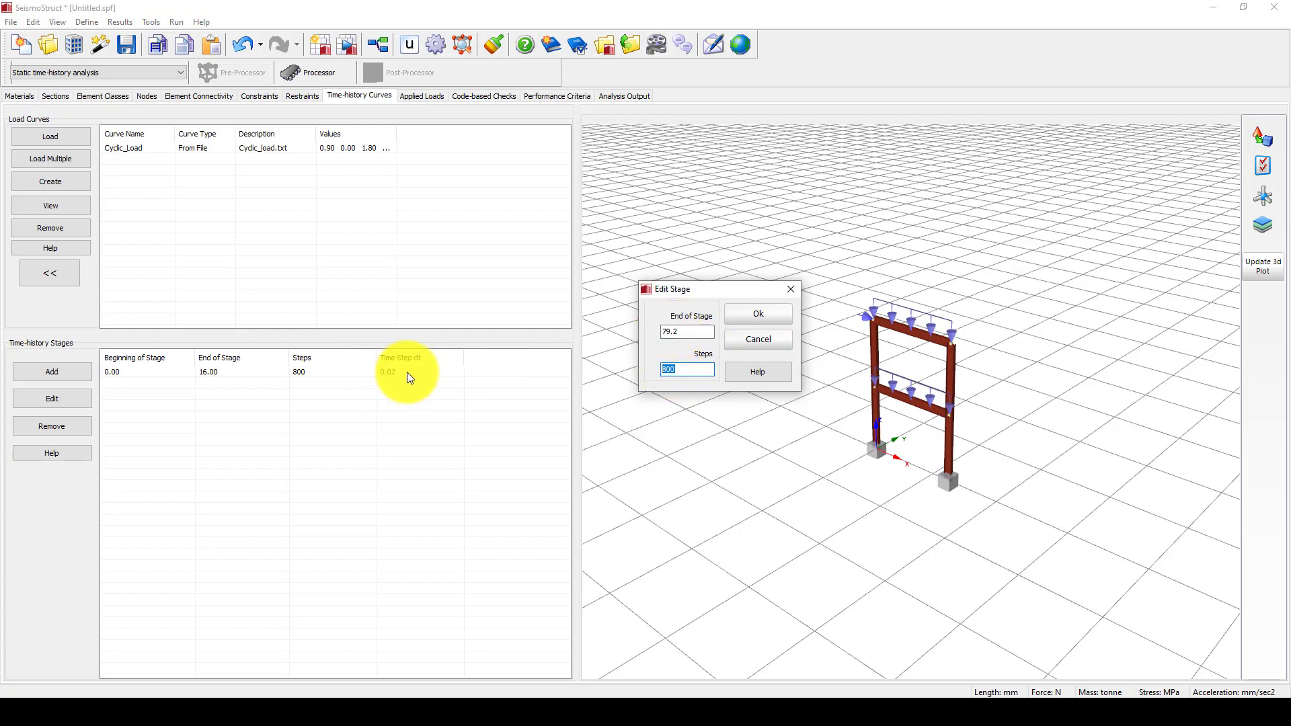
{"action": "type", "text": "24"}
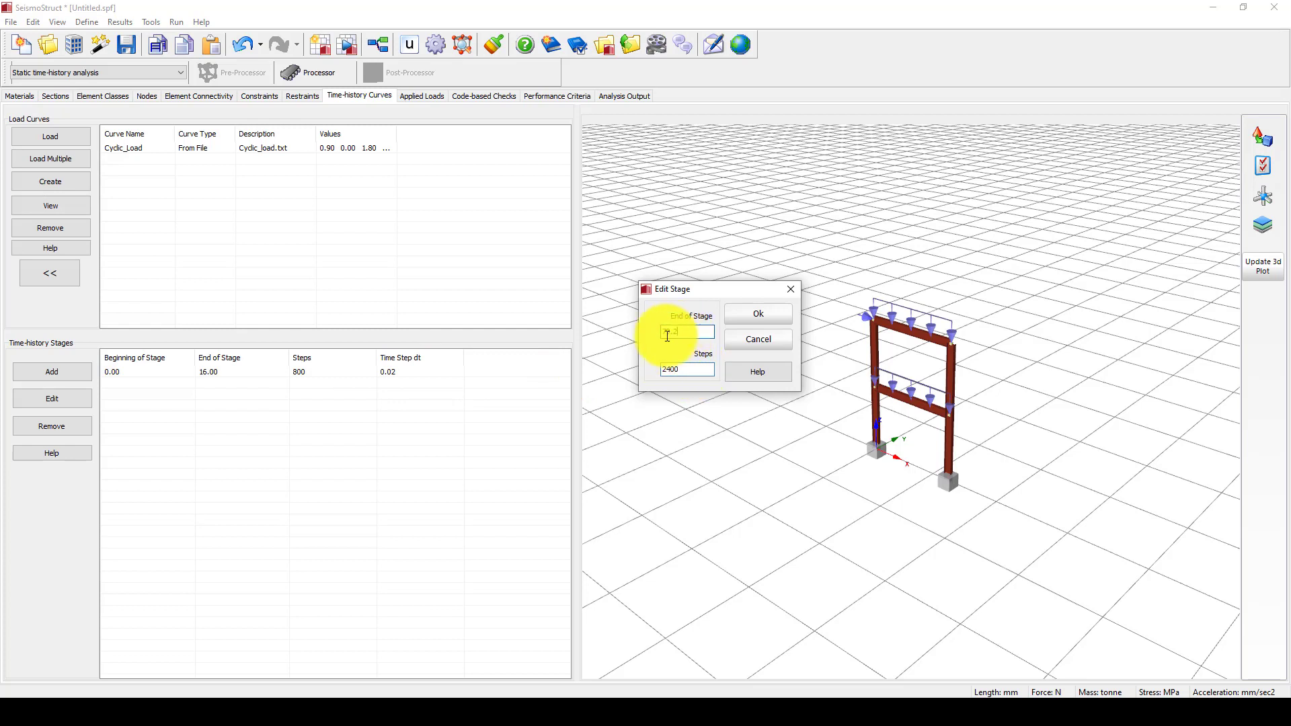
{"action": "double_click", "coordinate": [666, 332]}
{"action": "left_click", "coordinate": [760, 320]}
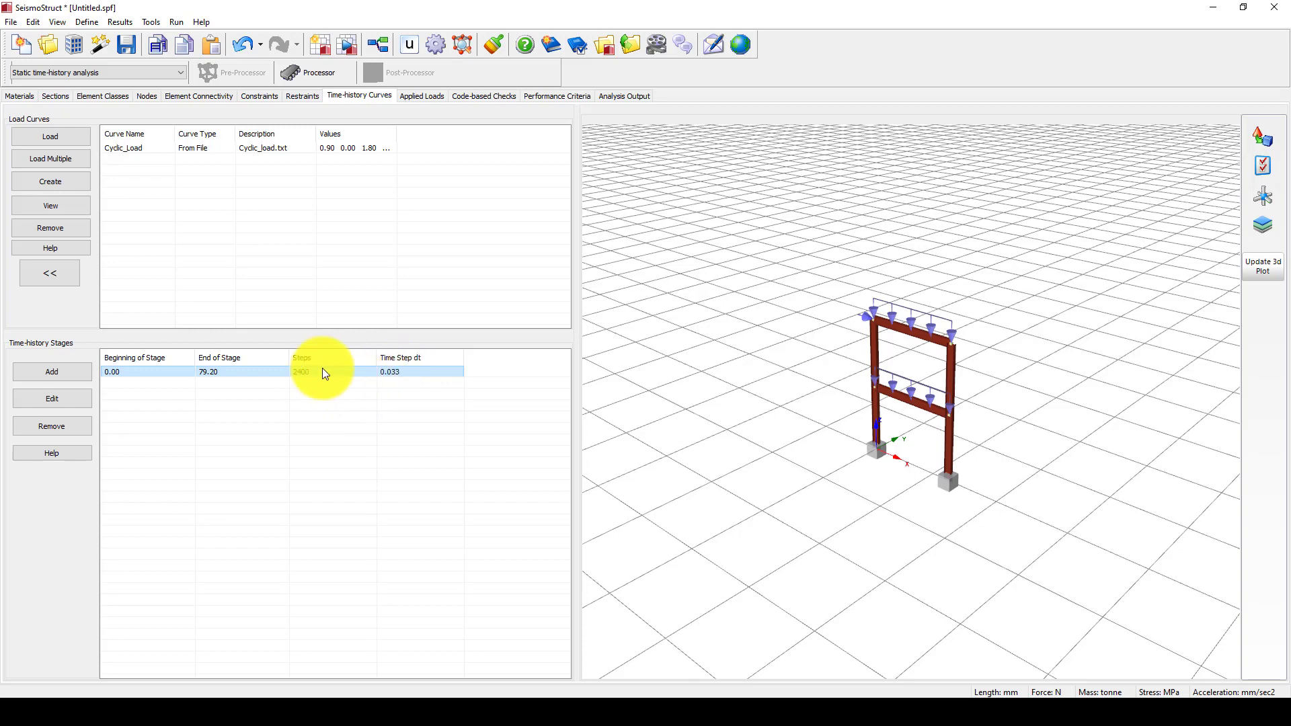
- Show the applied loads and check the permanent loads on beams bmx211 and bmx311
{"action": "left_click", "coordinate": [406, 96]}
{"action": "left_click", "coordinate": [244, 294]}
{"action": "left_click", "coordinate": [197, 304], "text": "shift"}
{"action": "left_click", "coordinate": [246, 308], "text": "ctrl"}
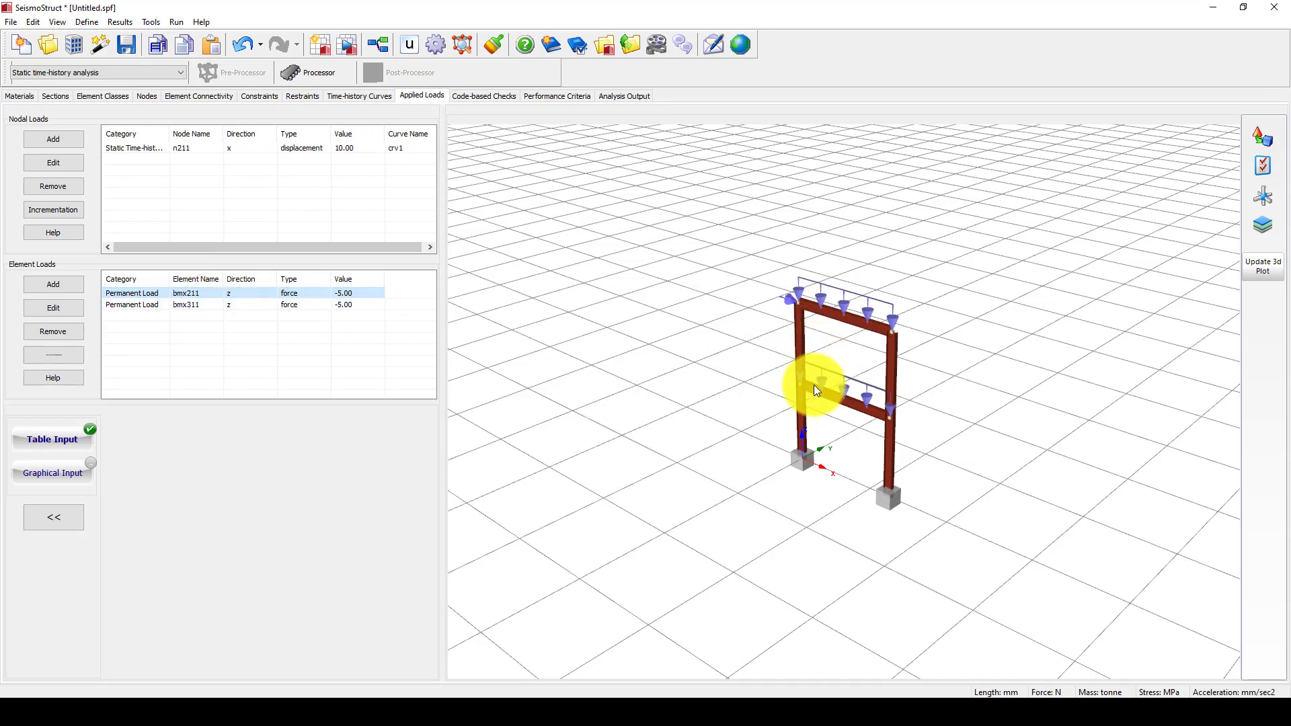
- Set the x-displacement load at node n211 to a curve multiplier of 2 and the Cyclic_Load curve
{"action": "double_click", "coordinate": [345, 147]}
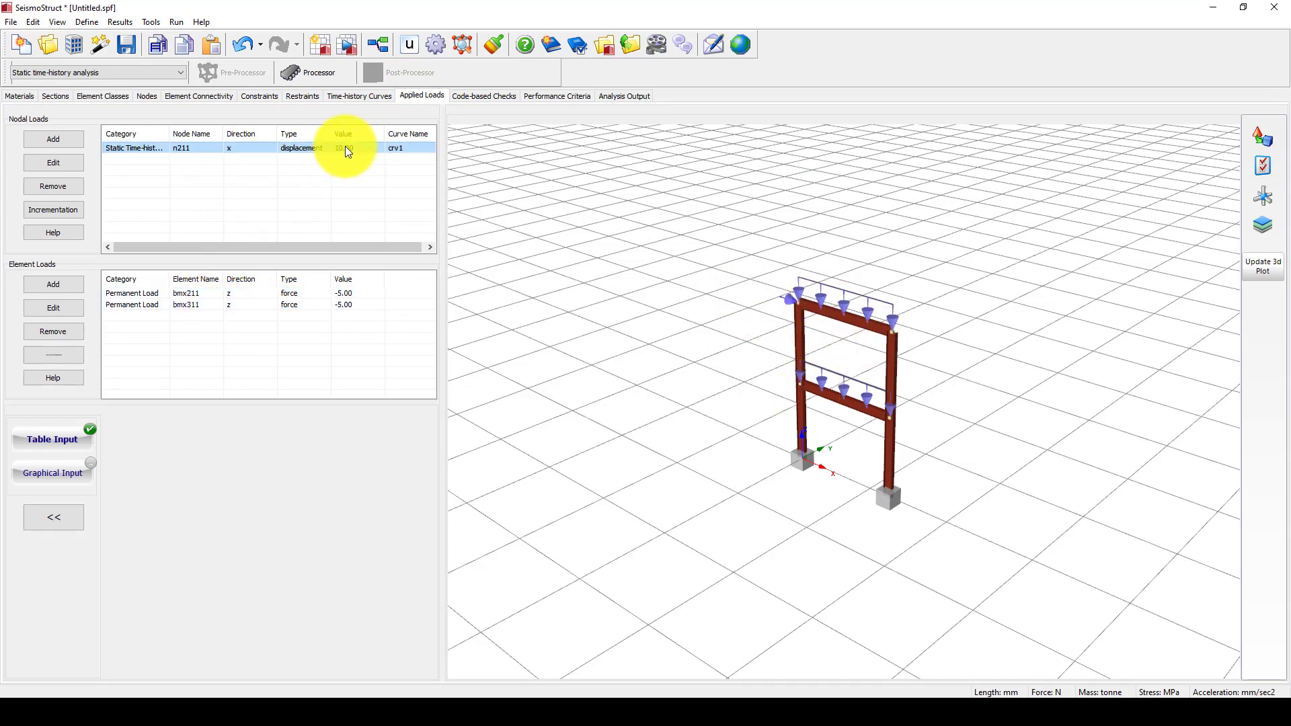
{"action": "left_click_drag", "start_coordinate": [639, 220], "coordinate": [512, 170]}
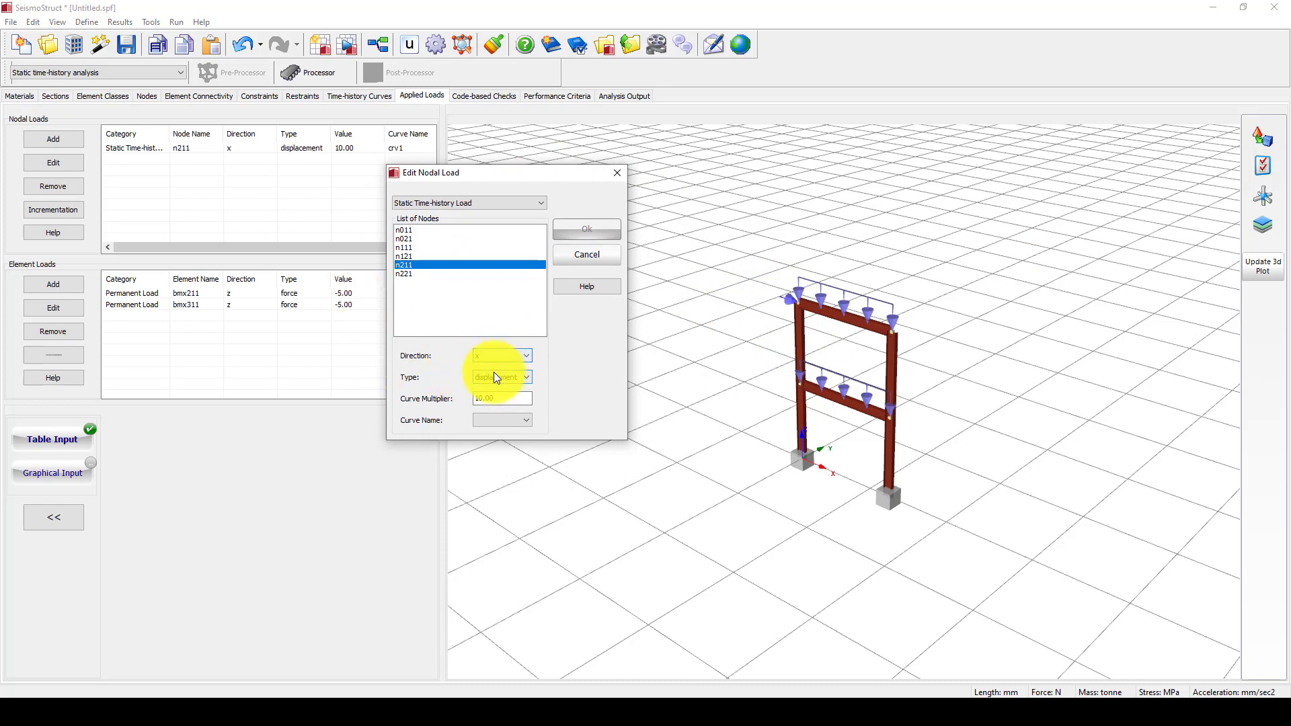
{"action": "double_click", "coordinate": [503, 395]}
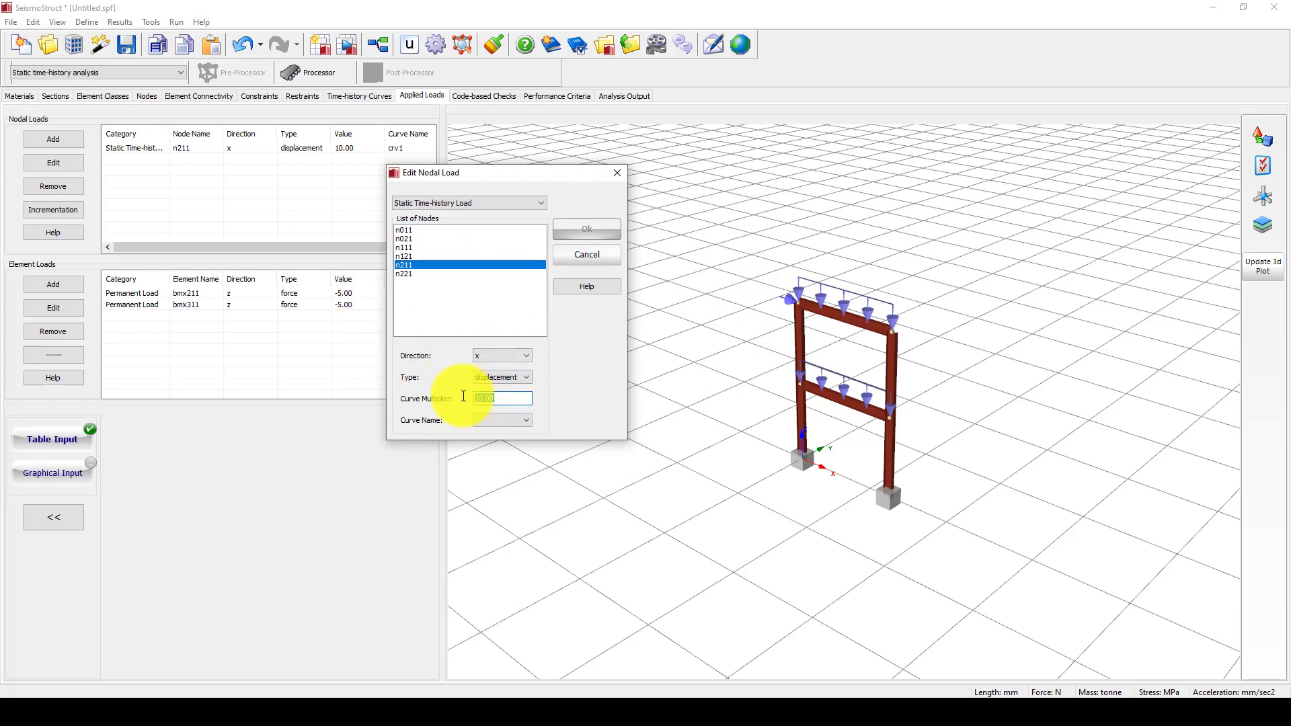
{"action": "type", "text": "2"}
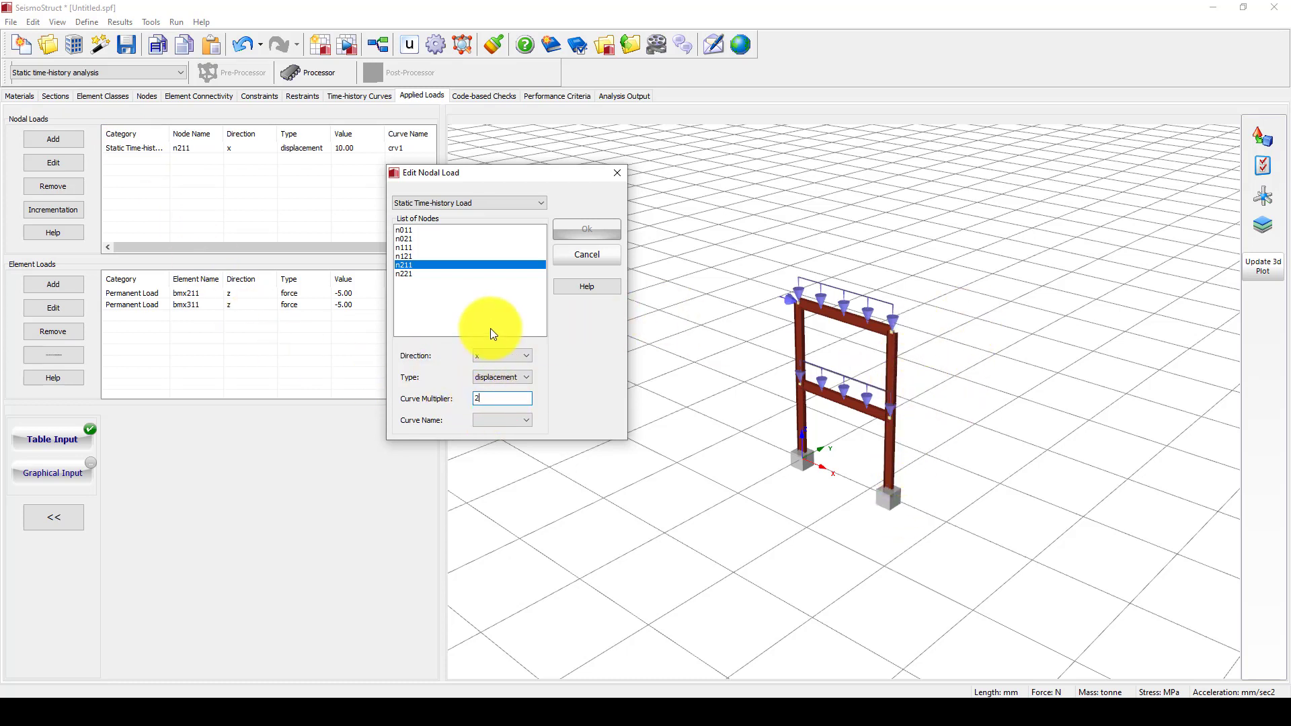
{"action": "left_click", "coordinate": [479, 420]}
{"action": "left_click", "coordinate": [482, 433]}
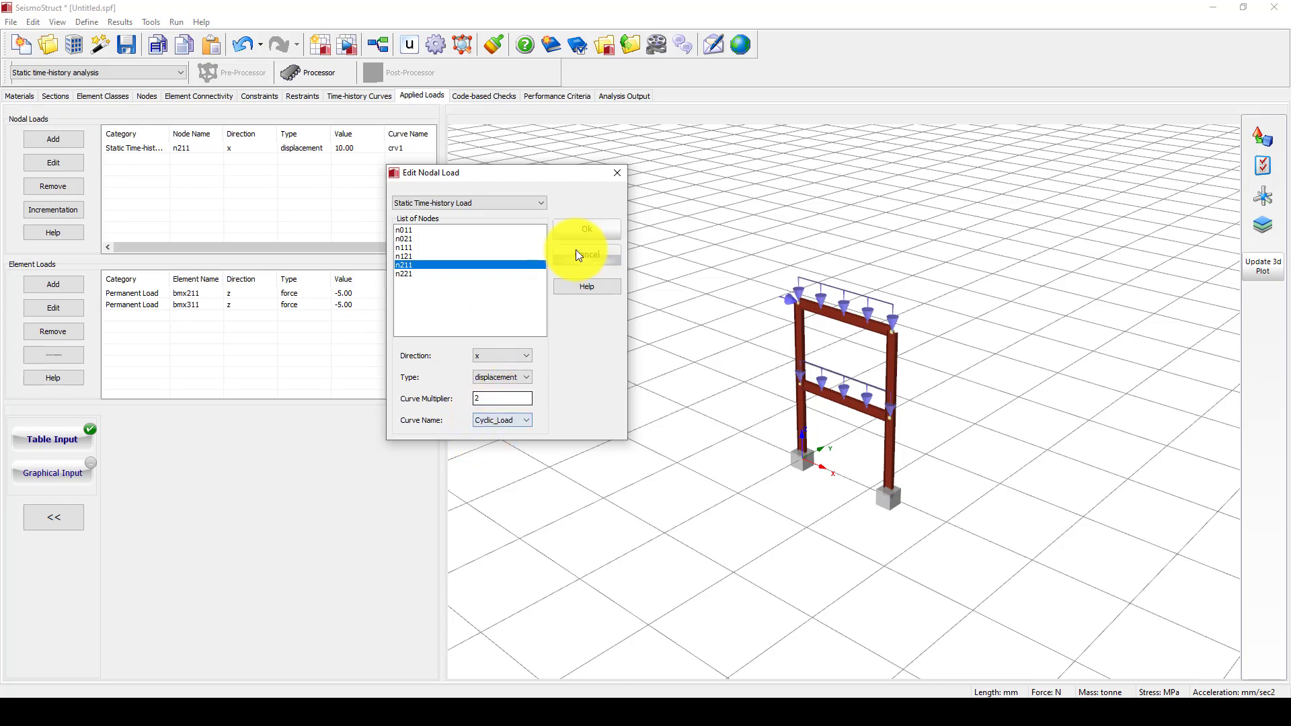
{"action": "left_click", "coordinate": [584, 229]}
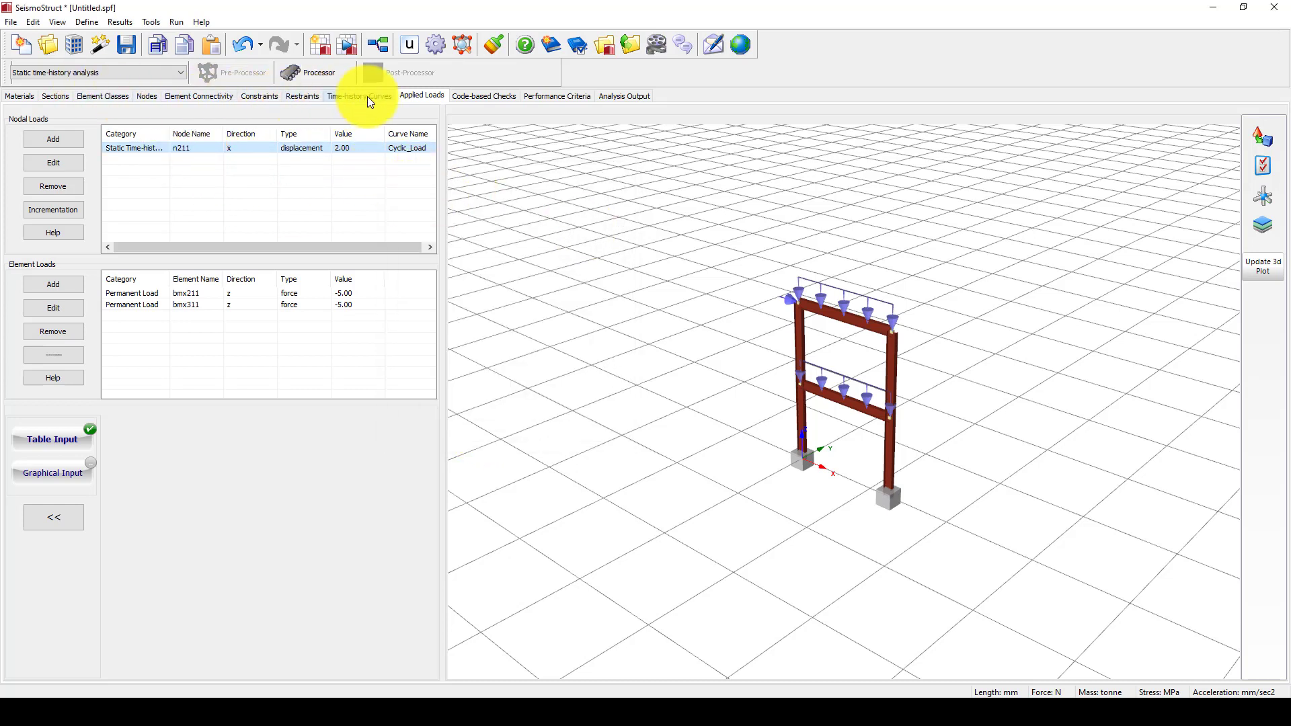
- Change the material mat to the Menegotto-Pinto steel model stl_mp, keeping its default parameters
{"action": "left_click", "coordinate": [27, 96]}
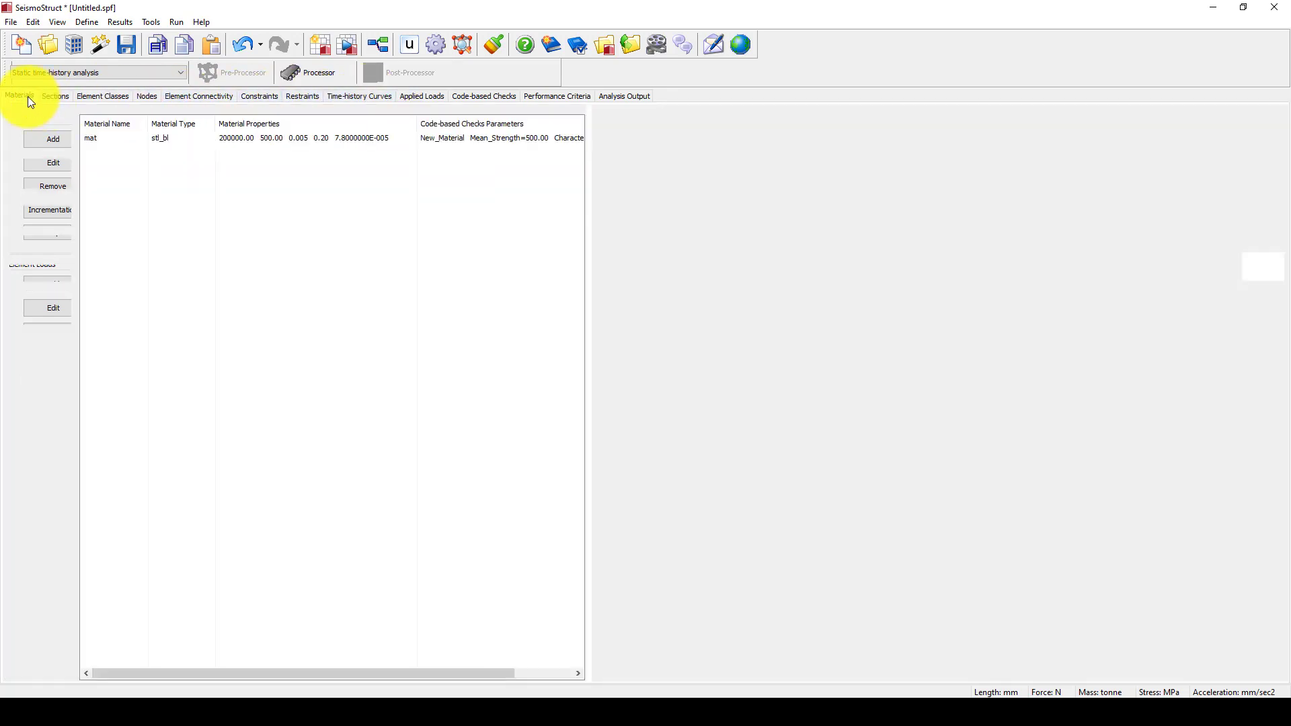
{"action": "double_click", "coordinate": [159, 139]}
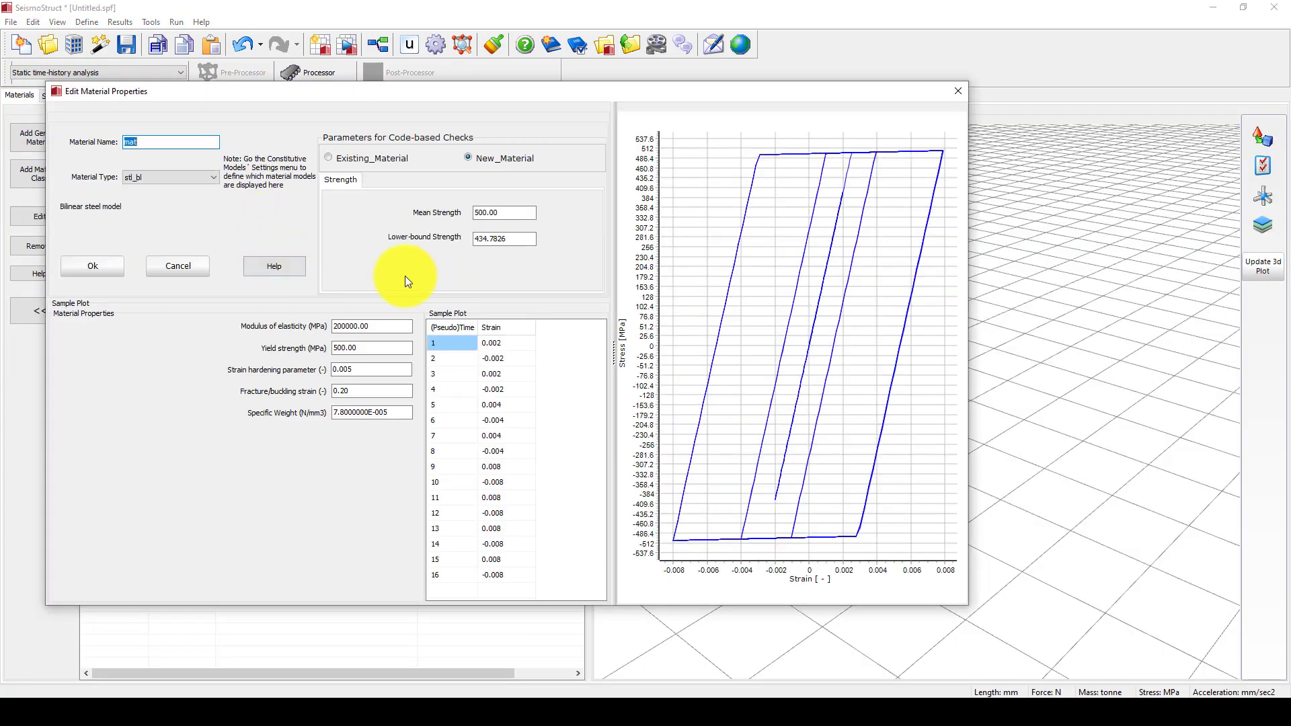
{"action": "left_click_drag", "start_coordinate": [358, 99], "coordinate": [440, 128]}
{"action": "left_click", "coordinate": [257, 210]}
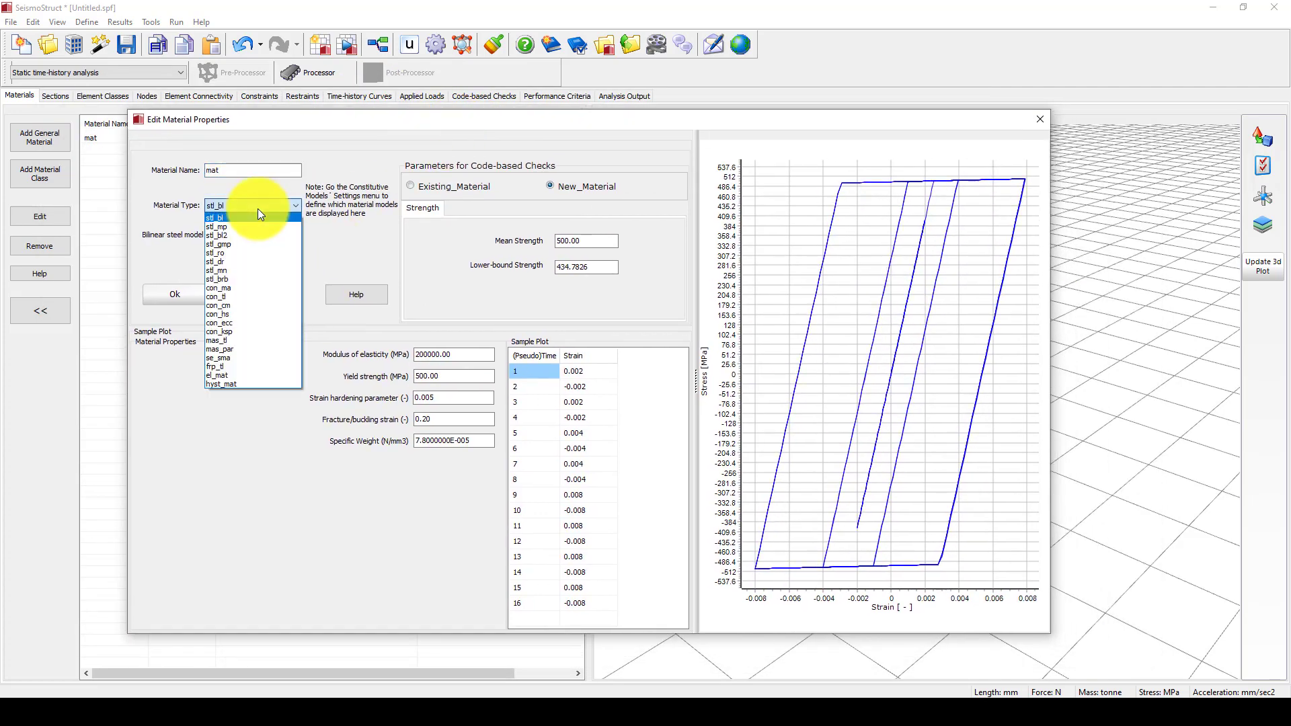
{"action": "left_click", "coordinate": [244, 225]}
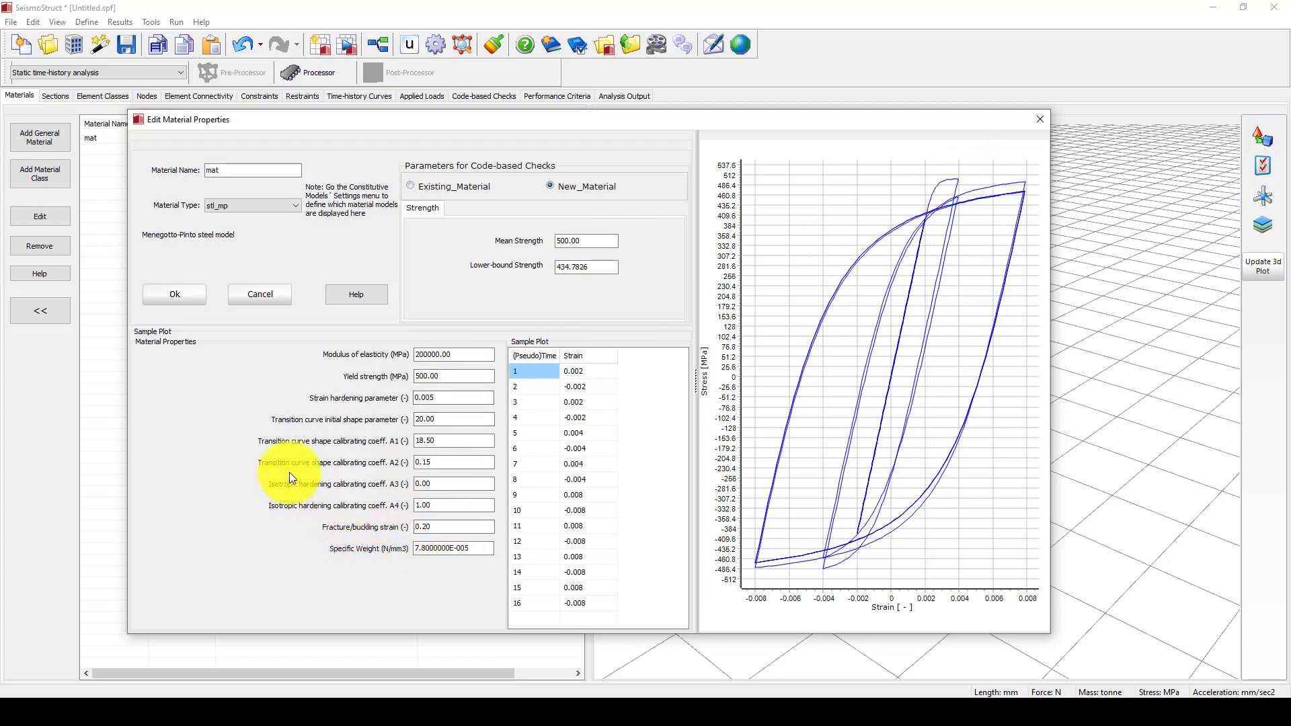
{"action": "double_click", "coordinate": [441, 526]}
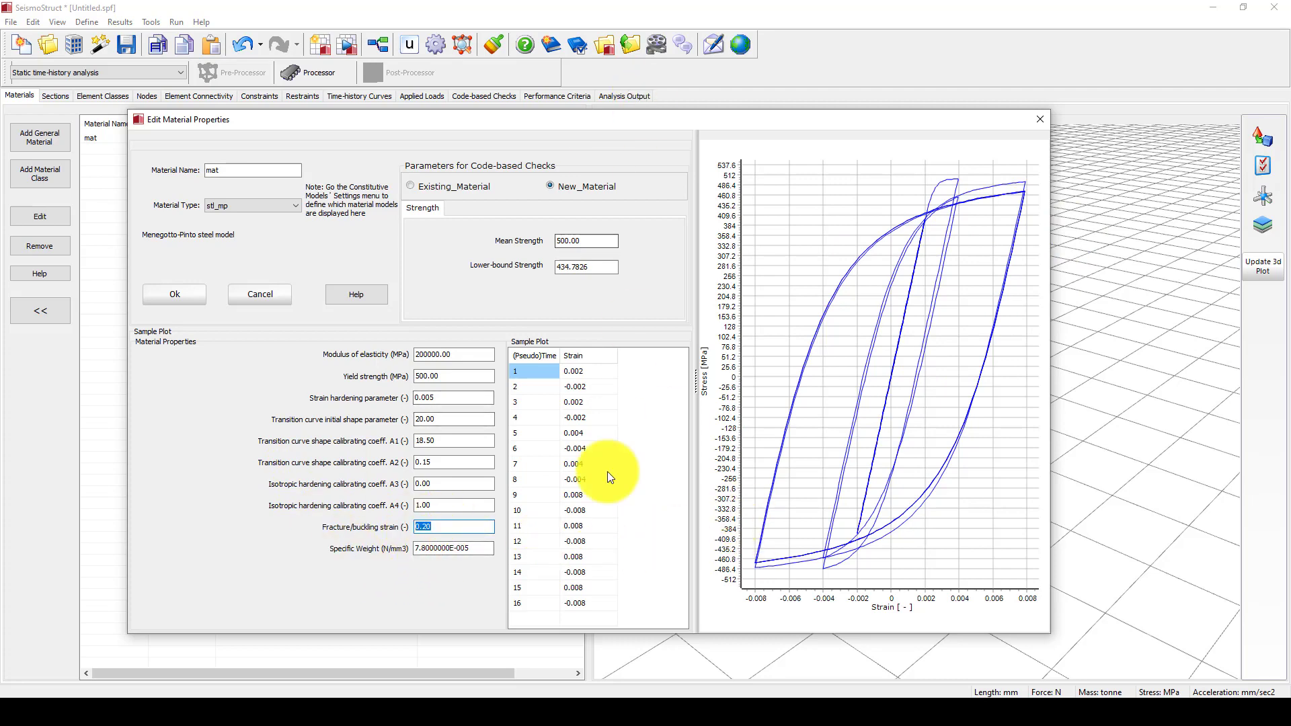
{"action": "left_click", "coordinate": [188, 297]}
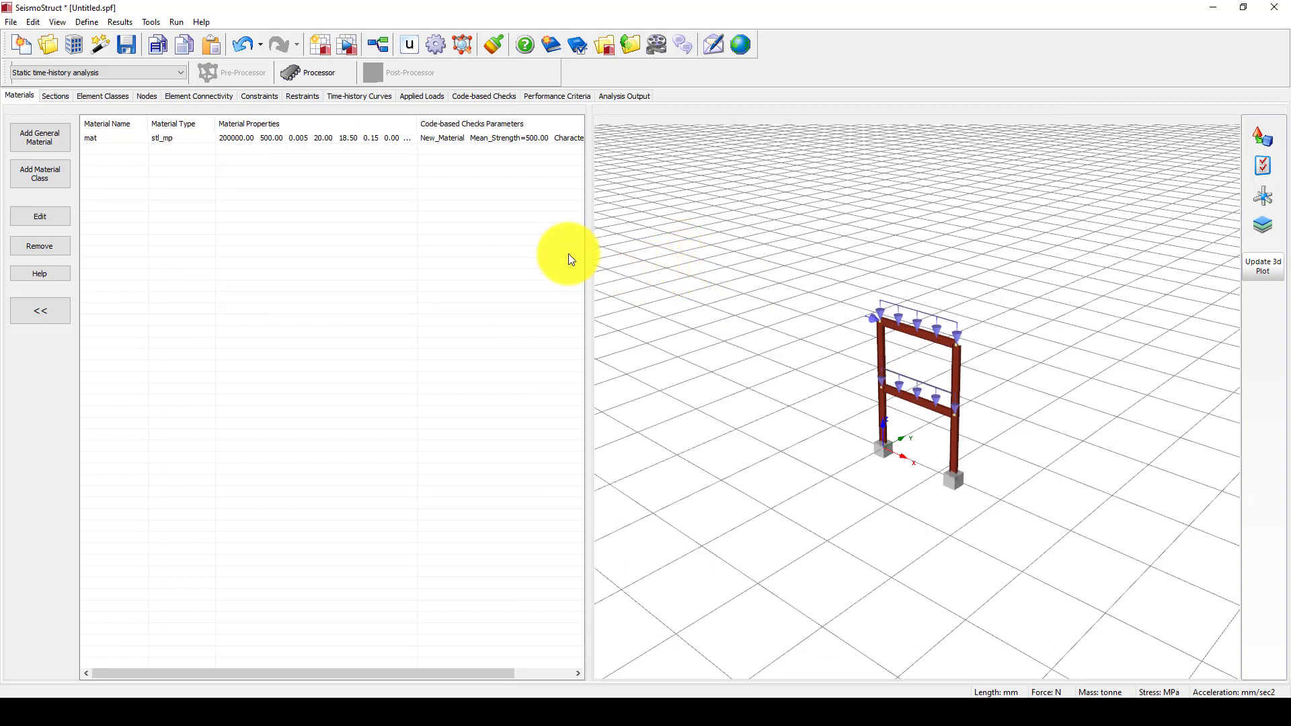
{"action": "left_click", "coordinate": [914, 442]}
{"action": "scroll", "coordinate": [914, 441], "scroll_direction": "up", "scroll_amount": 2}
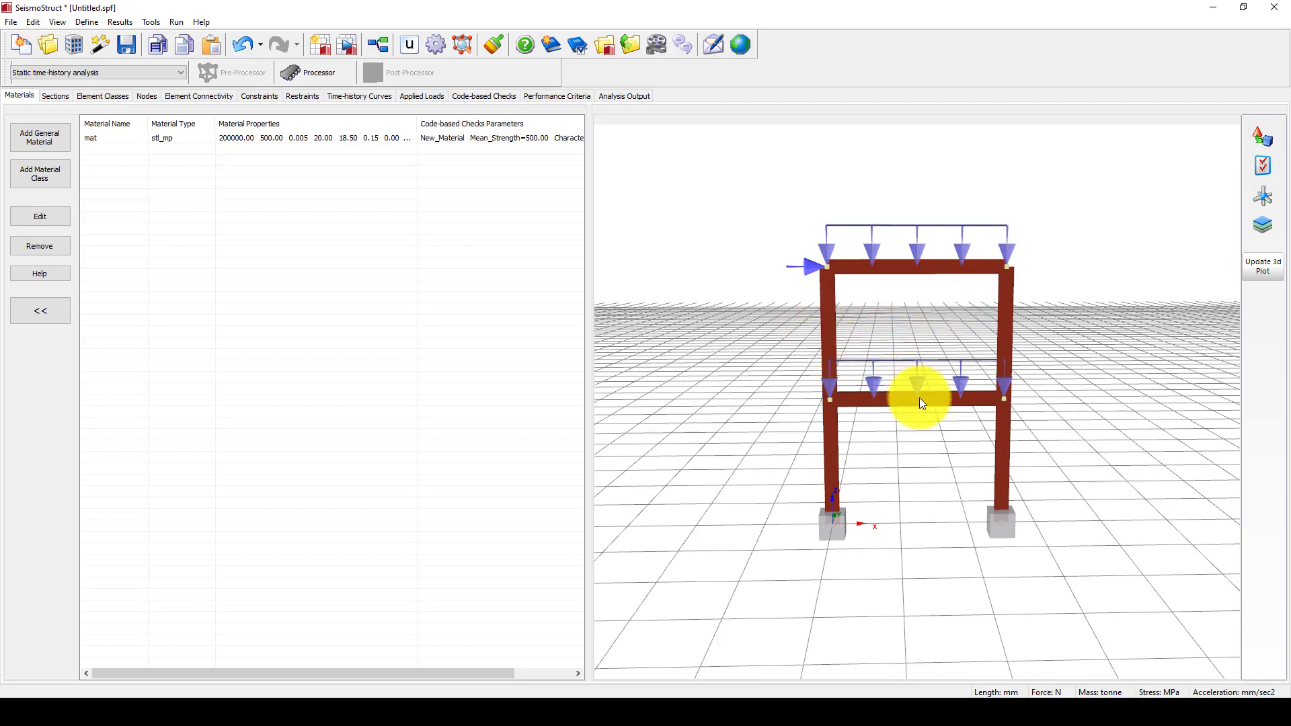
{"action": "left_click_drag", "start_coordinate": [931, 406], "coordinate": [902, 482]}
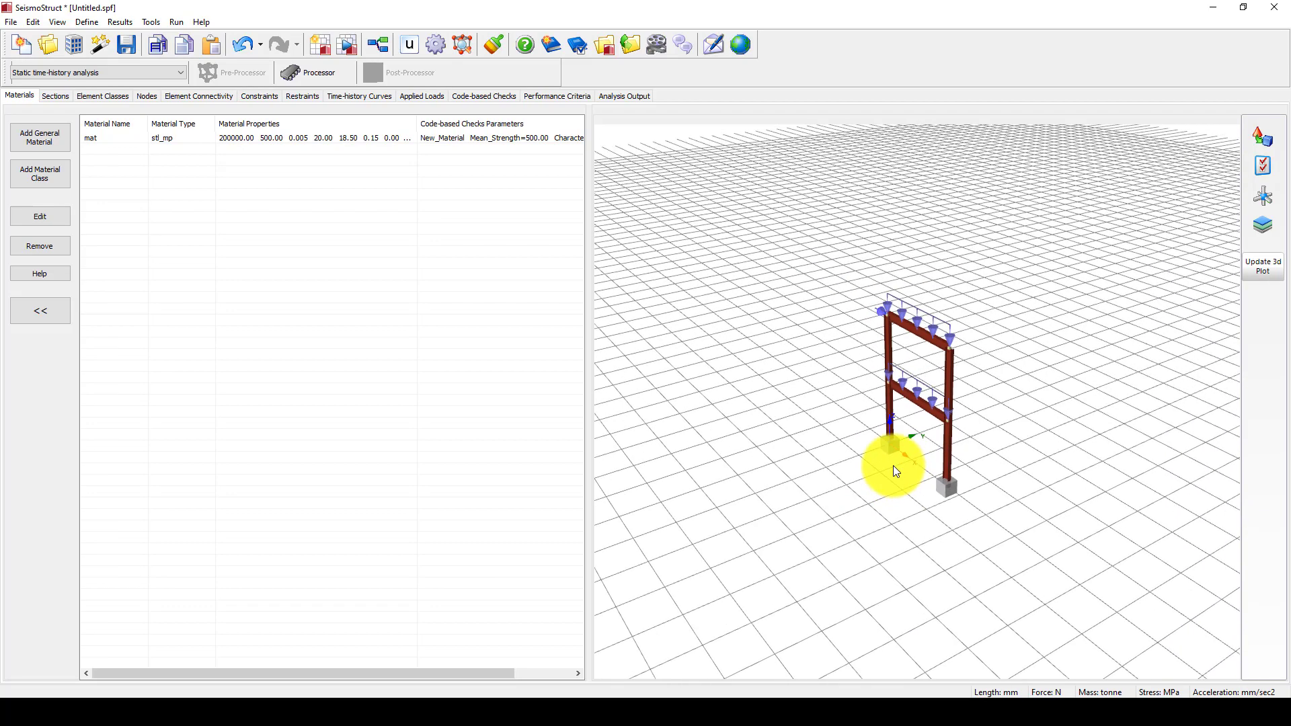
{"action": "scroll", "coordinate": [893, 465], "scroll_direction": "up", "scroll_amount": 5}
{"action": "scroll", "coordinate": [906, 459], "scroll_direction": "down", "scroll_amount": 3}
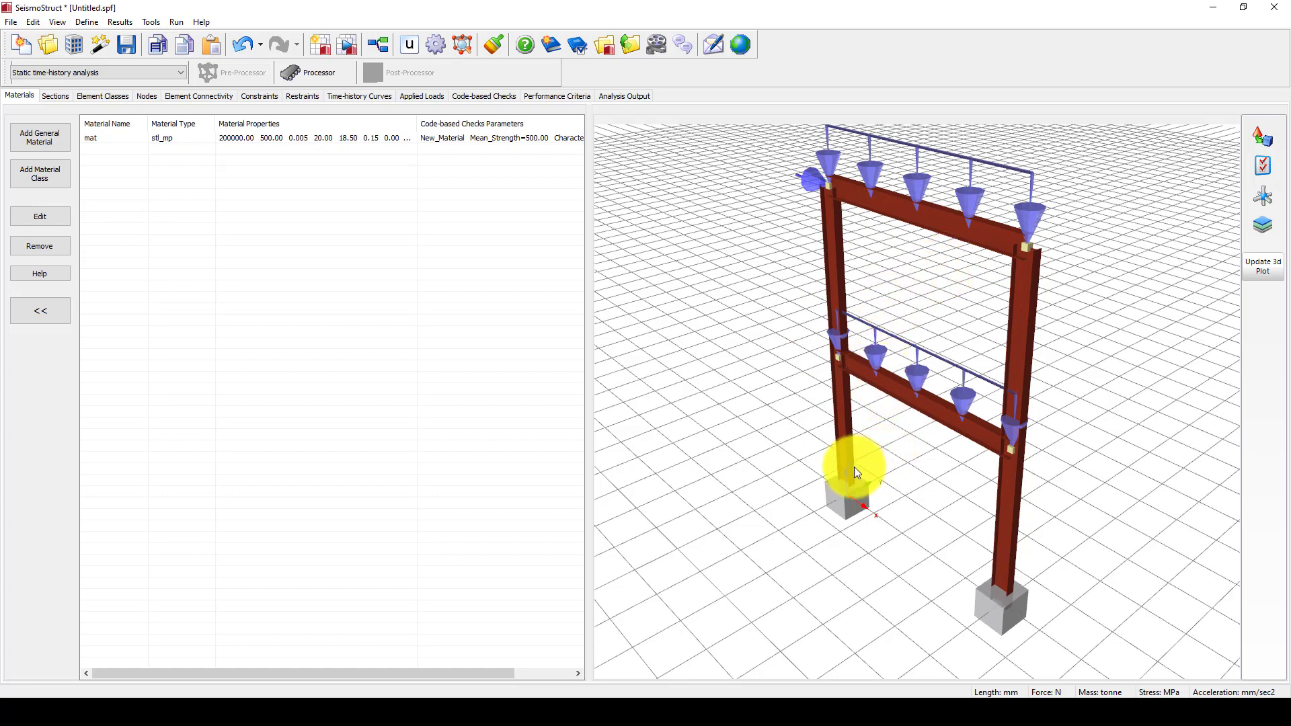
{"action": "scroll", "coordinate": [919, 375], "scroll_direction": "down", "scroll_amount": 2}
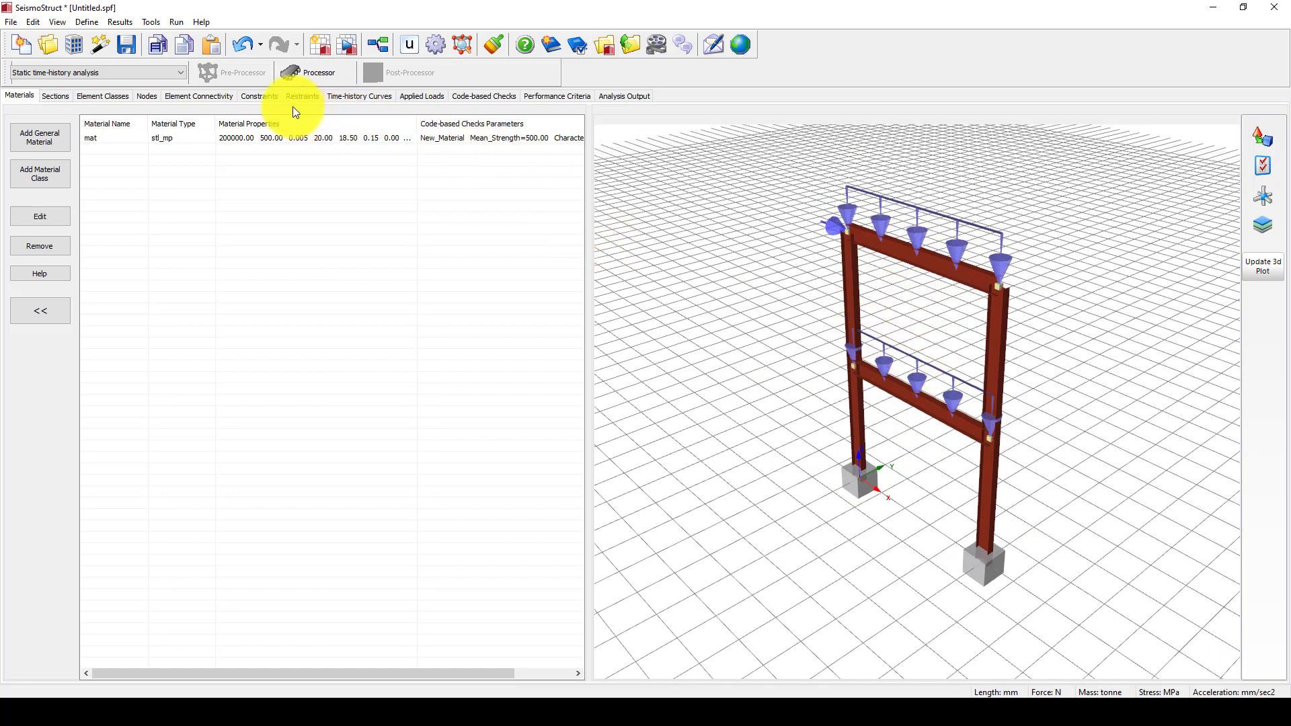
- Run the static time-history analysis, saving the project as SteelFrame in the Pushover And Ad-Pushover folder
{"action": "left_click", "coordinate": [293, 72]}
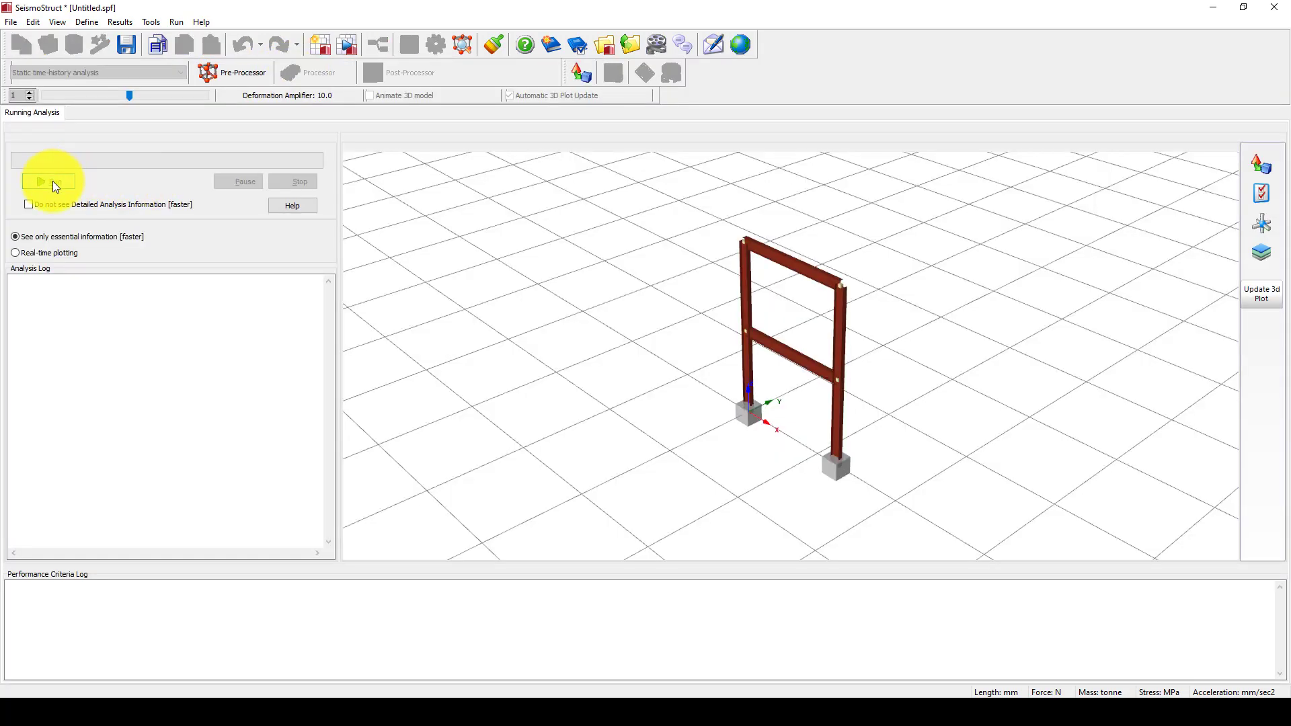
{"action": "left_click", "coordinate": [52, 180]}
{"action": "left_click", "coordinate": [670, 382]}
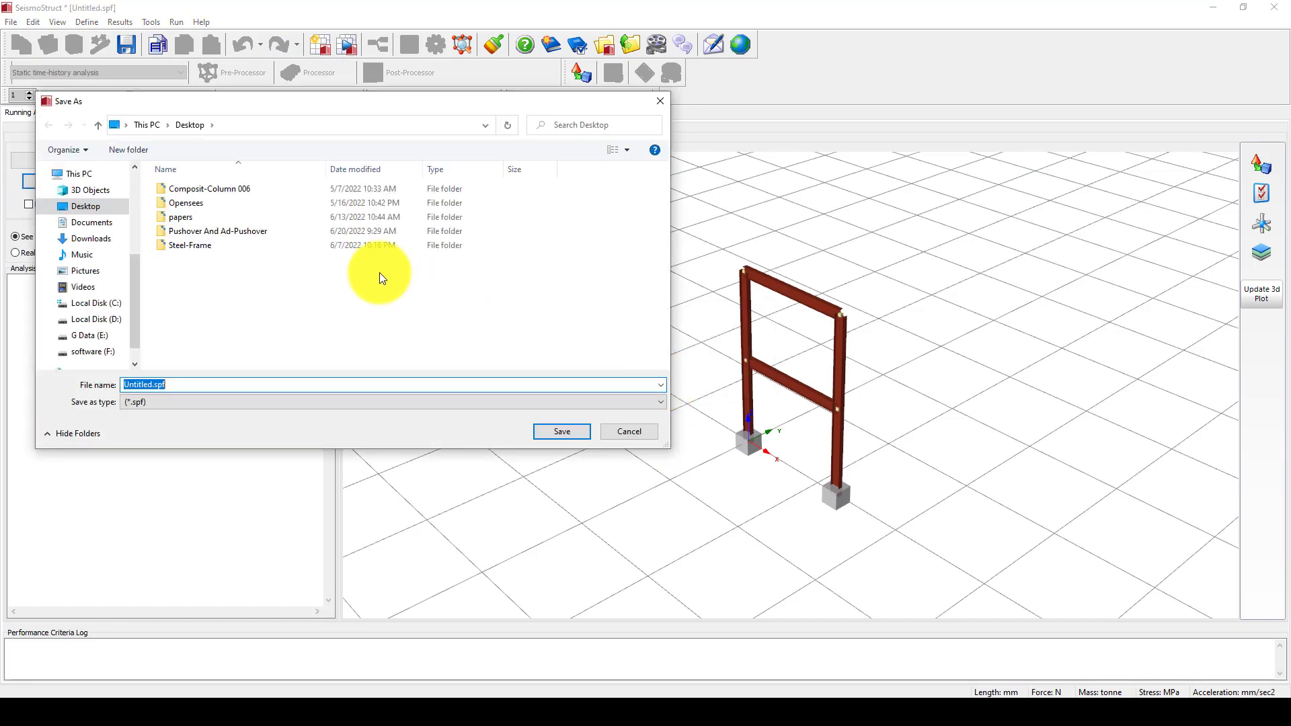
{"action": "double_click", "coordinate": [224, 232]}
{"action": "double_click", "coordinate": [188, 384]}
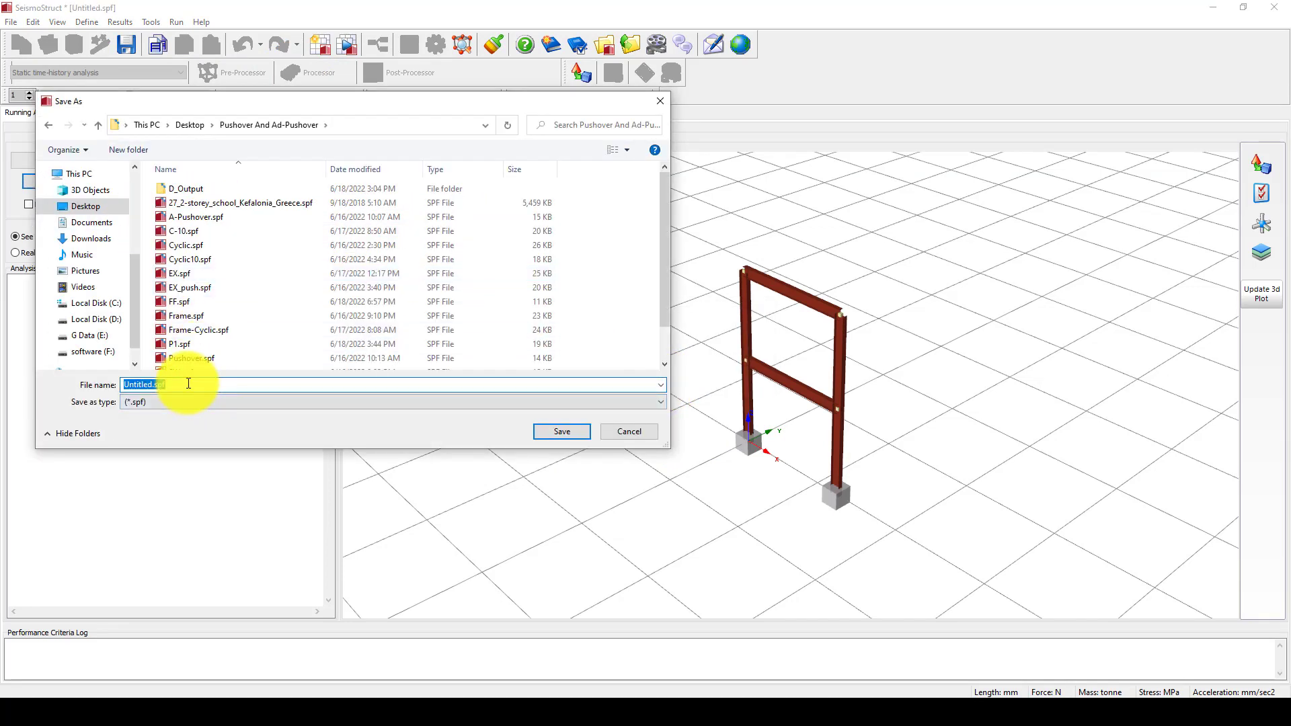
{"action": "type", "text": "St"}
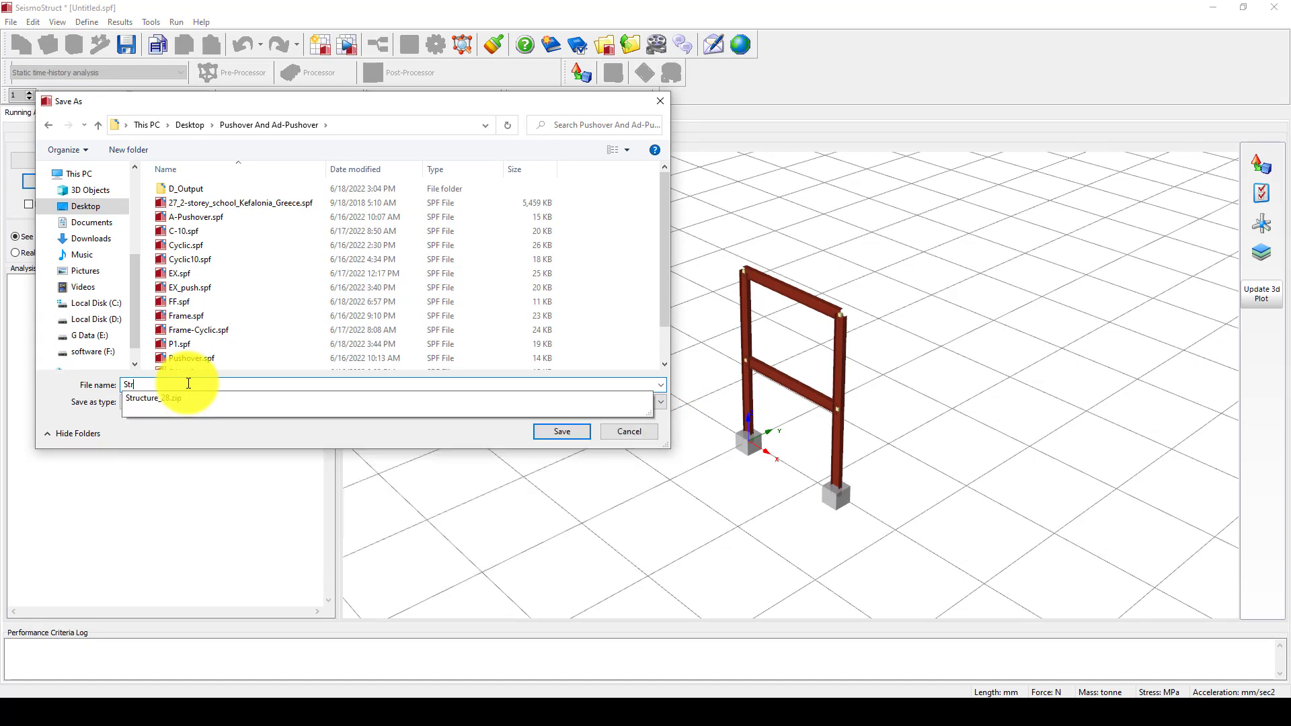
{"action": "type", "text": "r"}
{"action": "key", "text": "BackSpace"}
{"action": "type", "text": "eelFrame"}
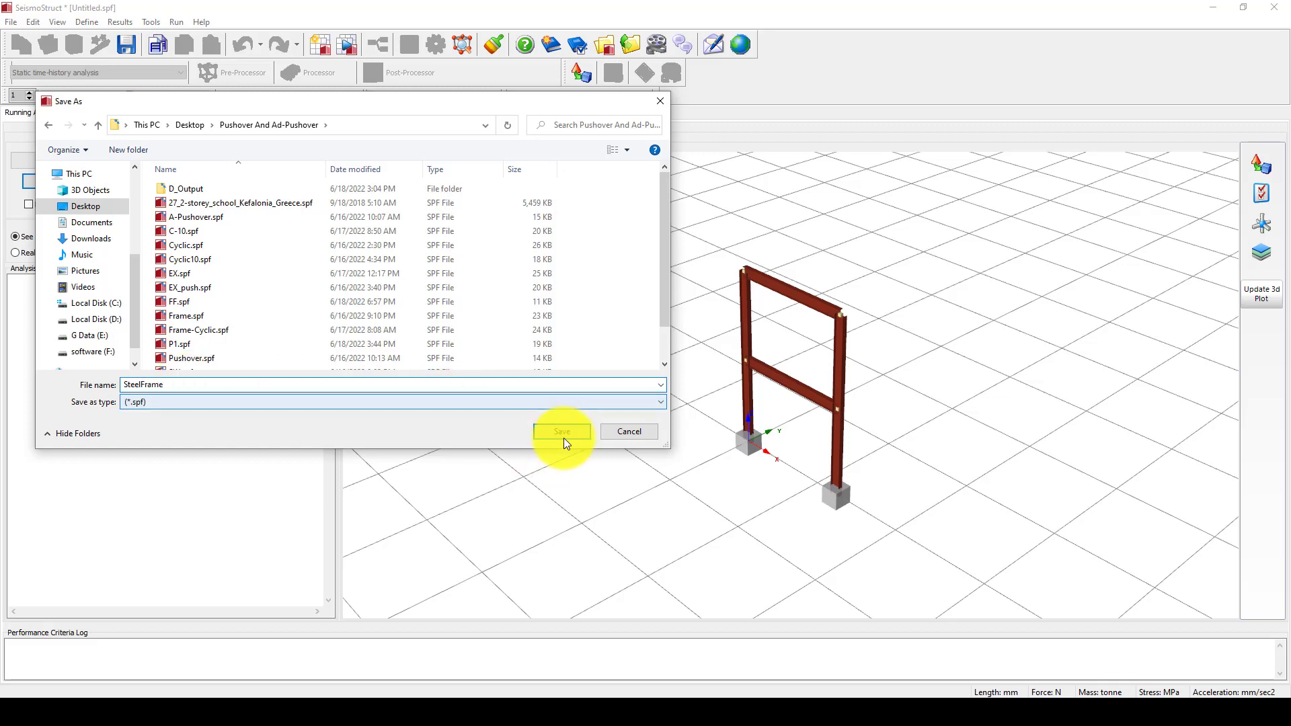
{"action": "left_click", "coordinate": [564, 437]}
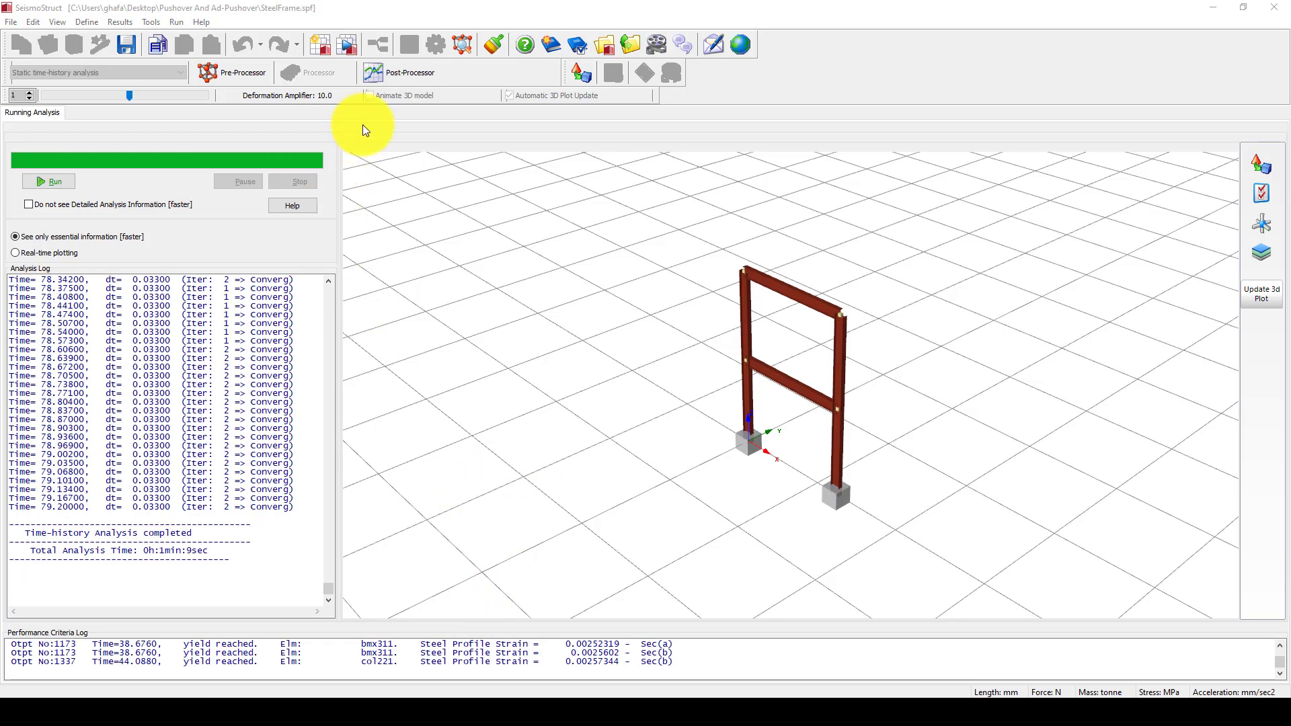
- Open the analysis results and examine the frame's deformed shape at several output steps around time 58
{"action": "left_click", "coordinate": [399, 73]}
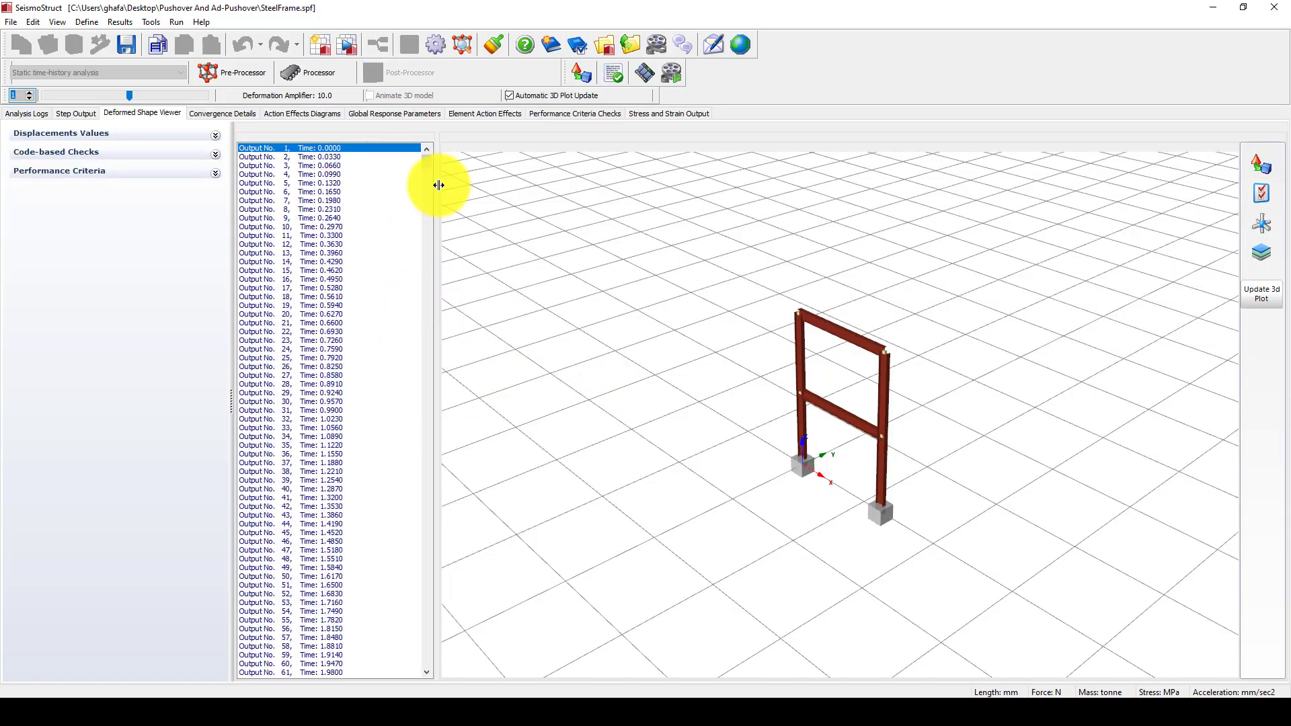
{"action": "left_click_drag", "start_coordinate": [427, 199], "coordinate": [333, 485]}
{"action": "left_click", "coordinate": [296, 438]}
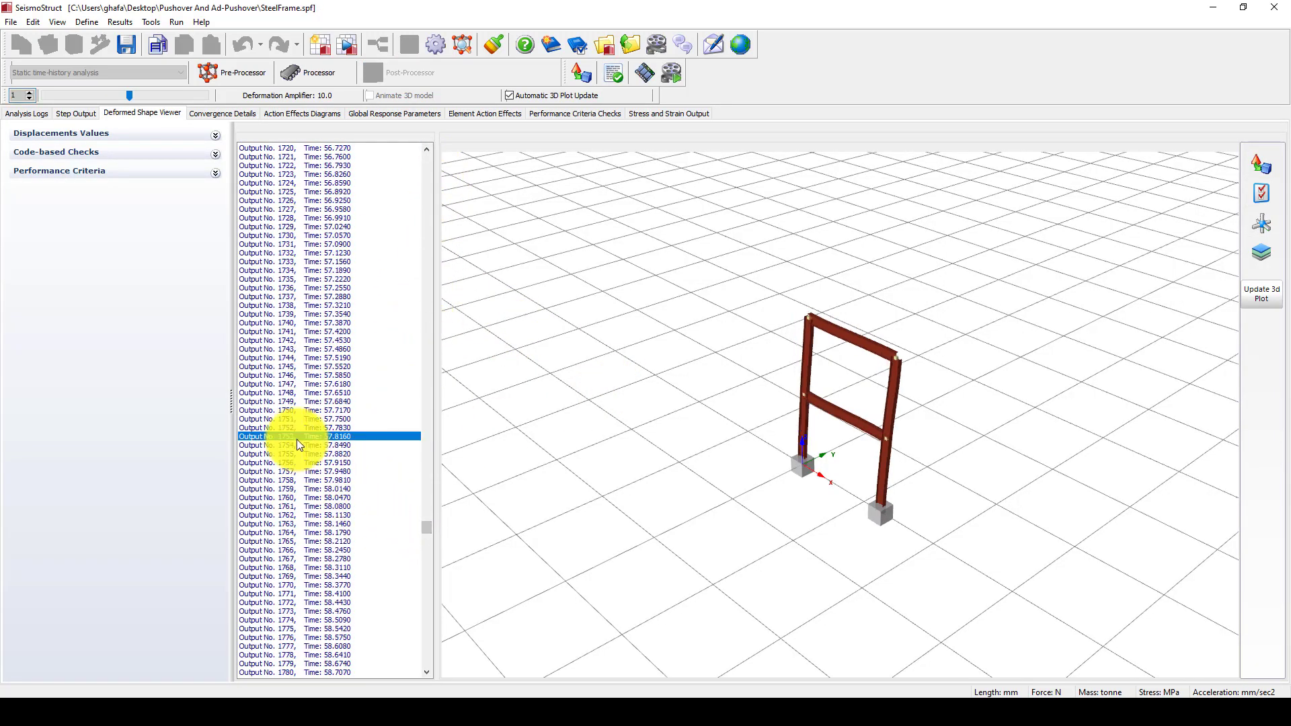
{"action": "left_click", "coordinate": [293, 394]}
{"action": "left_click", "coordinate": [269, 507]}
{"action": "left_click", "coordinate": [278, 369]}
{"action": "left_click", "coordinate": [253, 538]}
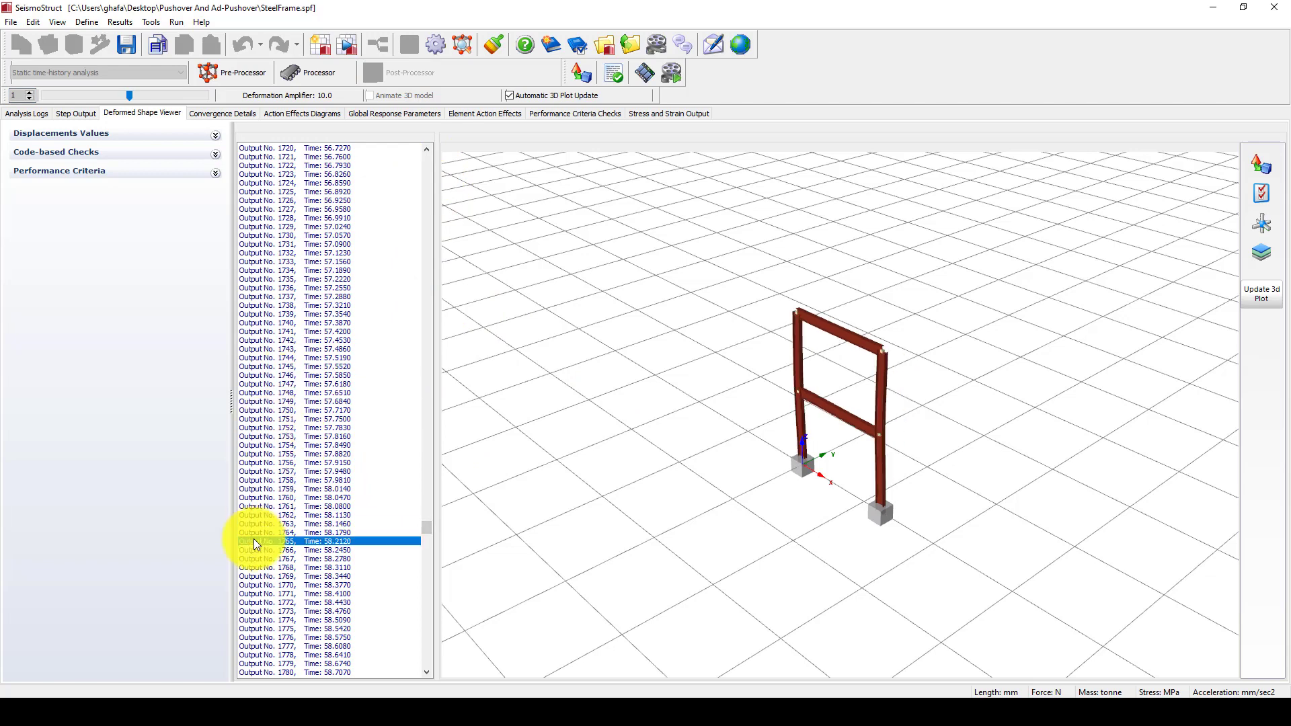
{"action": "left_click", "coordinate": [255, 498]}
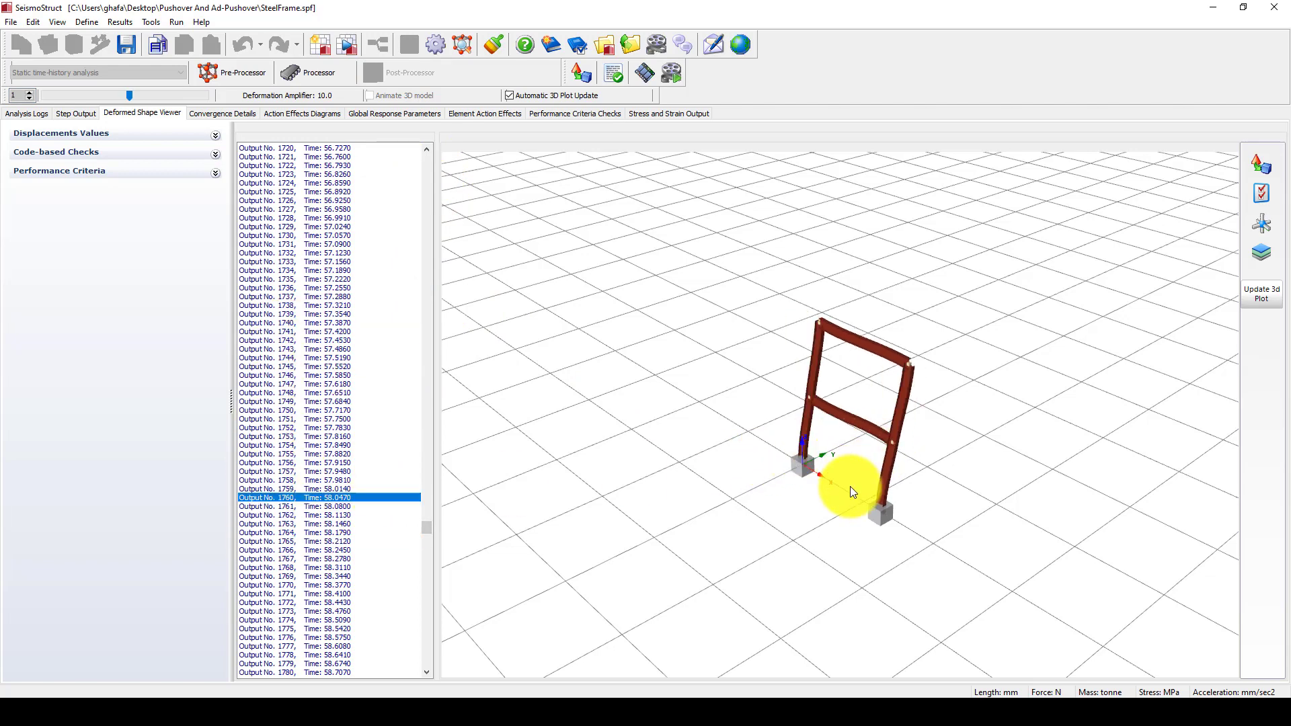
{"action": "scroll", "coordinate": [863, 473], "scroll_direction": "up", "scroll_amount": 8}
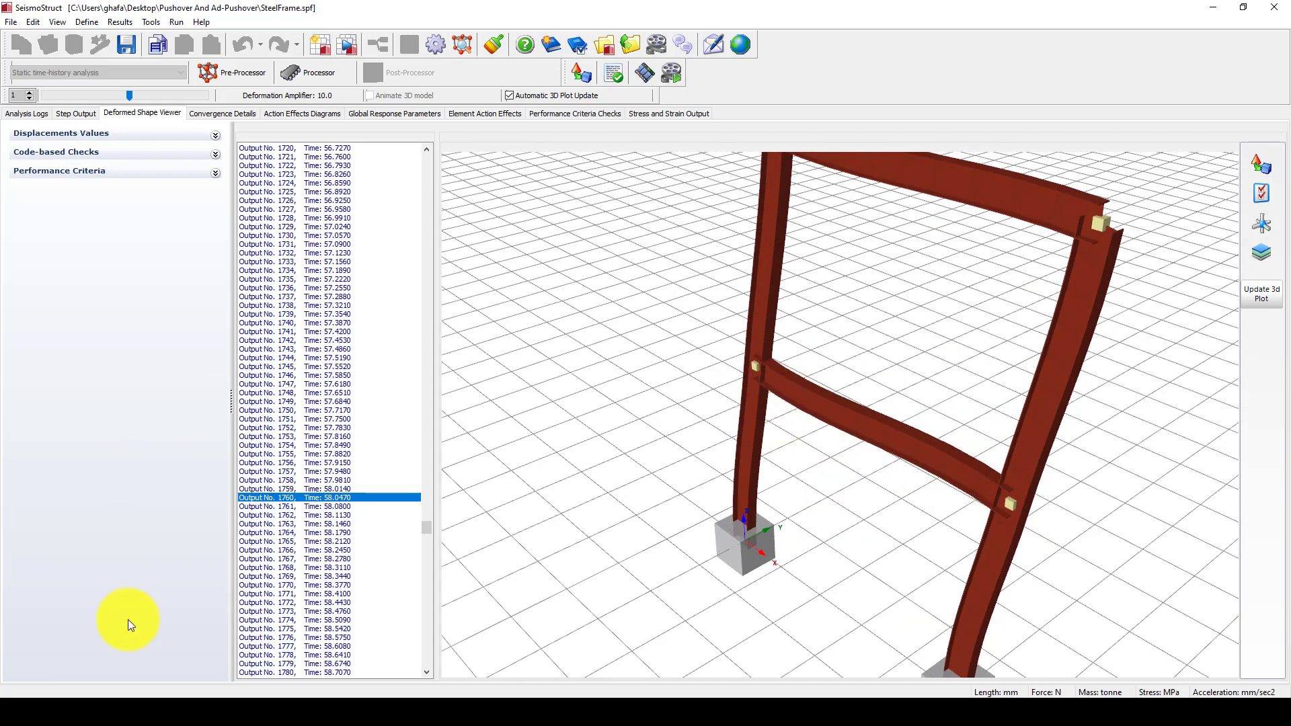
{"action": "left_click", "coordinate": [268, 612]}
{"action": "left_click", "coordinate": [276, 462]}
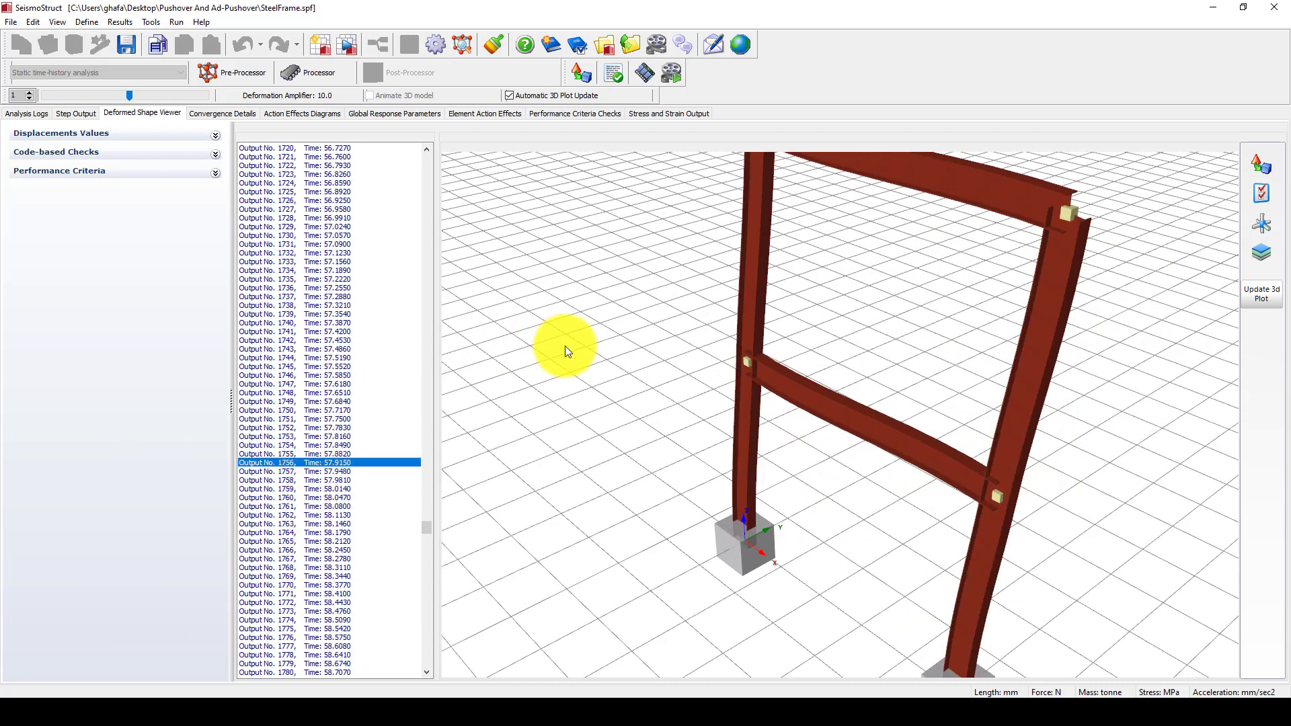
- Plot the x-displacement of node n211 and the total x-axis support force over time
{"action": "left_click", "coordinate": [399, 113]}
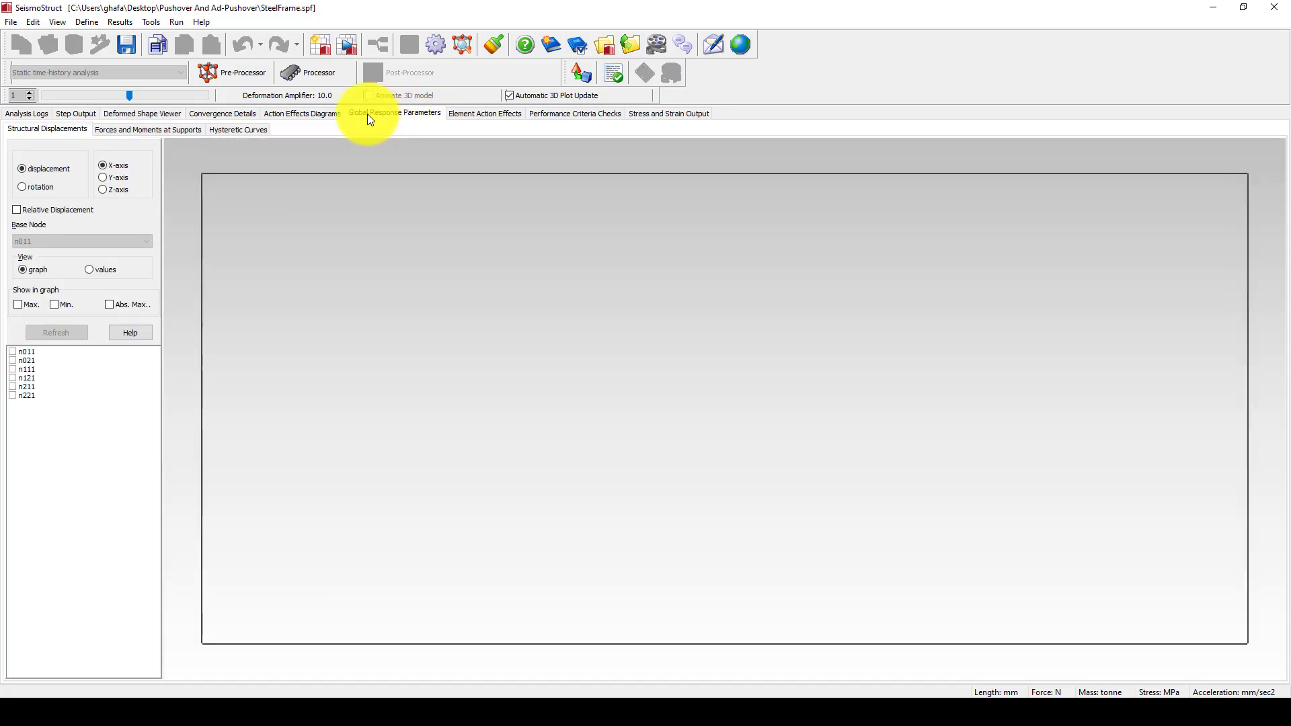
{"action": "left_click", "coordinate": [236, 129]}
{"action": "left_click", "coordinate": [68, 132]}
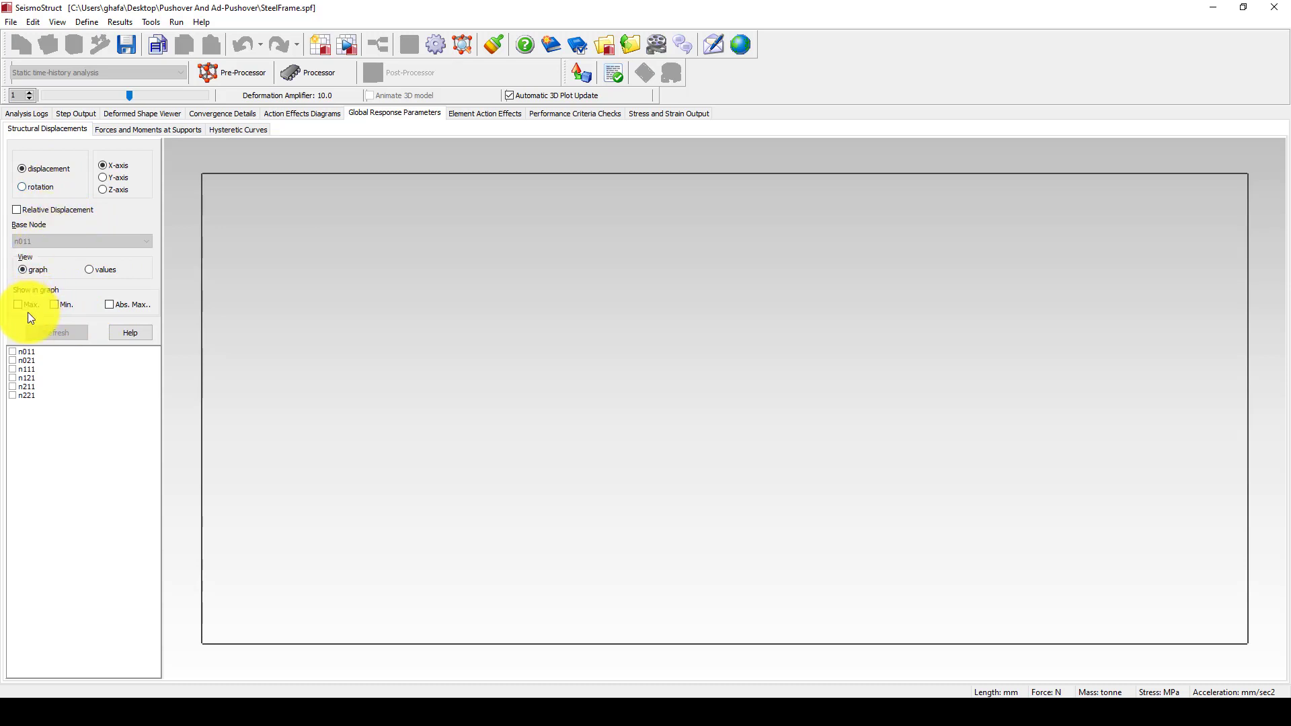
{"action": "left_click", "coordinate": [12, 387]}
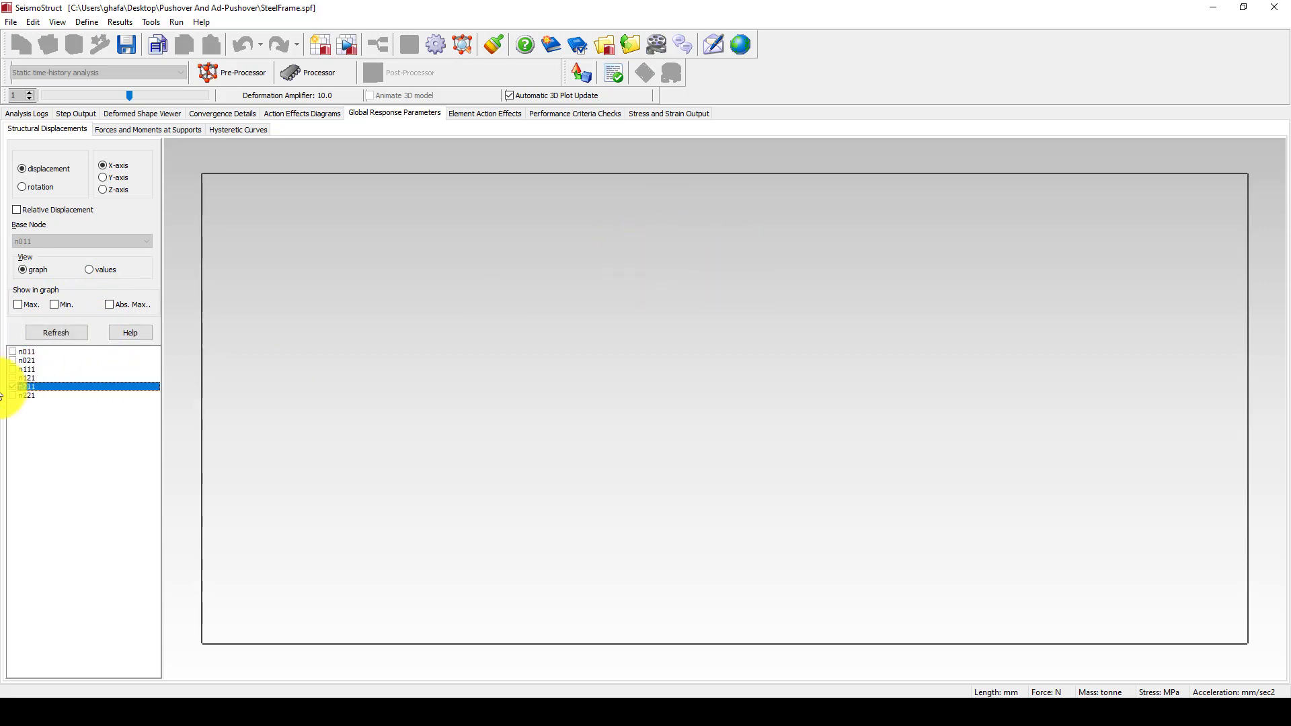
{"action": "left_click", "coordinate": [58, 333]}
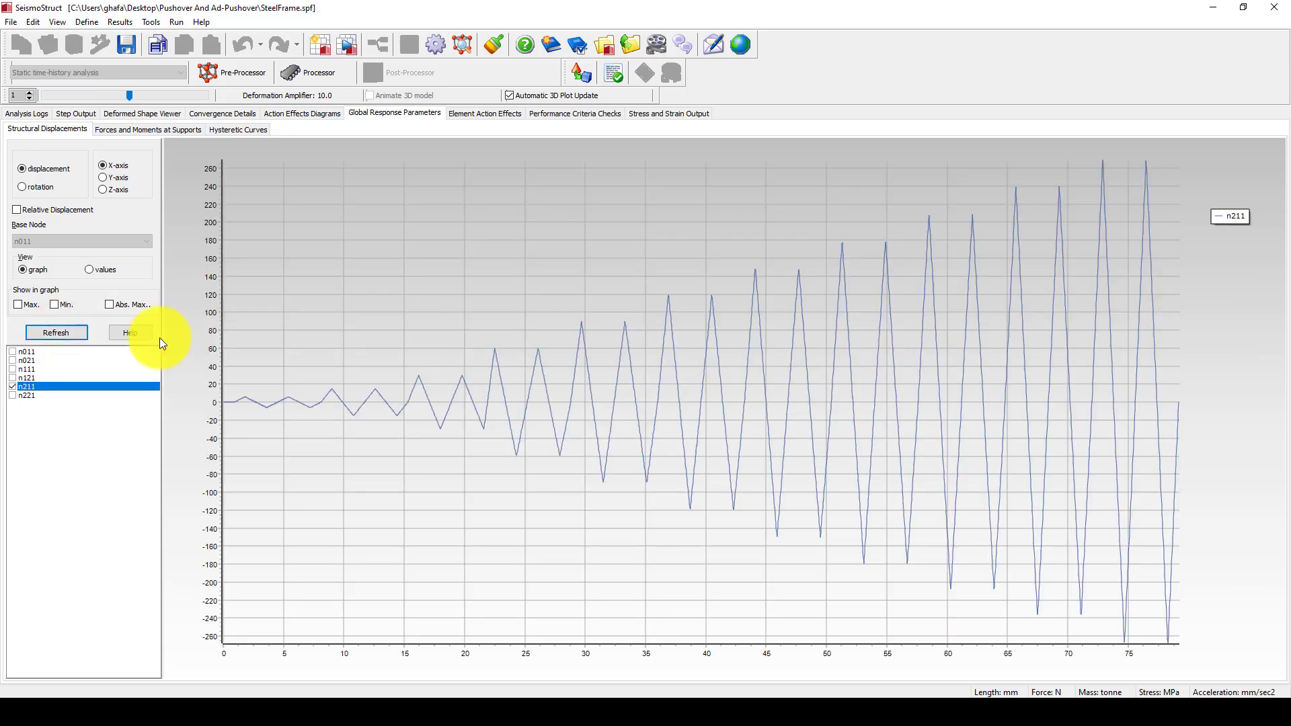
{"action": "left_click", "coordinate": [118, 131]}
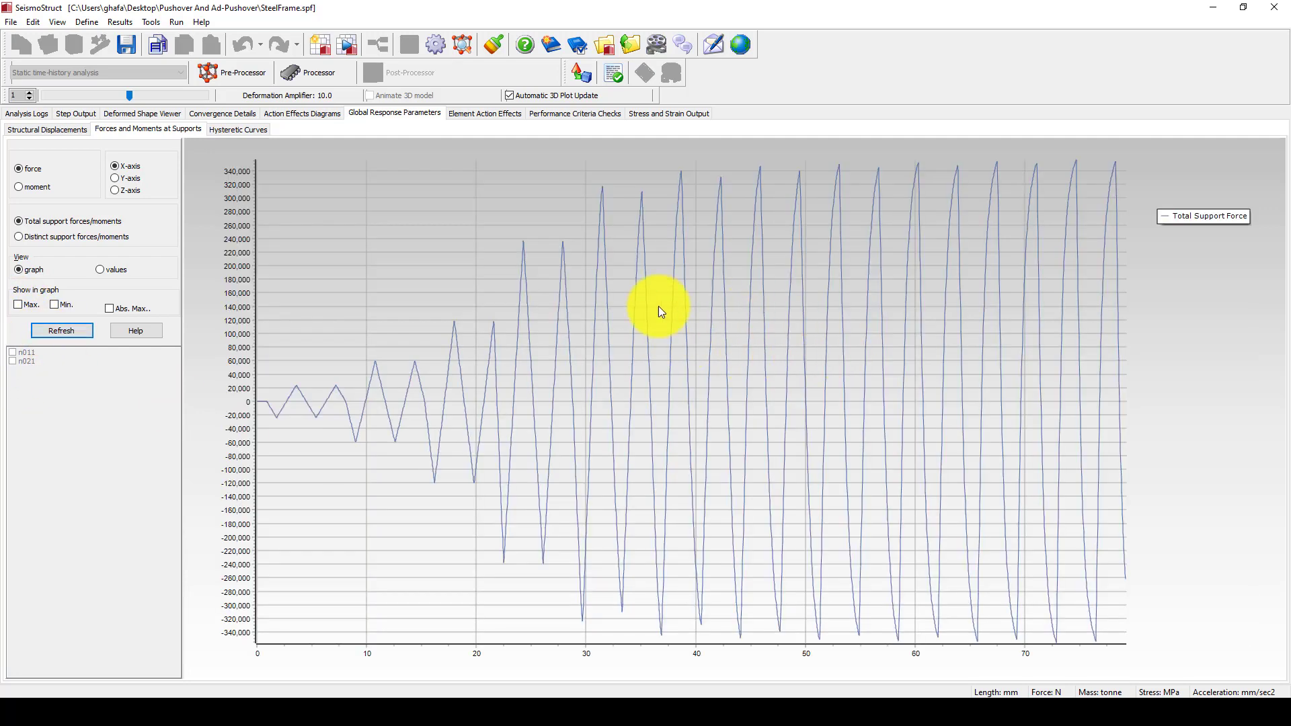
- Plot the hysteretic curve of node n211's x-displacement against the total base shear
{"action": "left_click", "coordinate": [241, 130]}
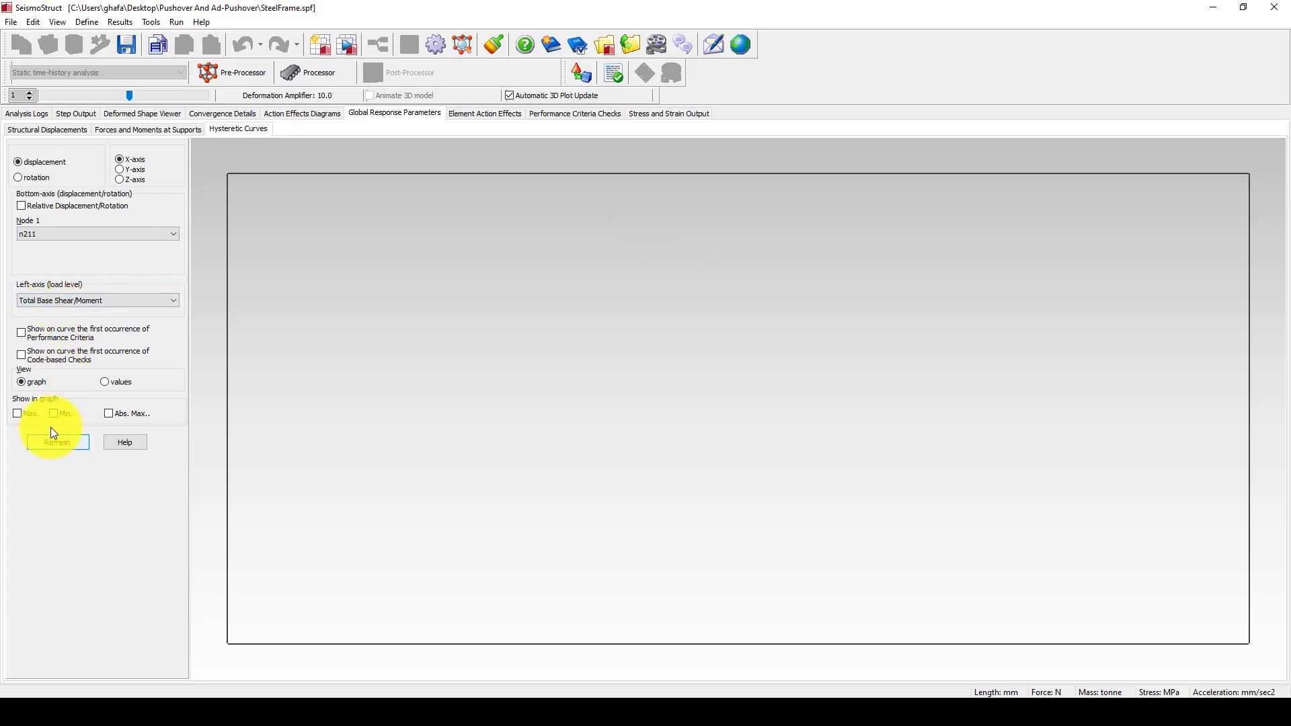
{"action": "left_click", "coordinate": [56, 445]}
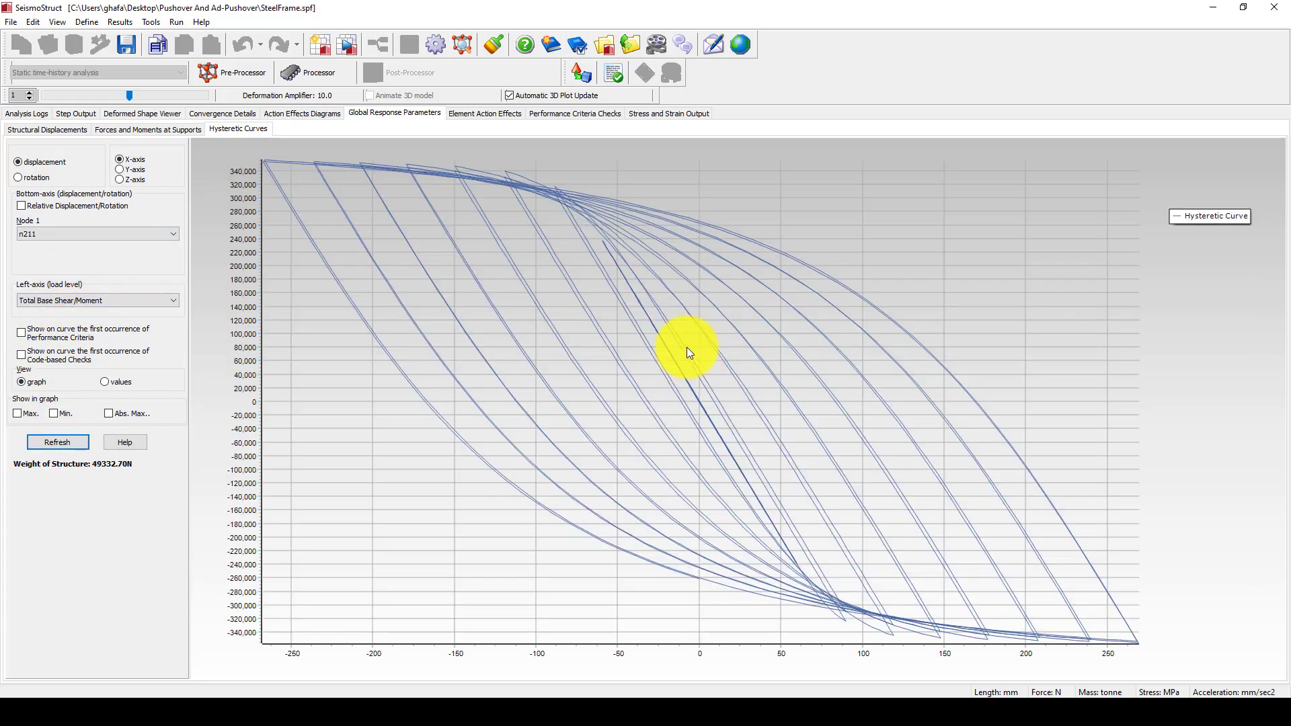
{"action": "scroll", "coordinate": [658, 321], "scroll_direction": "up", "scroll_amount": 1}
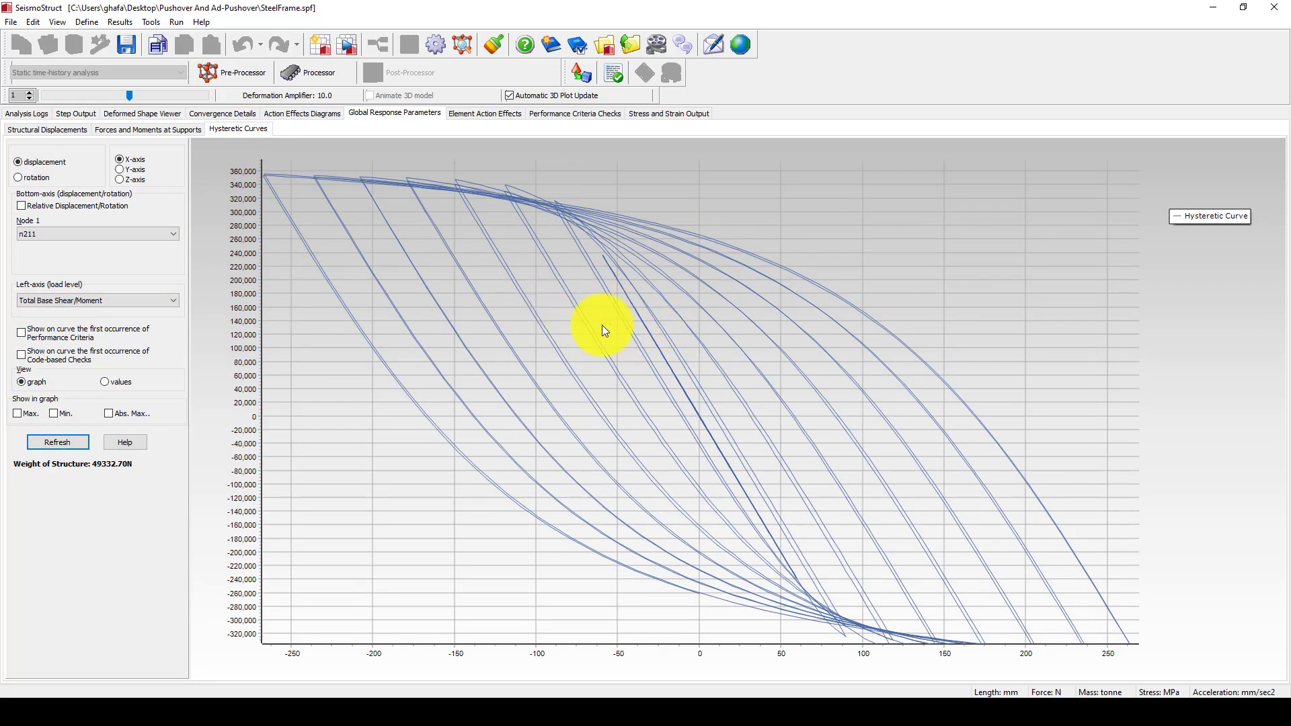
{"action": "scroll", "coordinate": [600, 324], "scroll_direction": "down", "scroll_amount": 1}
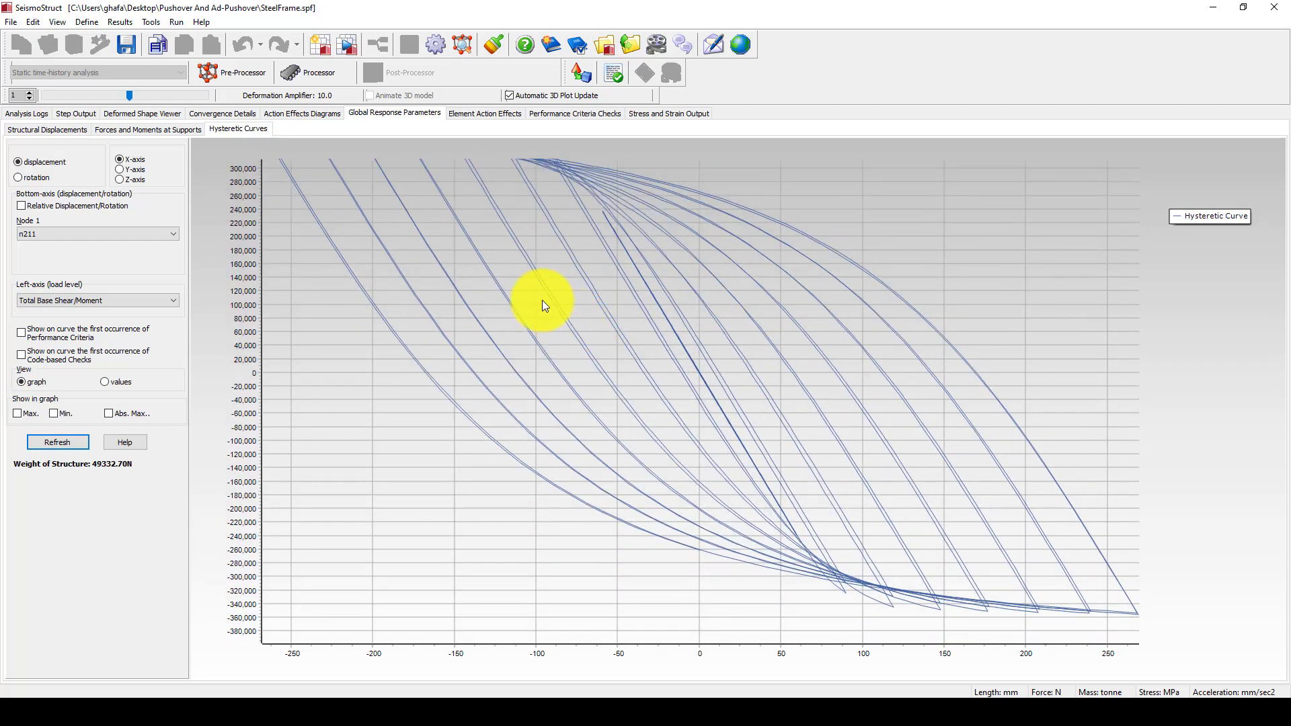
{"action": "scroll", "coordinate": [511, 274], "scroll_direction": "up", "scroll_amount": 2}
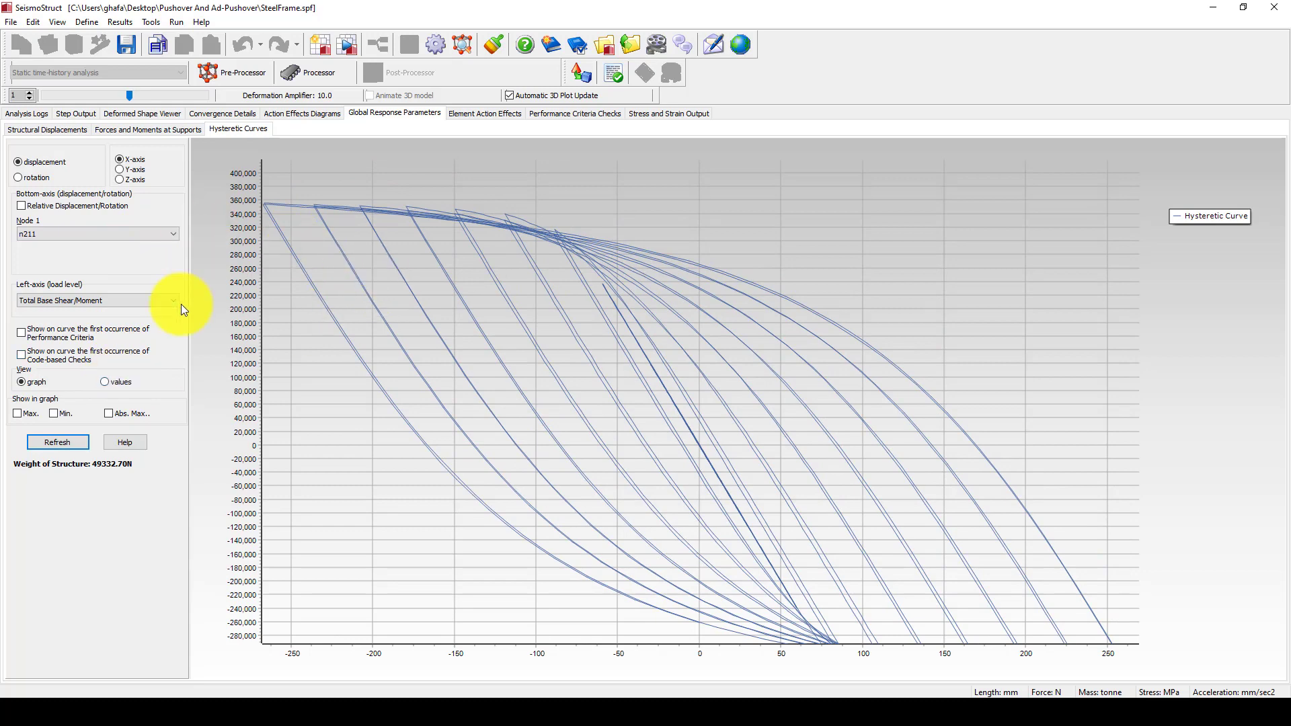
- Copy all of the hysteretic curve's time, displacement and base shear values, and switch to the Shearwall-Hys.xlsx workbook in Excel
{"action": "left_click", "coordinate": [108, 382]}
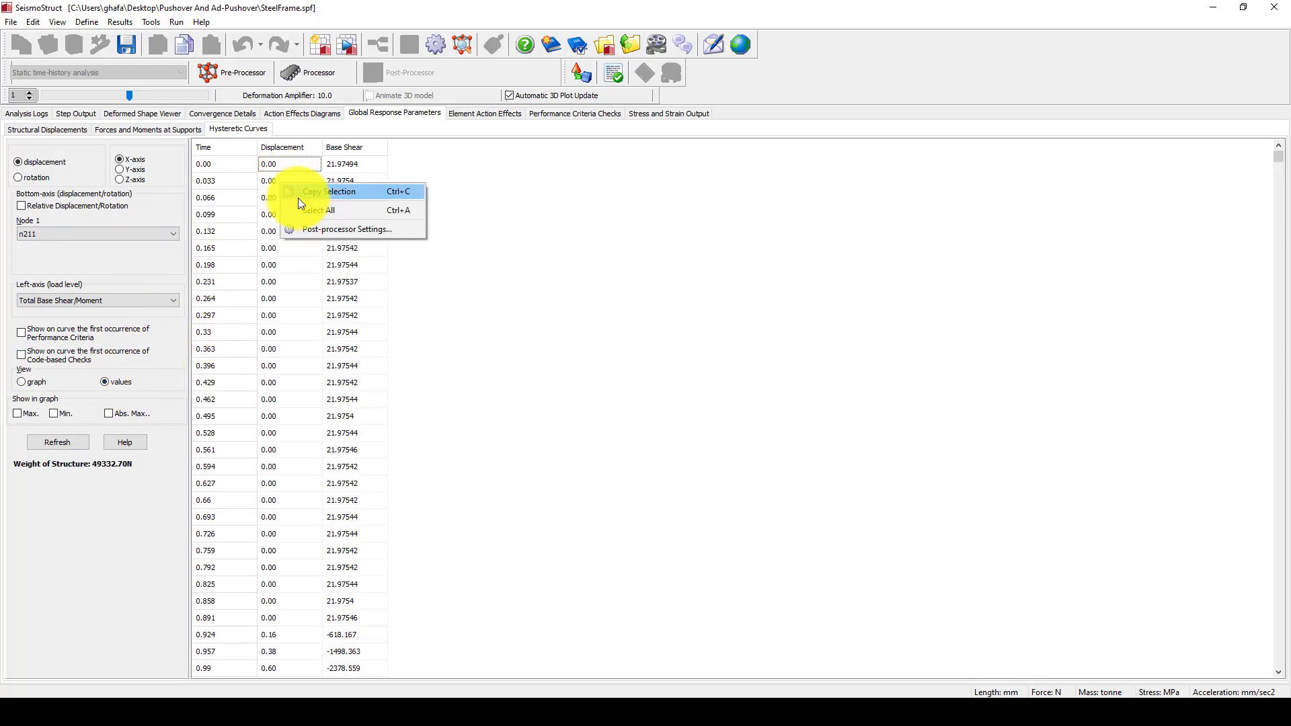
{"action": "left_click", "coordinate": [315, 209]}
{"action": "right_click", "coordinate": [302, 180]}
{"action": "left_click", "coordinate": [320, 192]}
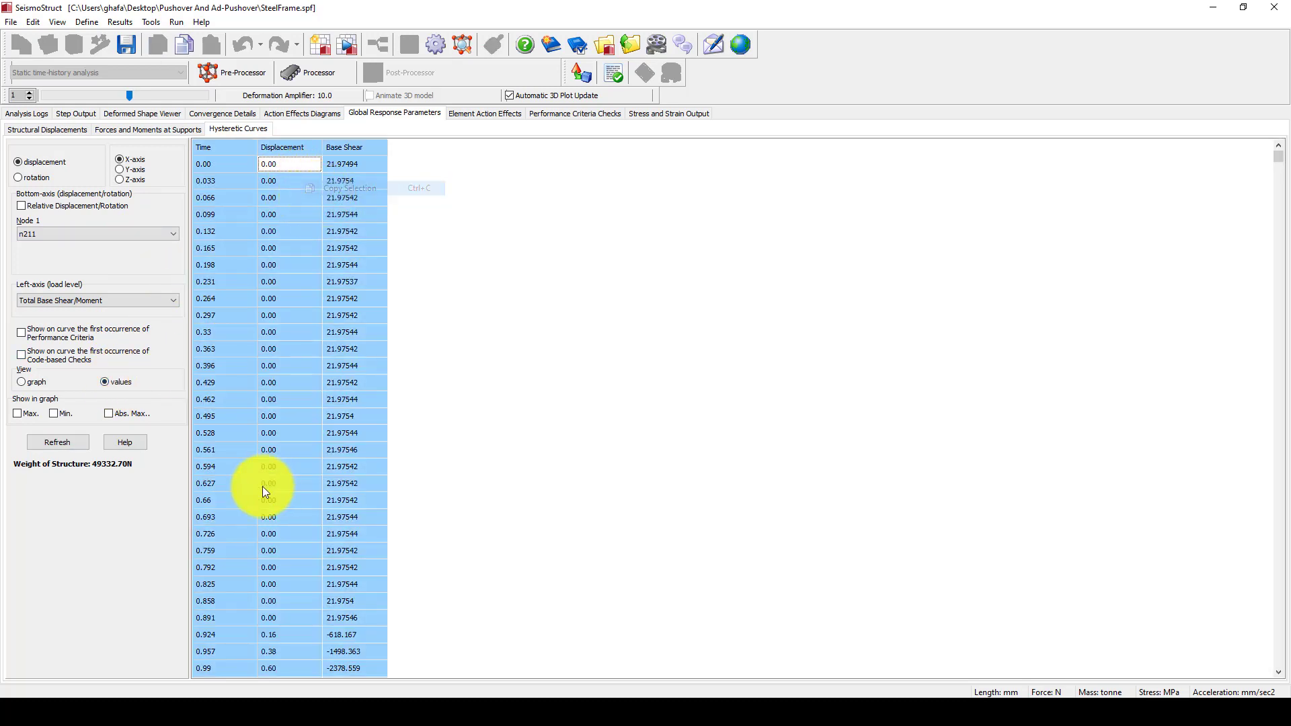
{"action": "left_click", "coordinate": [256, 701]}
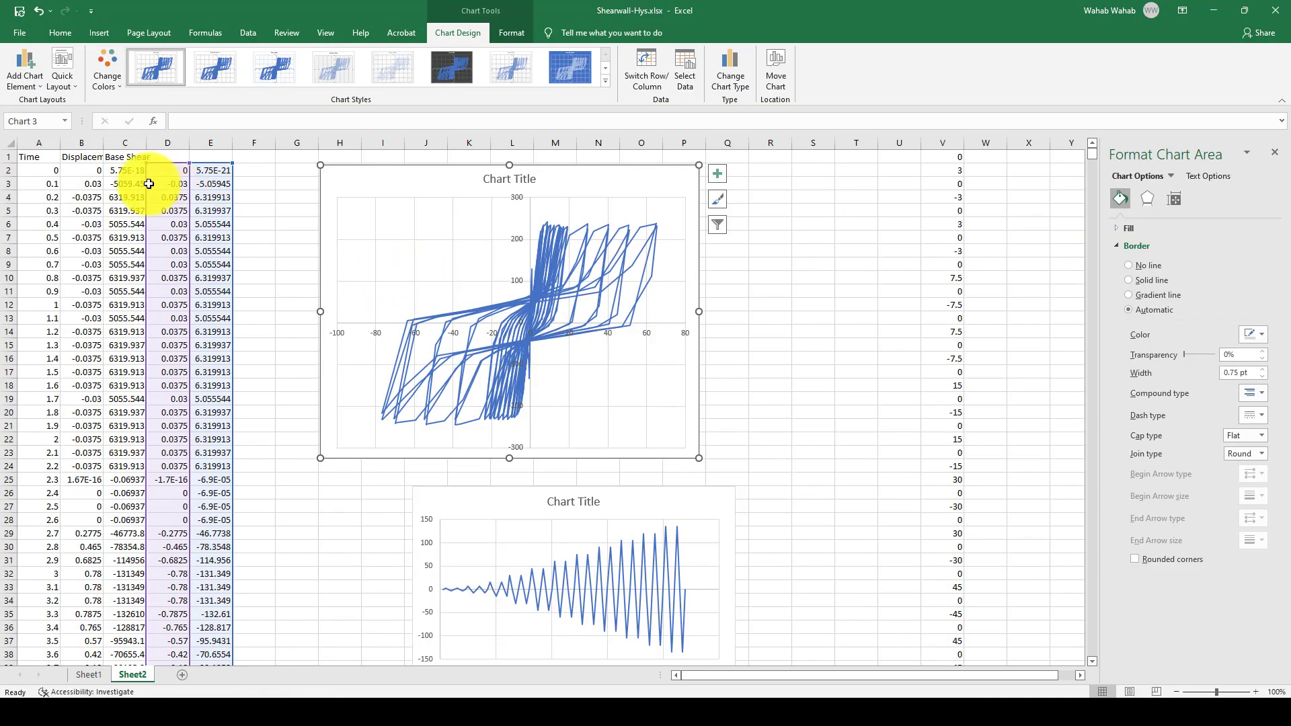
- Paste the copied time, displacement and base shear values into Sheet2 starting at cell A1
{"action": "left_click", "coordinate": [24, 157]}
{"action": "right_click", "coordinate": [27, 158]}
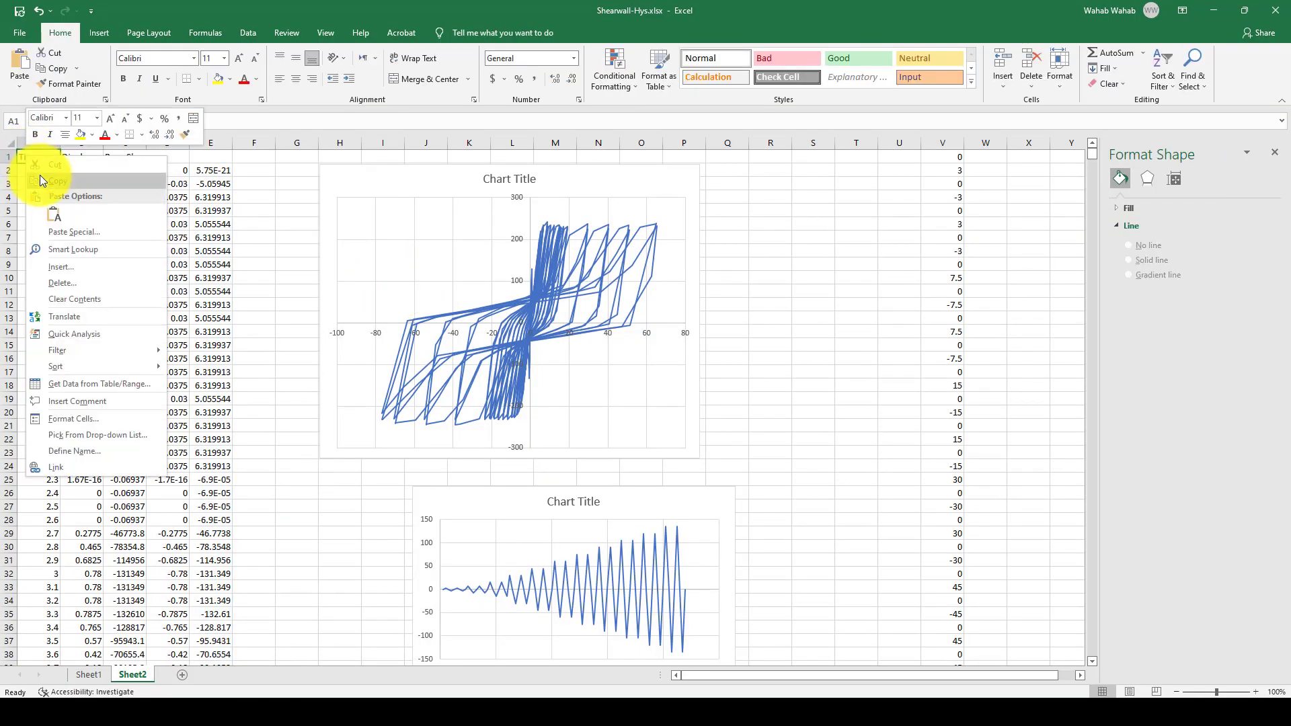
{"action": "left_click", "coordinate": [53, 215]}
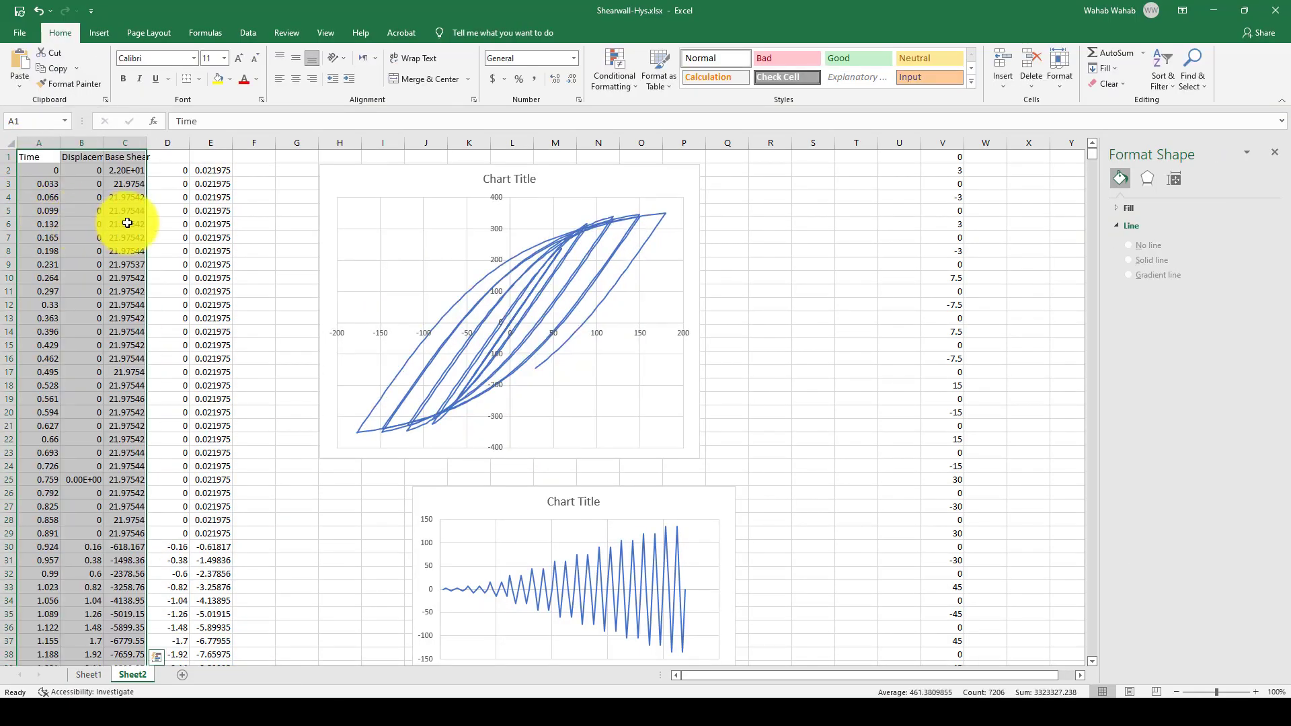
- Examine the displacement formula in cell D2 and the base shear formula in cell E2
{"action": "left_click", "coordinate": [158, 256]}
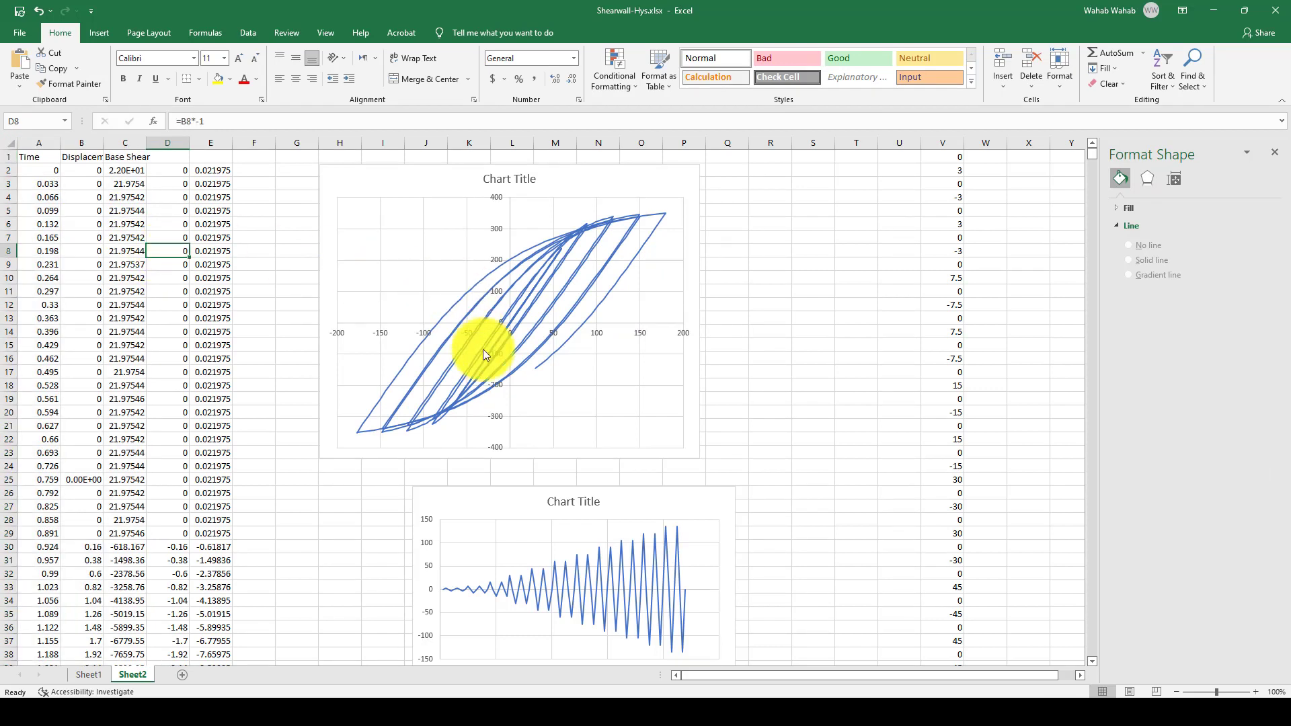
{"action": "left_click_drag", "start_coordinate": [591, 184], "coordinate": [605, 182]}
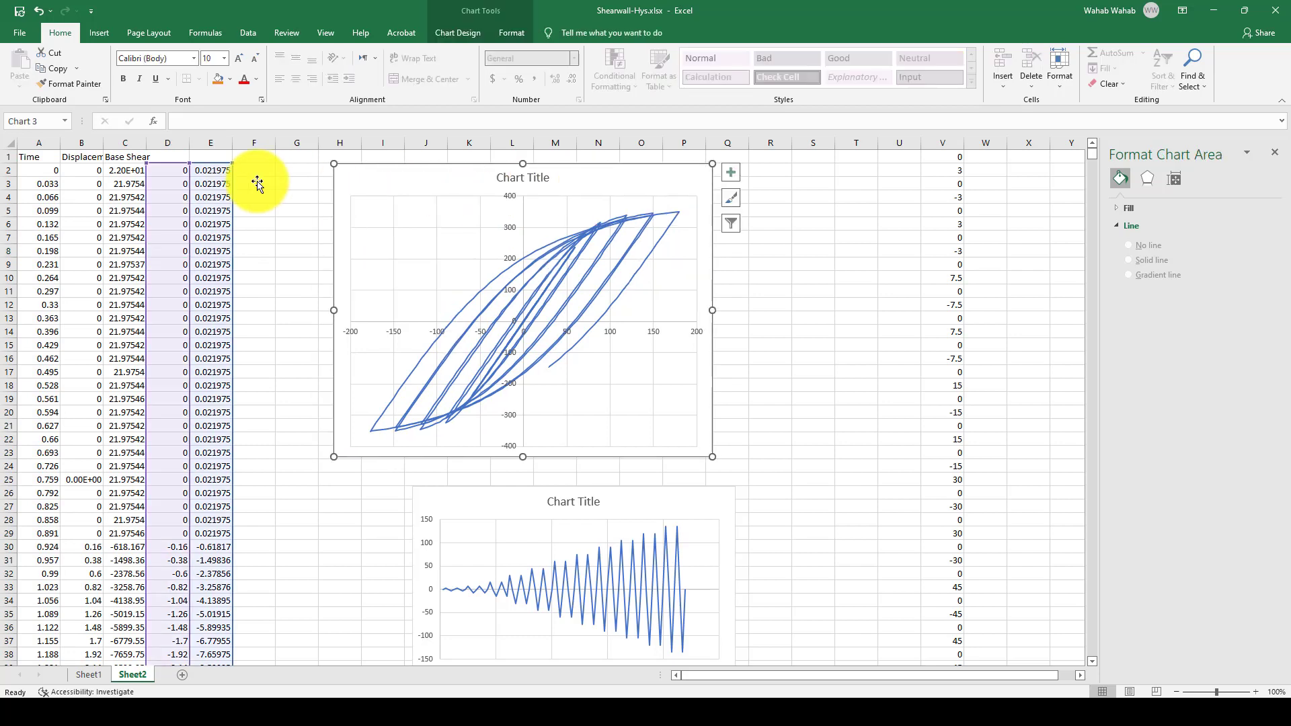
{"action": "left_click", "coordinate": [169, 172]}
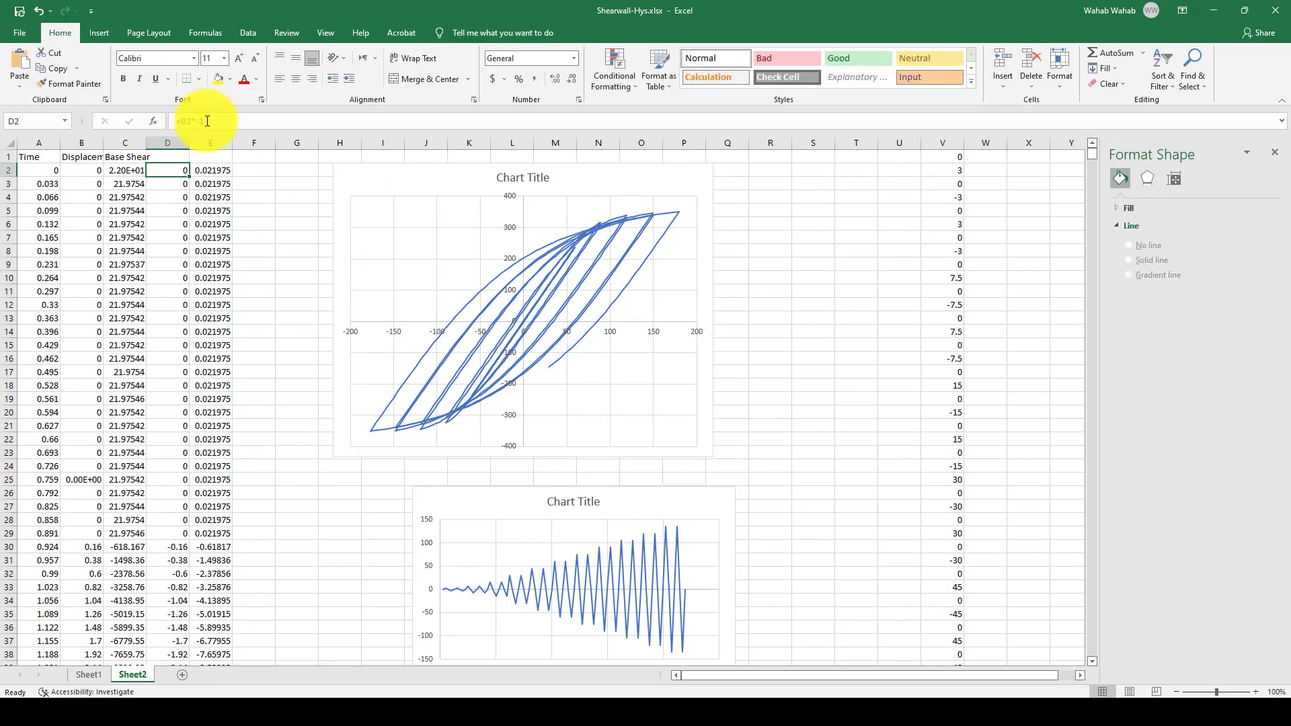
{"action": "key", "text": "Right"}
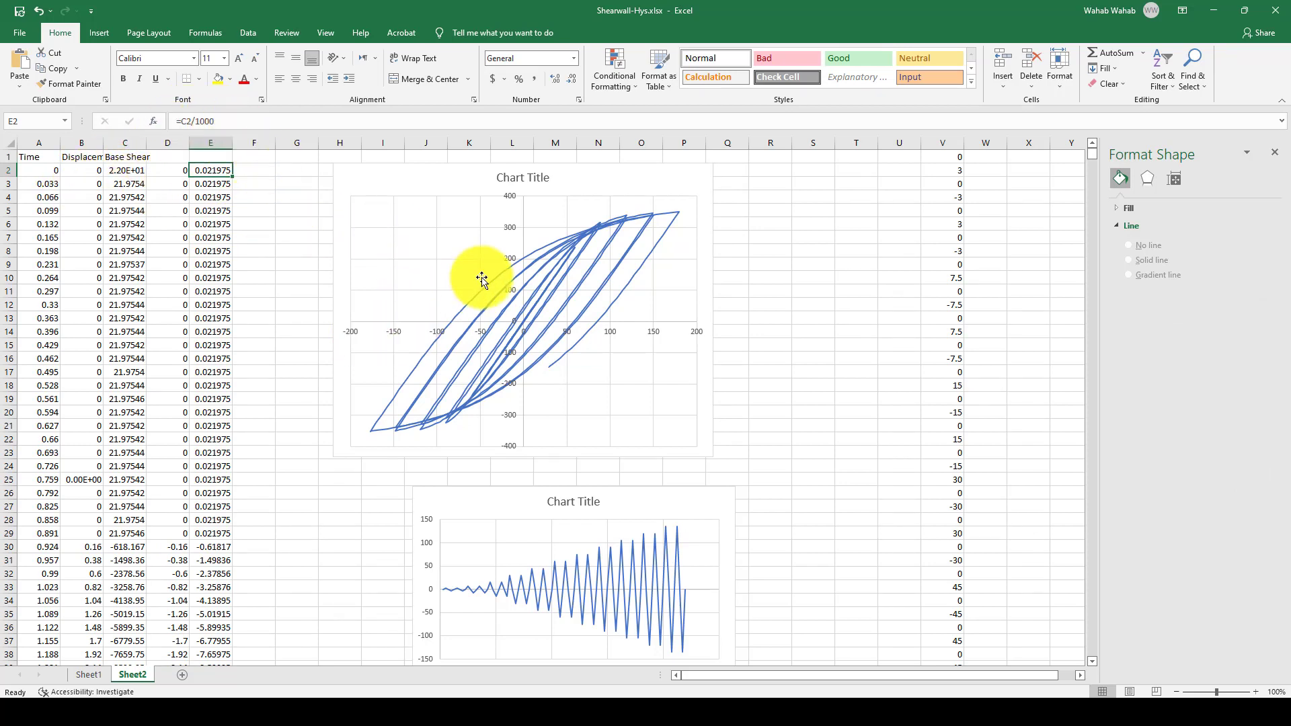
{"action": "left_click_drag", "start_coordinate": [589, 187], "coordinate": [599, 188]}
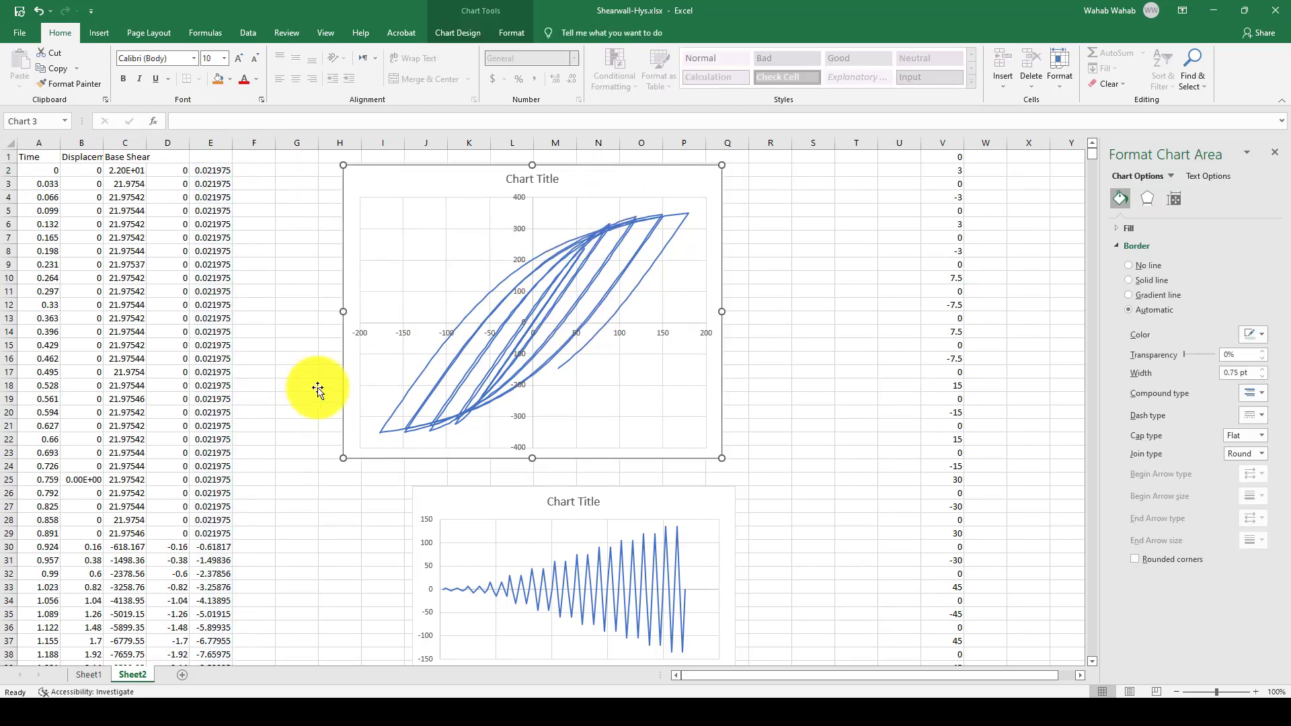
{"action": "key", "text": "Escape"}
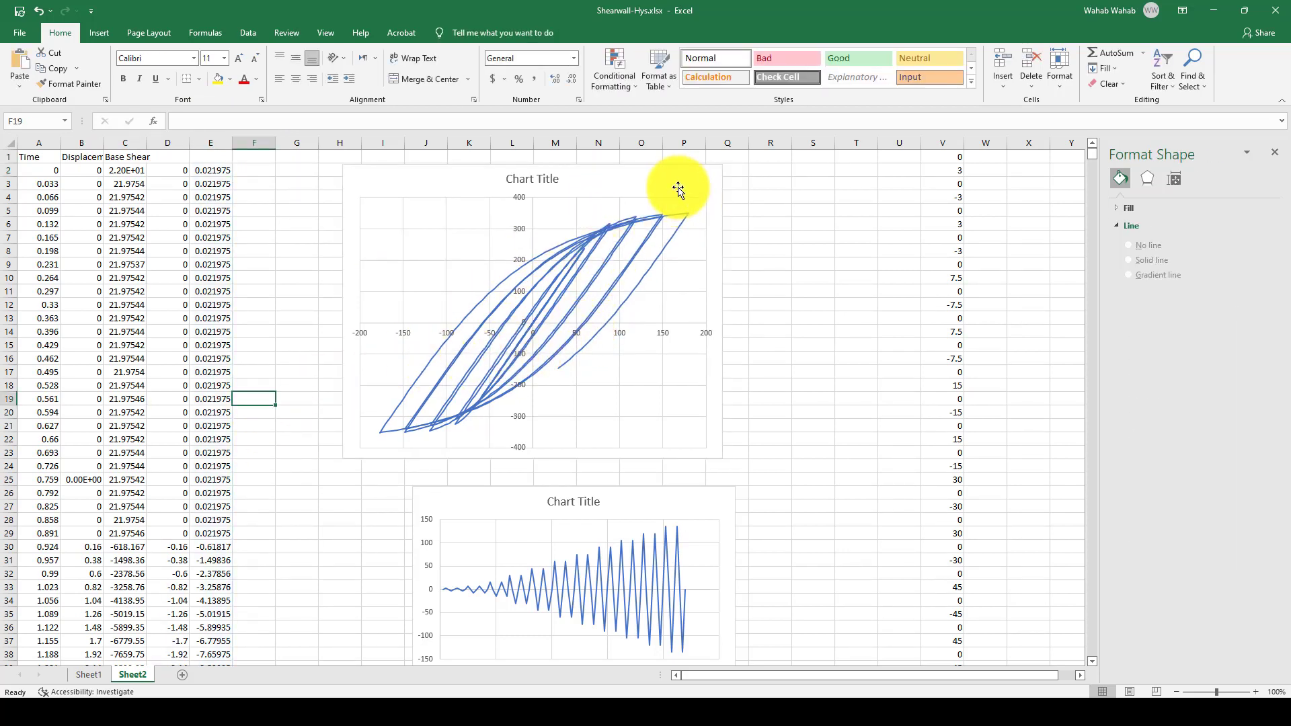
{"action": "left_click_drag", "start_coordinate": [678, 190], "coordinate": [680, 187]}
{"action": "left_click", "coordinate": [303, 321]}
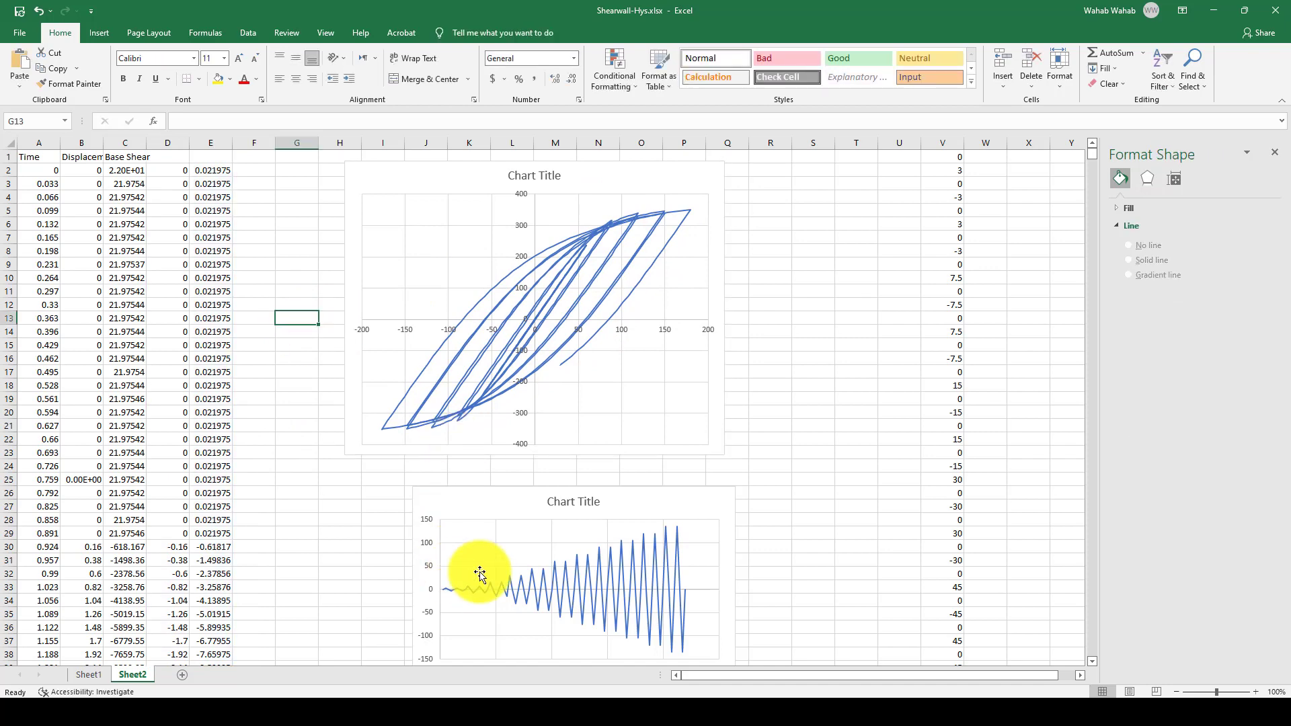
{"action": "left_click", "coordinate": [589, 263]}
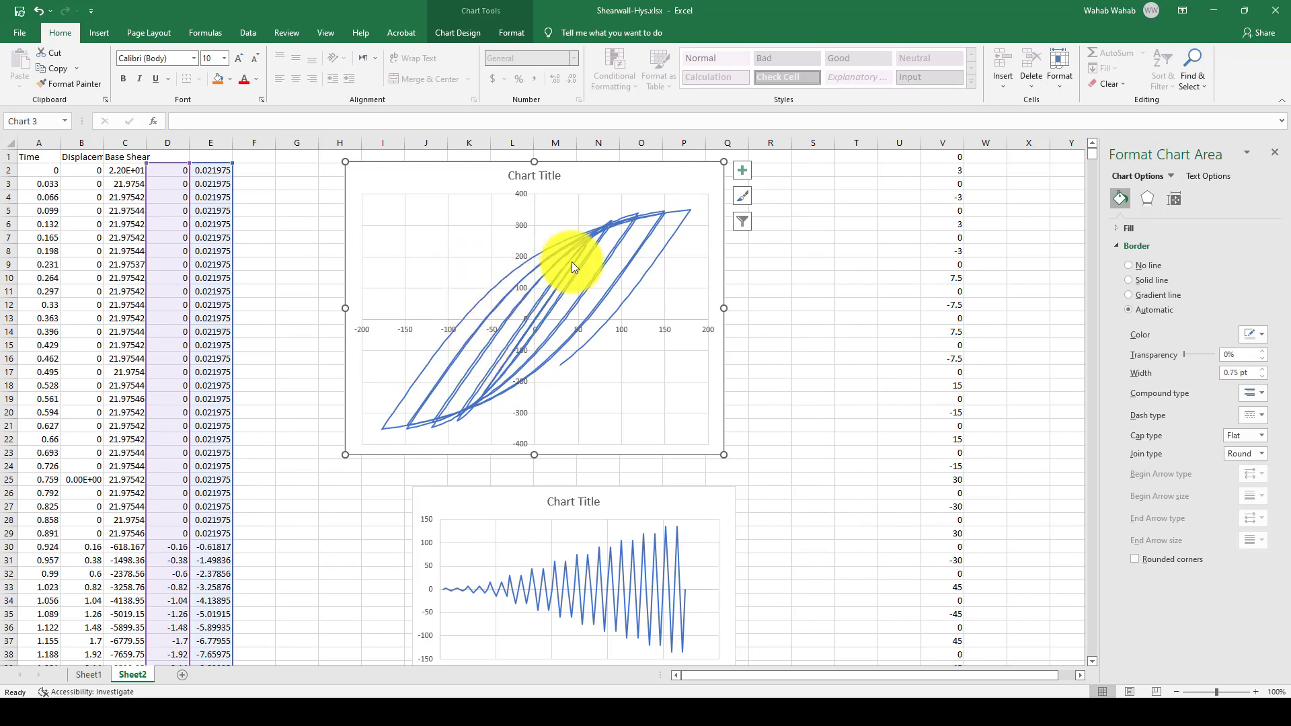
{"action": "left_click_drag", "start_coordinate": [426, 177], "coordinate": [430, 179]}
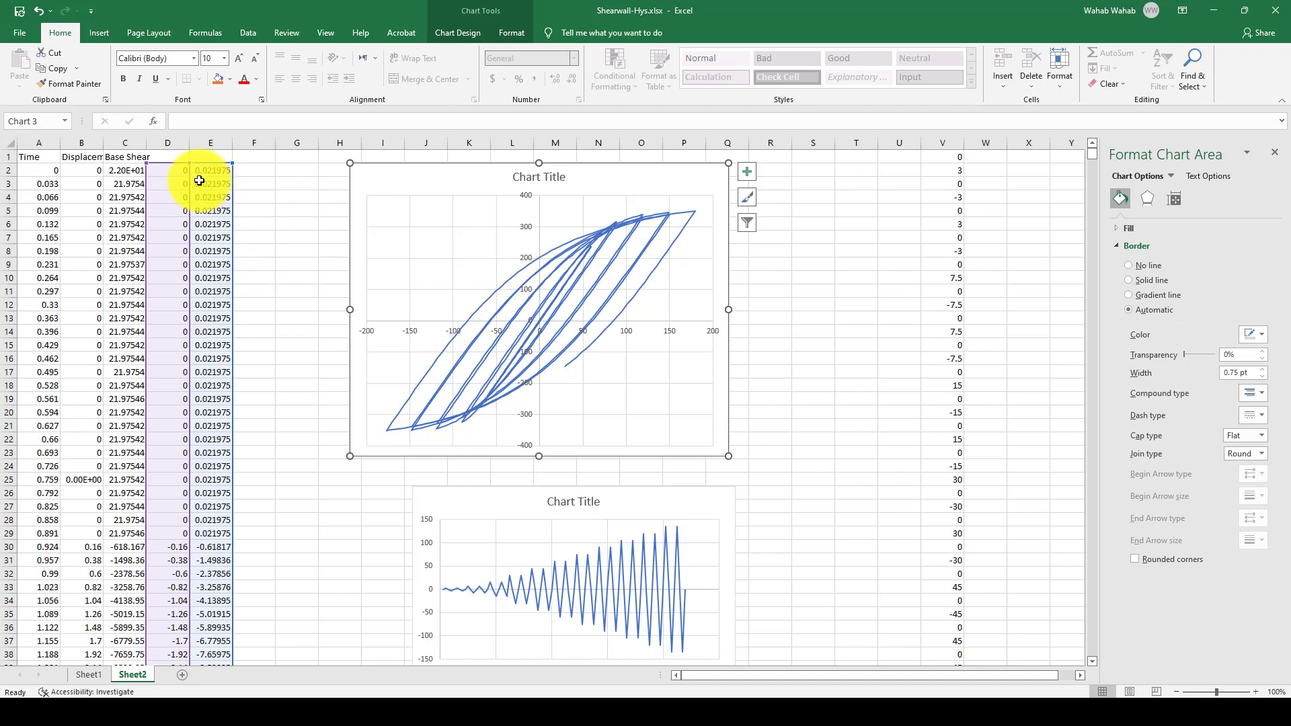
- Extend the column D and E formulas from row 1634 down to the last row of pasted data
{"action": "scroll", "coordinate": [250, 325], "scroll_direction": "down", "scroll_amount": 5}
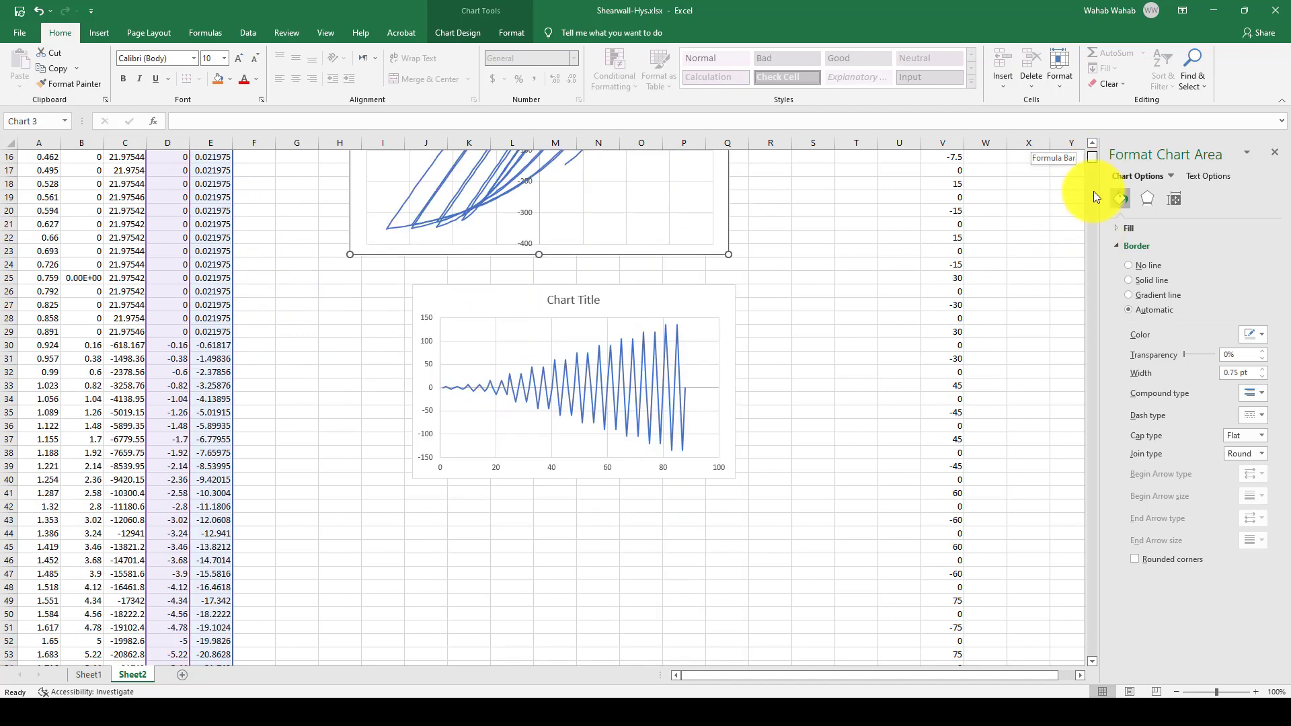
{"action": "left_click_drag", "start_coordinate": [1092, 157], "coordinate": [1091, 278]}
{"action": "left_click_drag", "start_coordinate": [1062, 438], "coordinate": [1038, 507]}
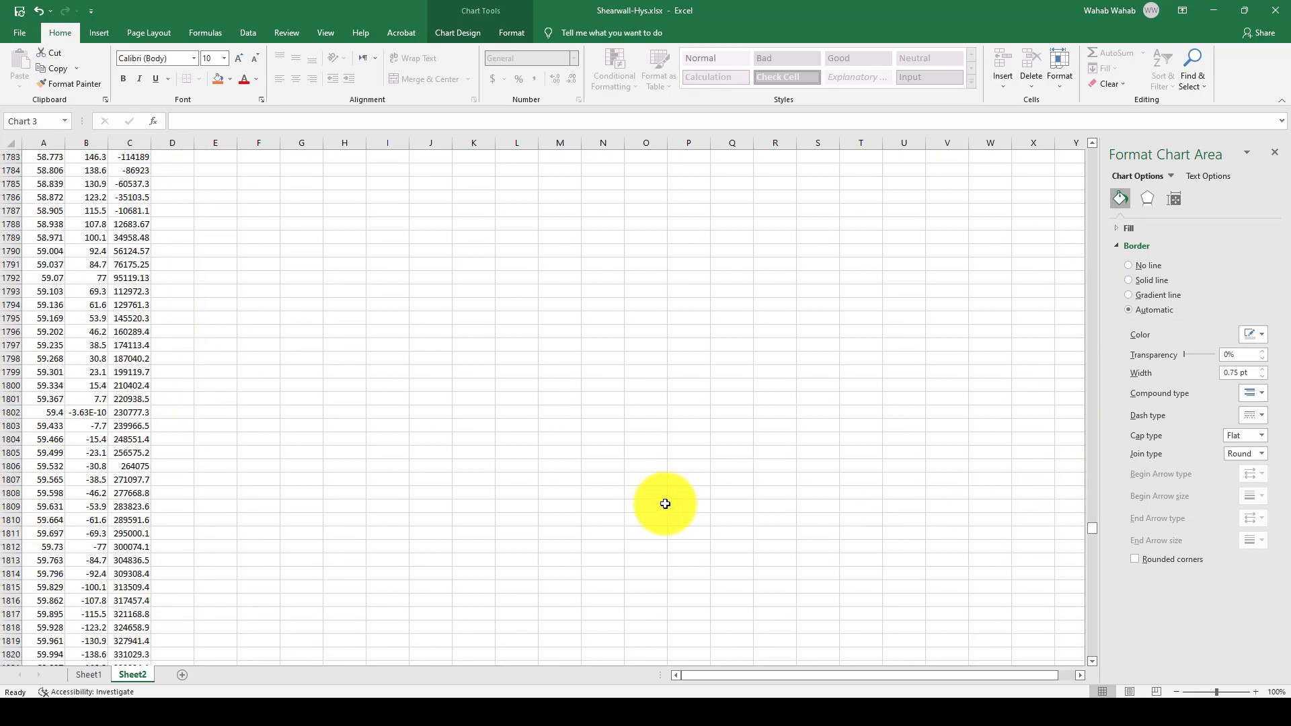
{"action": "scroll", "coordinate": [665, 503], "scroll_direction": "up", "scroll_amount": 20}
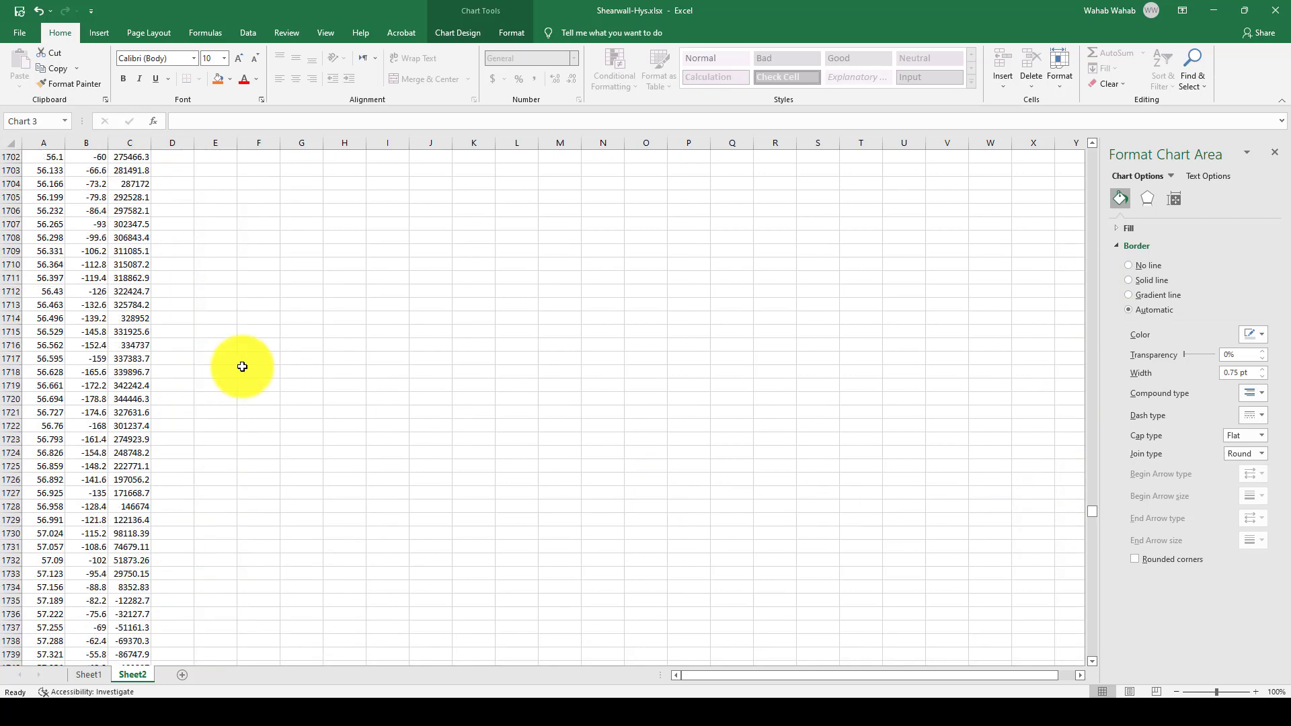
{"action": "scroll", "coordinate": [243, 366], "scroll_direction": "up", "scroll_amount": 20}
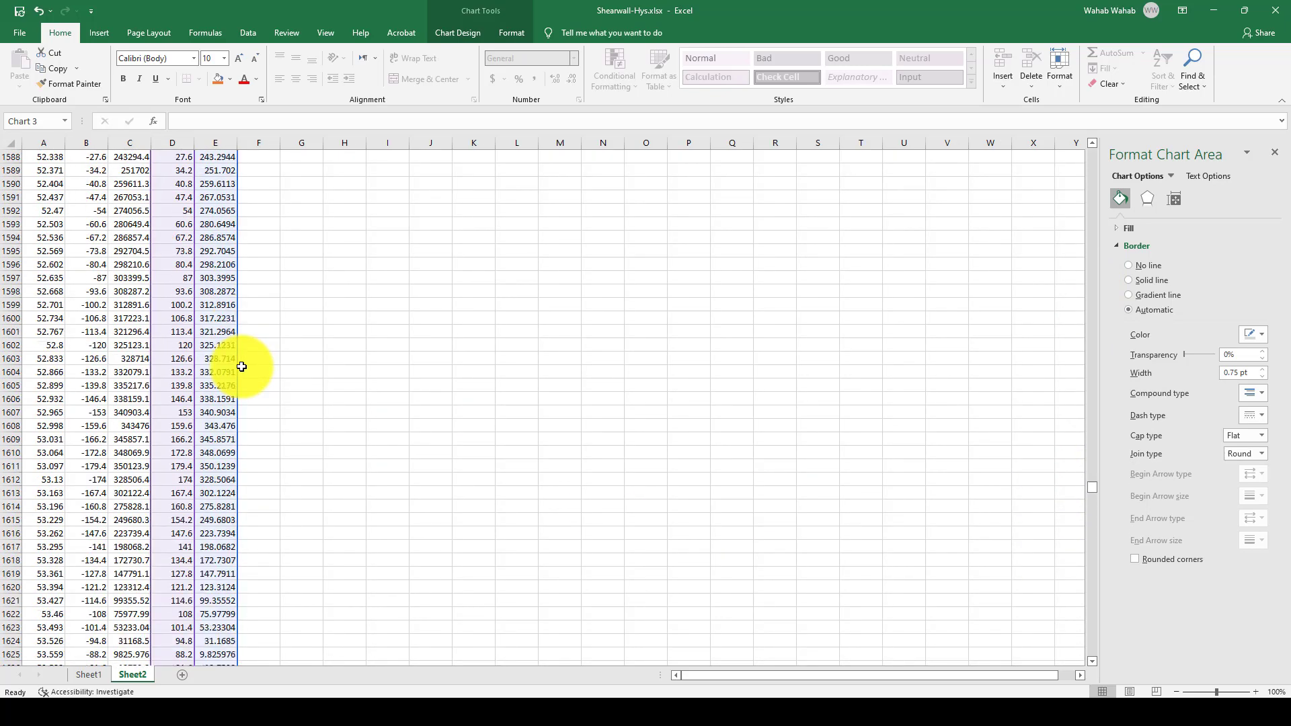
{"action": "left_click_drag", "start_coordinate": [178, 569], "coordinate": [211, 569]}
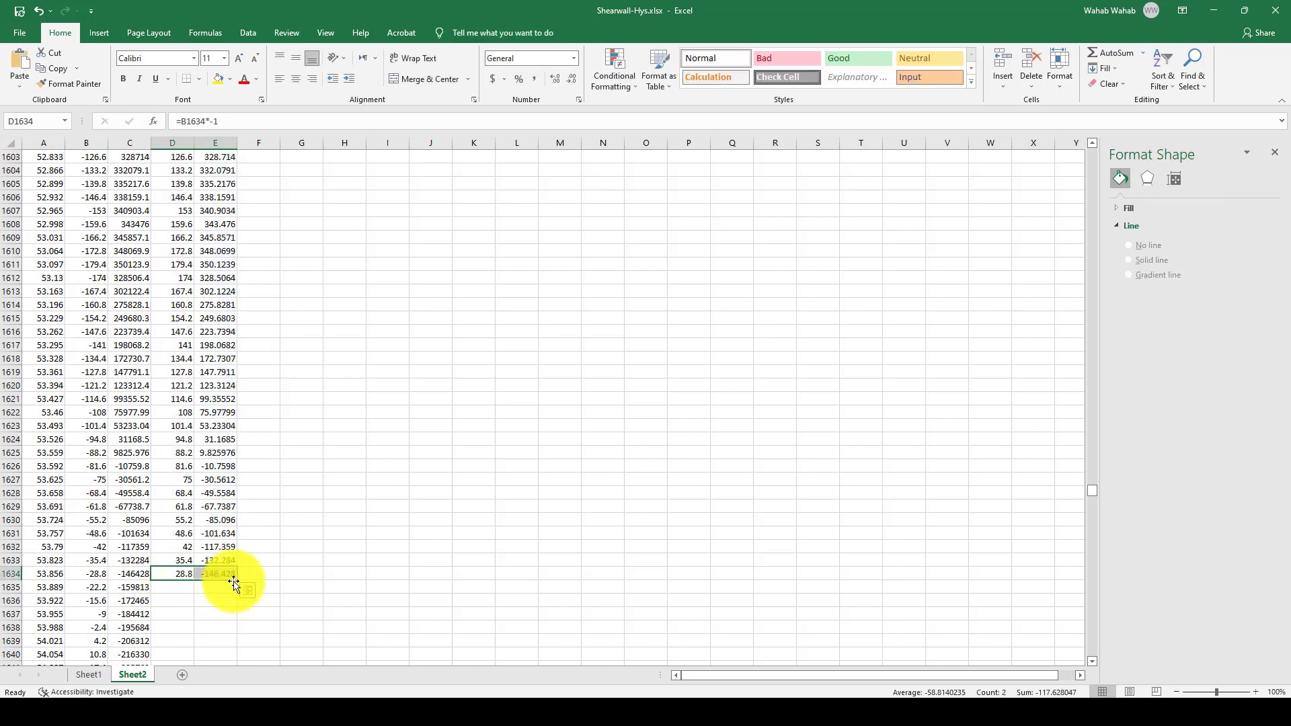
{"action": "double_click", "coordinate": [239, 582]}
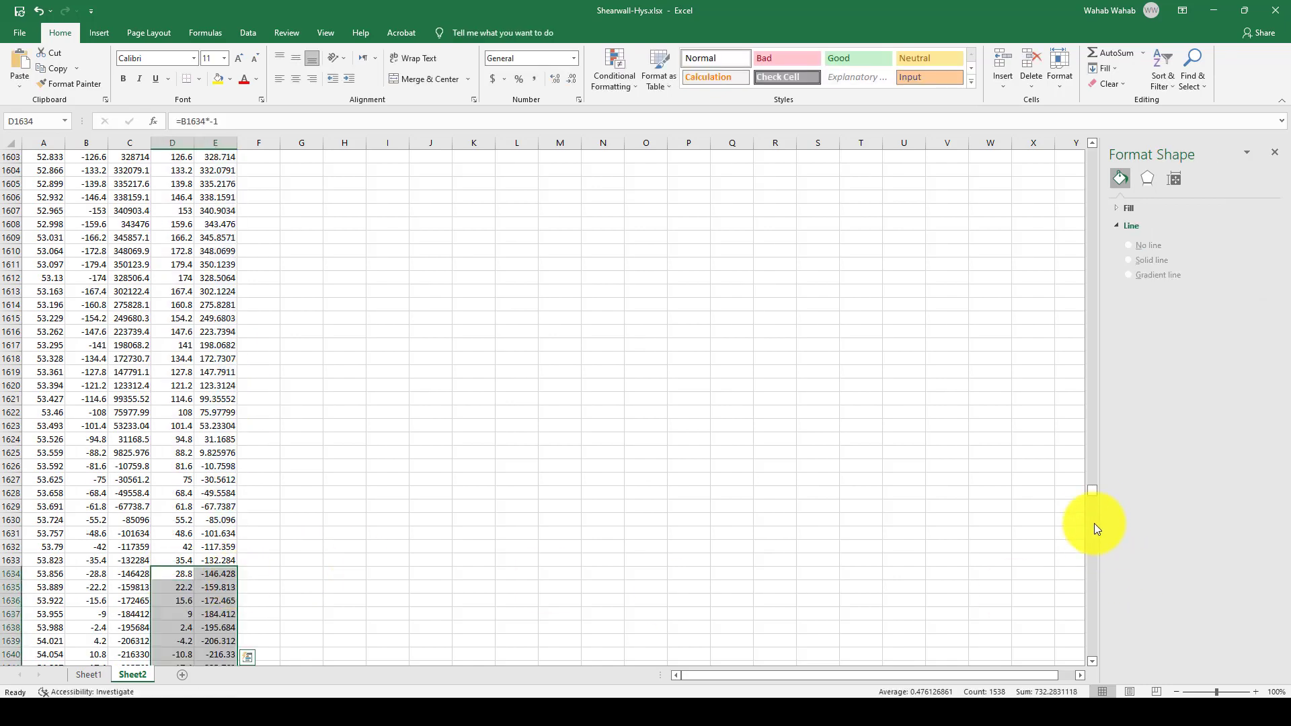
- Insert a scatter chart with straight lines from the column D and E values, starting at row 2
{"action": "left_click_drag", "start_coordinate": [1093, 493], "coordinate": [1092, 141]}
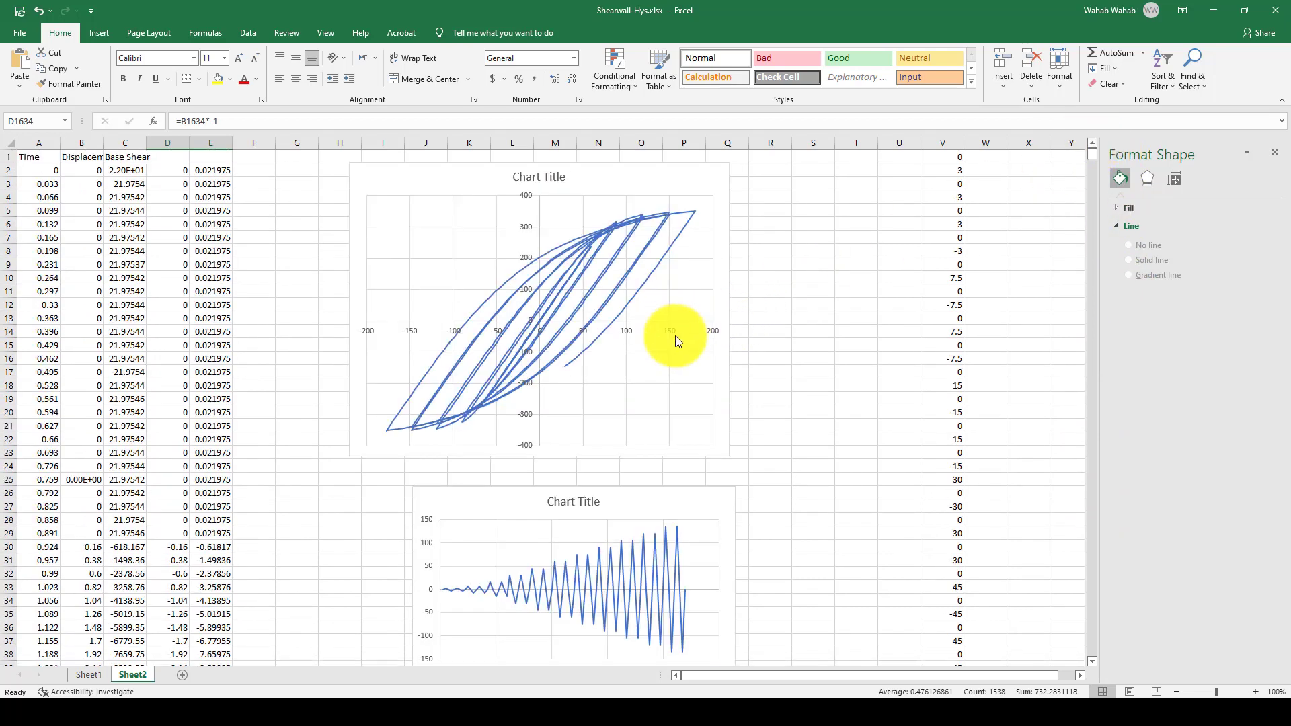
{"action": "left_click", "coordinate": [575, 310]}
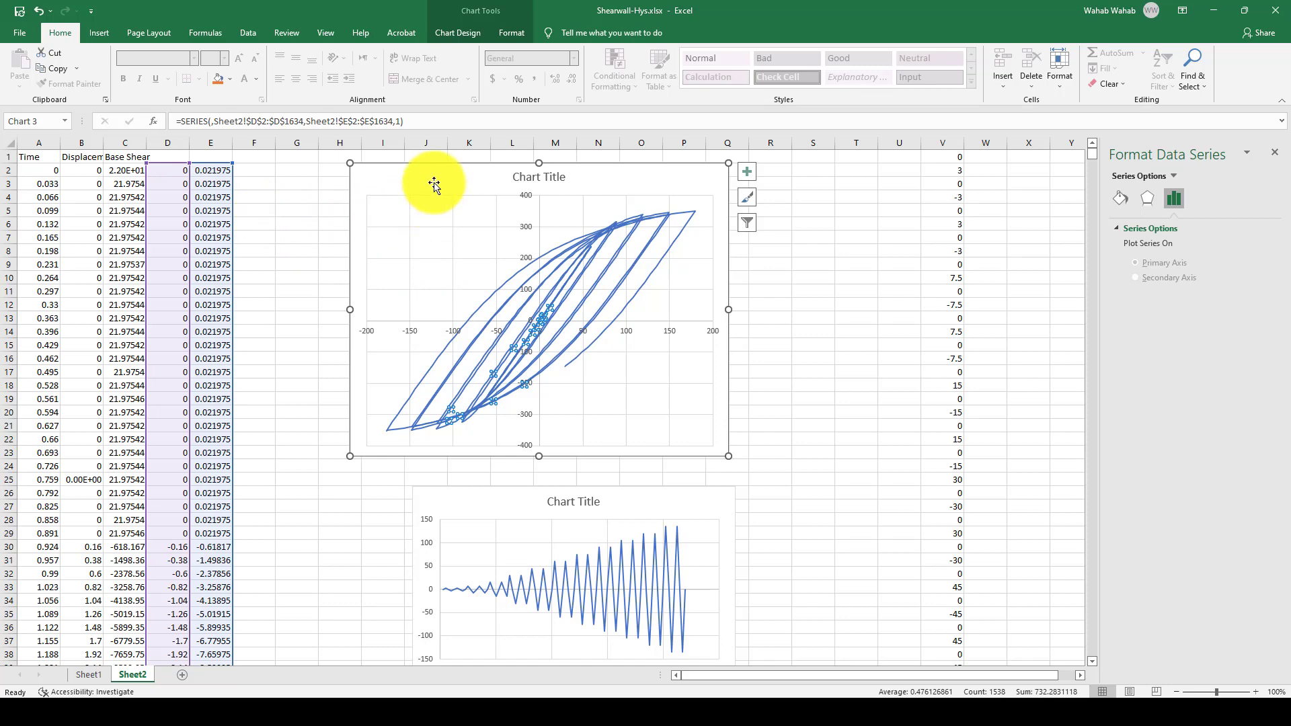
{"action": "left_click", "coordinate": [171, 171]}
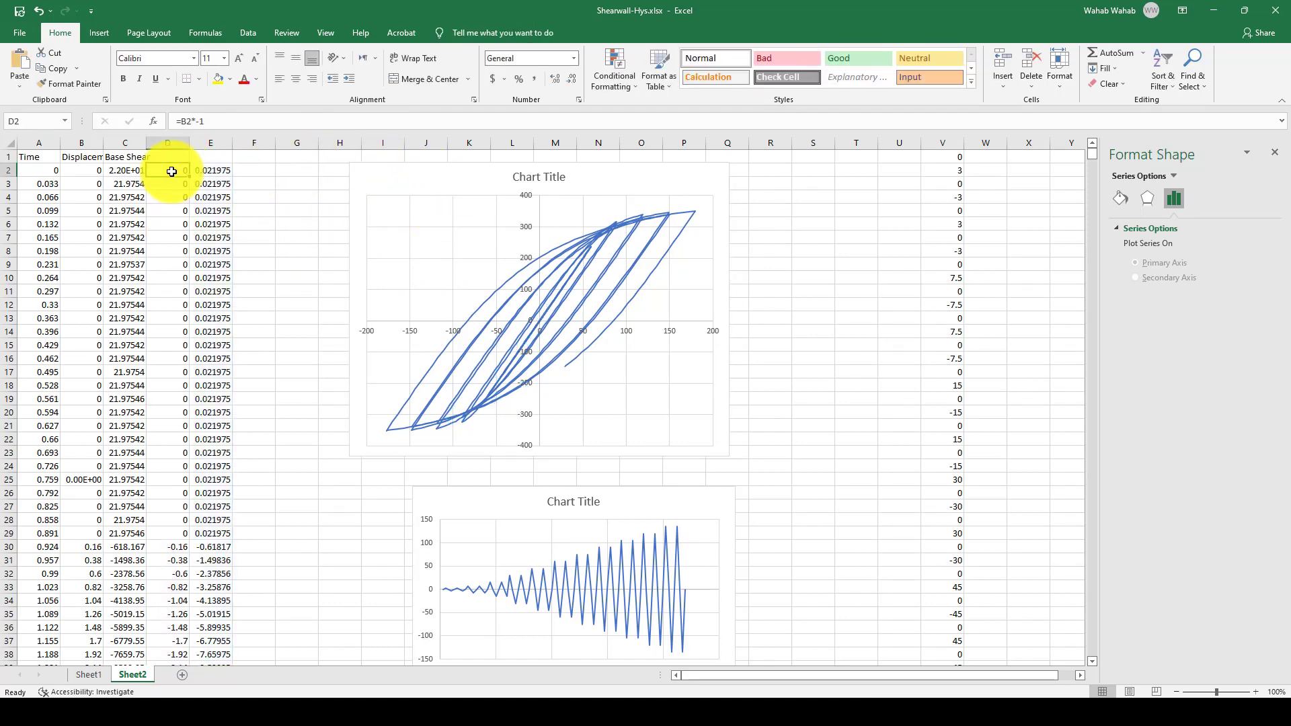
{"action": "left_click_drag", "start_coordinate": [180, 170], "coordinate": [226, 172]}
{"action": "double_click", "coordinate": [234, 176]}
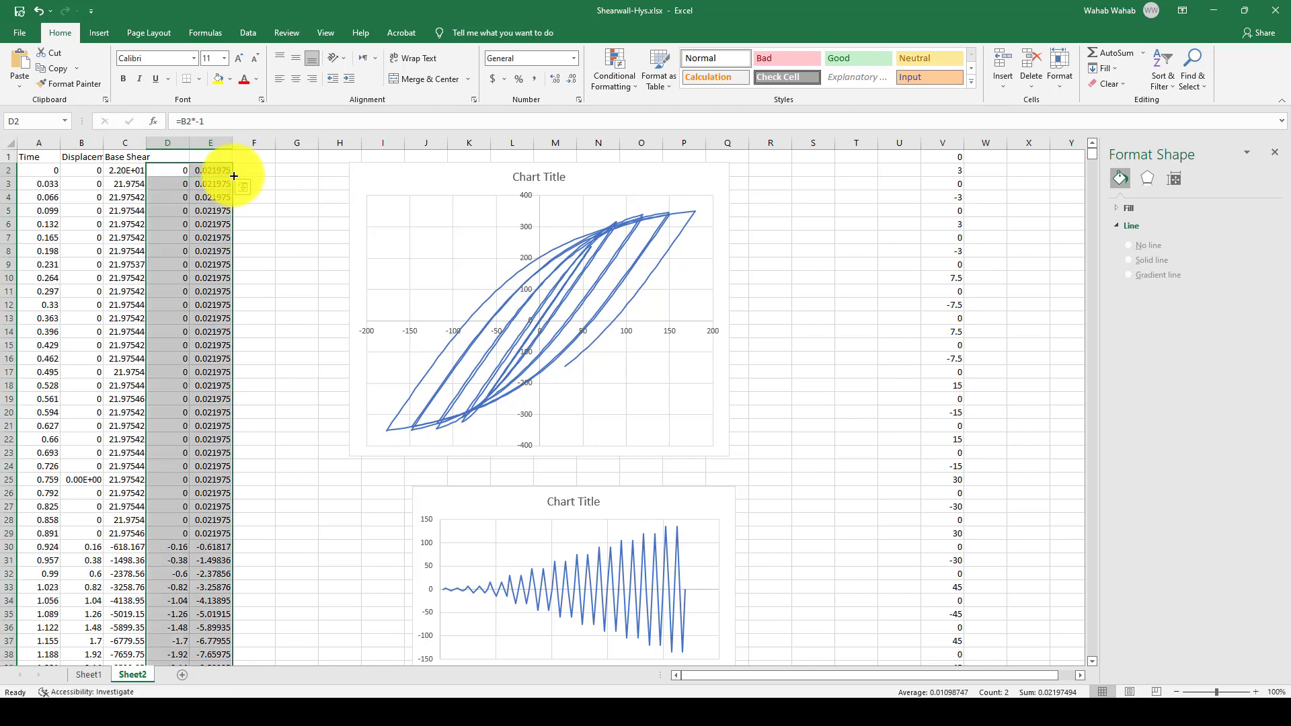
{"action": "left_click", "coordinate": [99, 32]}
{"action": "left_click", "coordinate": [628, 87]}
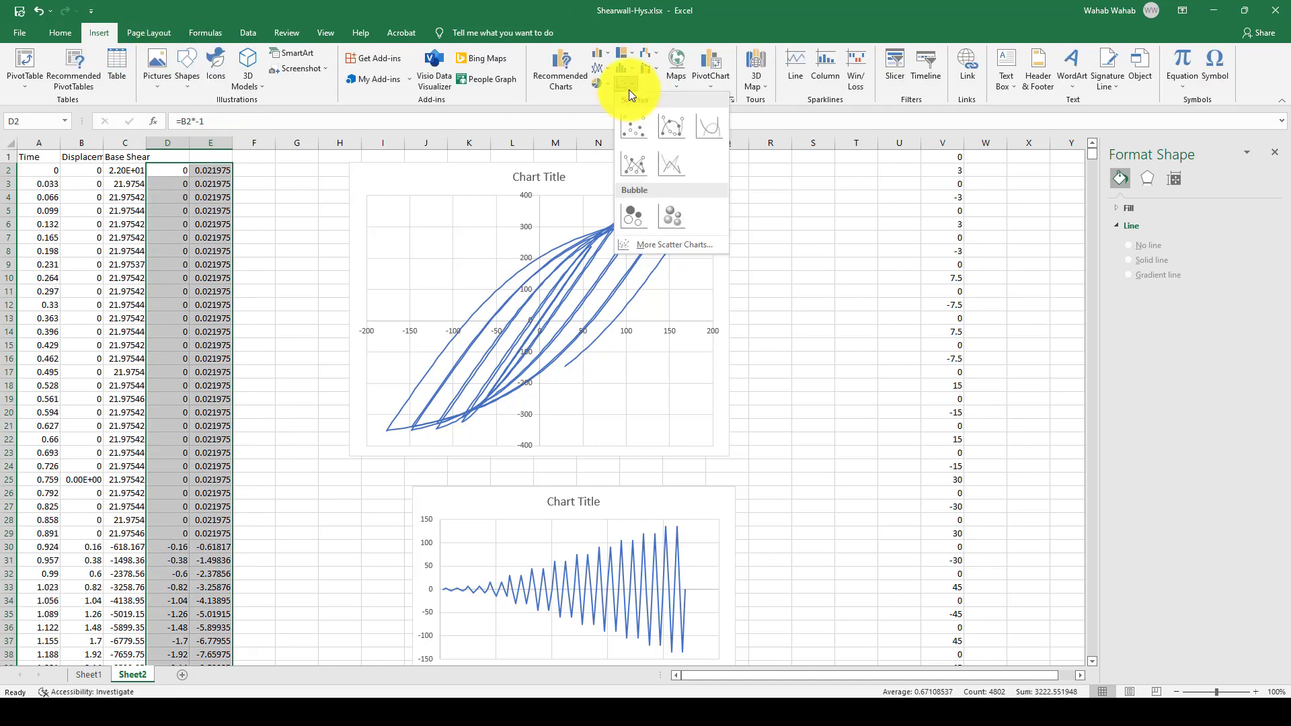
{"action": "left_click", "coordinate": [668, 175]}
- Delete the old hysteresis chart, and position and enlarge the new one above the zigzag loading chart
{"action": "left_click", "coordinate": [617, 178]}
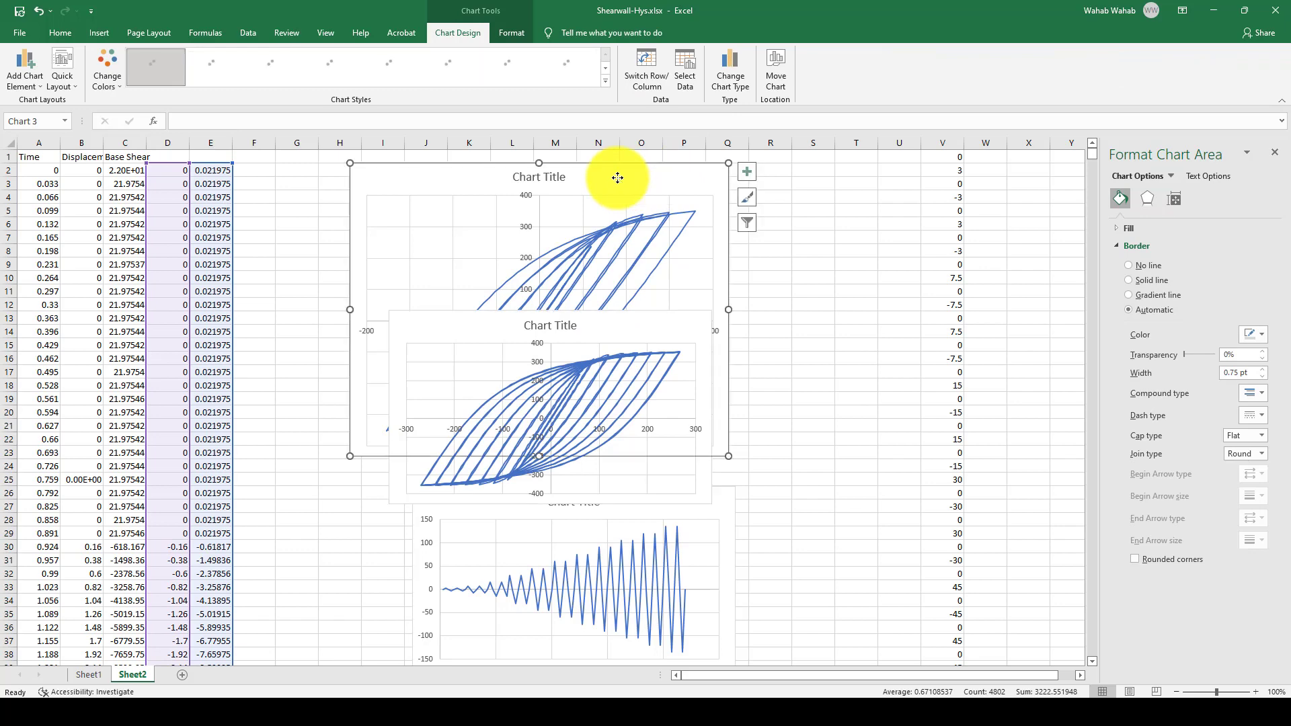
{"action": "key", "text": "Delete"}
{"action": "left_click_drag", "start_coordinate": [614, 325], "coordinate": [627, 261]}
{"action": "left_click_drag", "start_coordinate": [694, 389], "coordinate": [752, 452]}
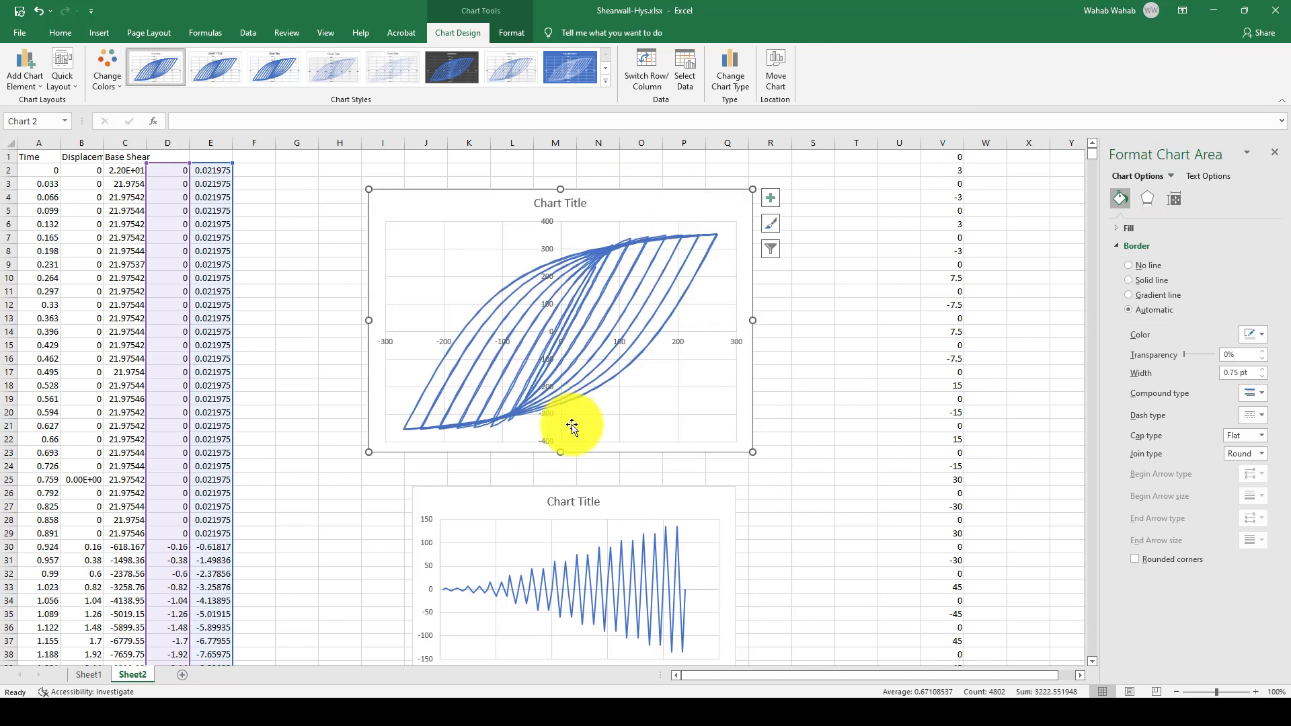
{"action": "left_click_drag", "start_coordinate": [465, 495], "coordinate": [442, 482]}
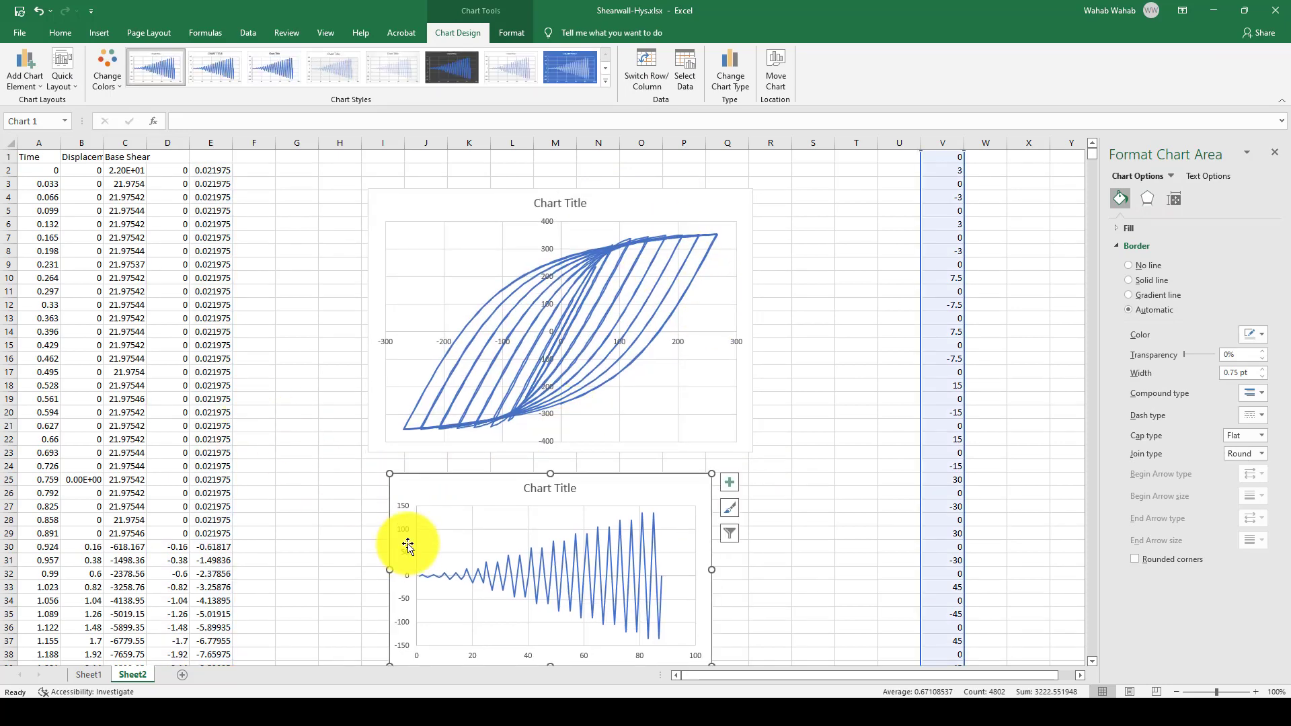
{"action": "left_click", "coordinate": [630, 209]}
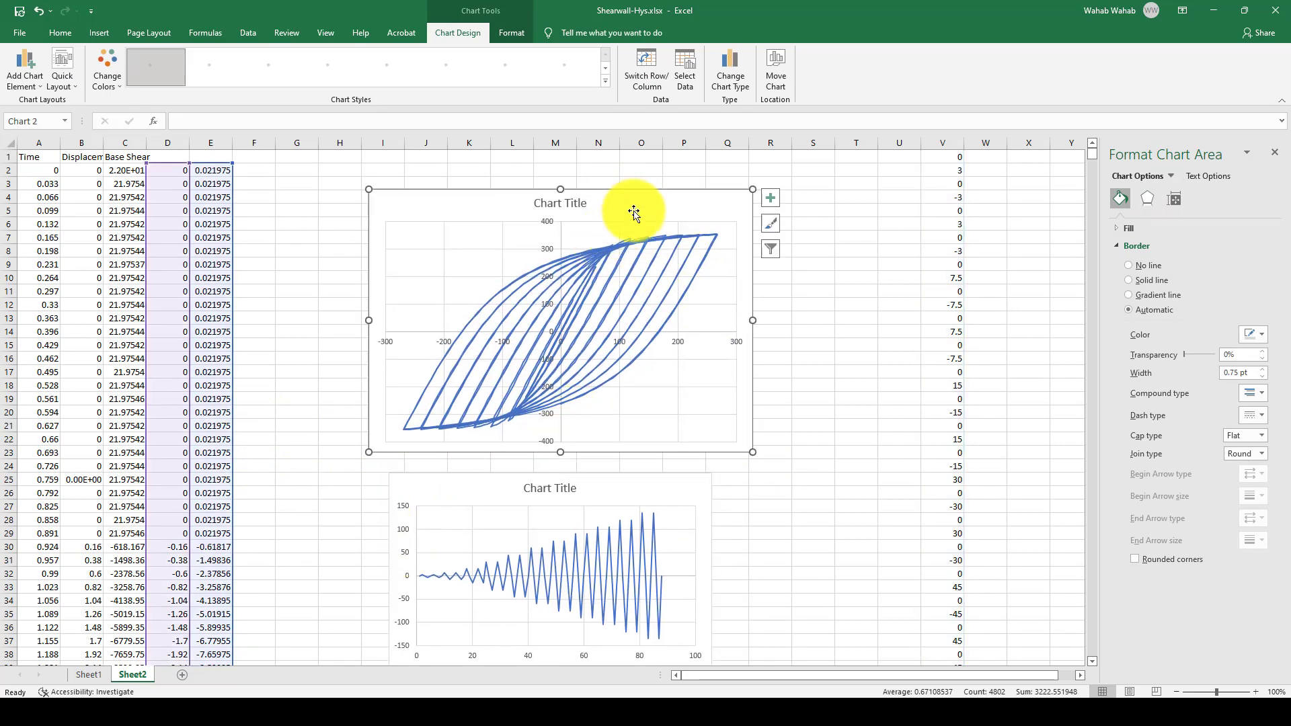
{"action": "right_click", "coordinate": [629, 210]}
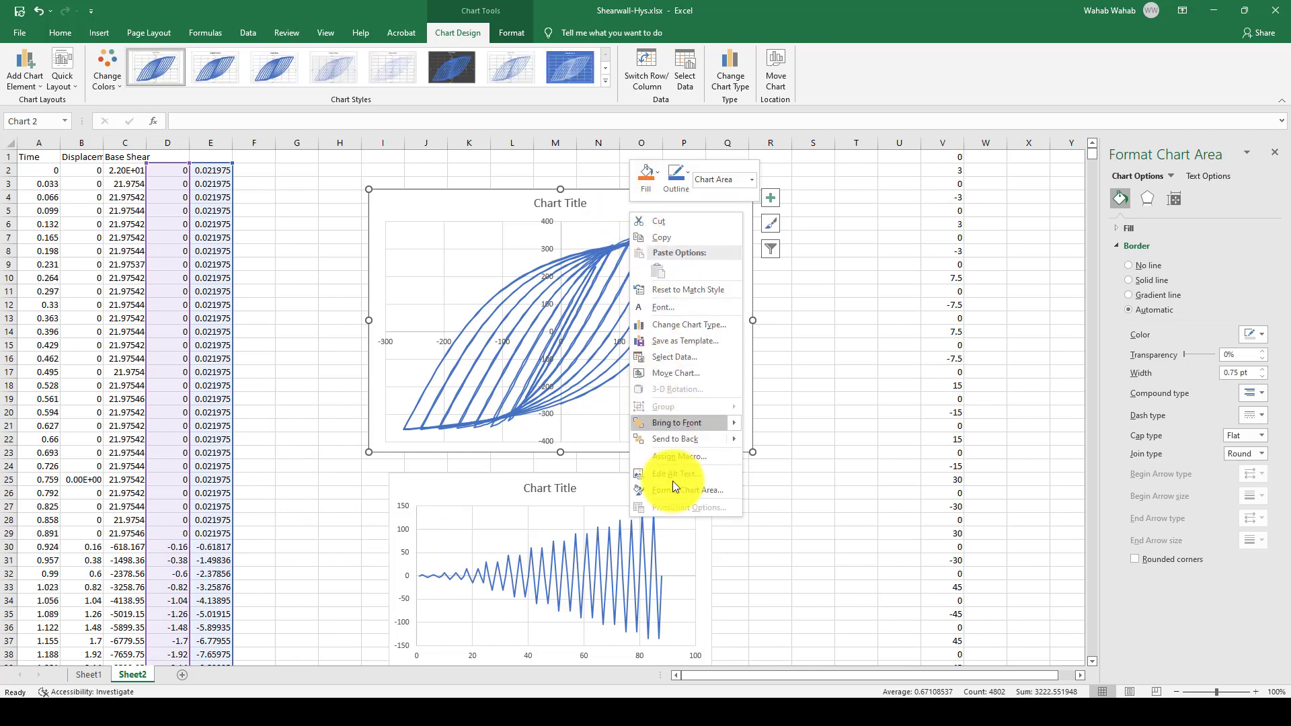
{"action": "left_click", "coordinate": [519, 418]}
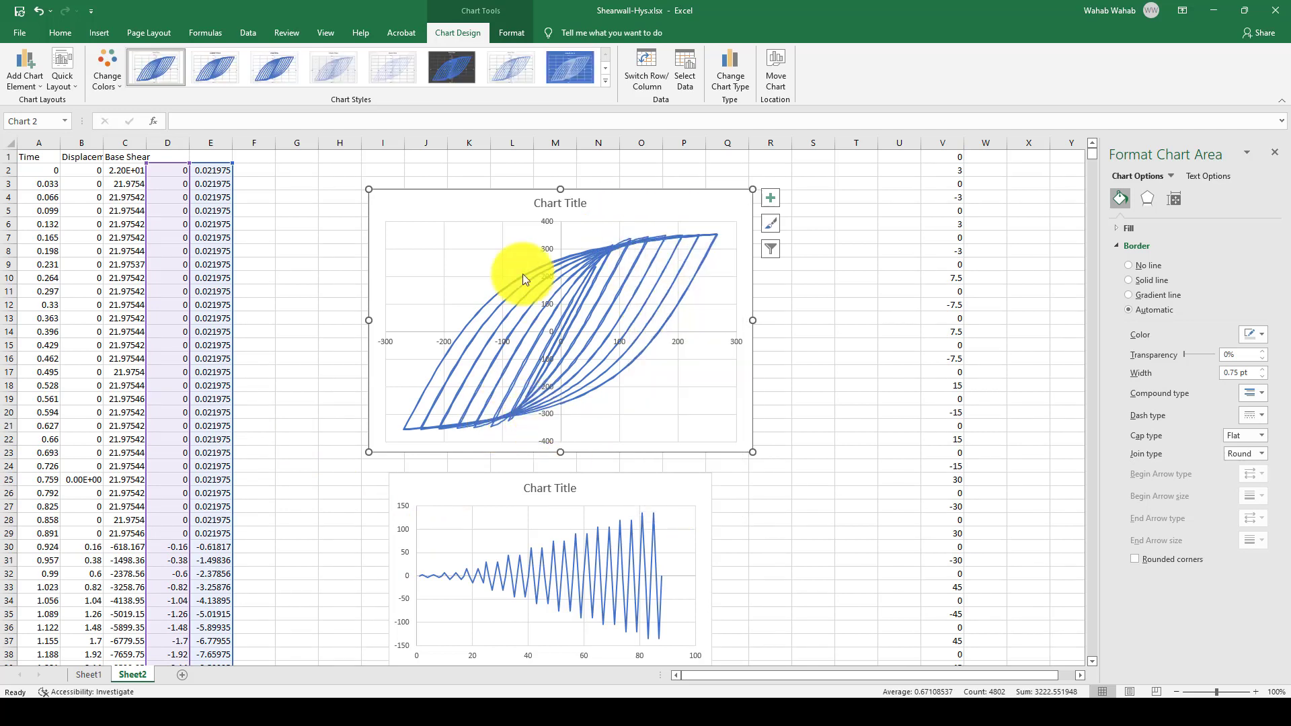
{"action": "left_click", "coordinate": [550, 250]}
{"action": "left_click", "coordinate": [546, 249]}
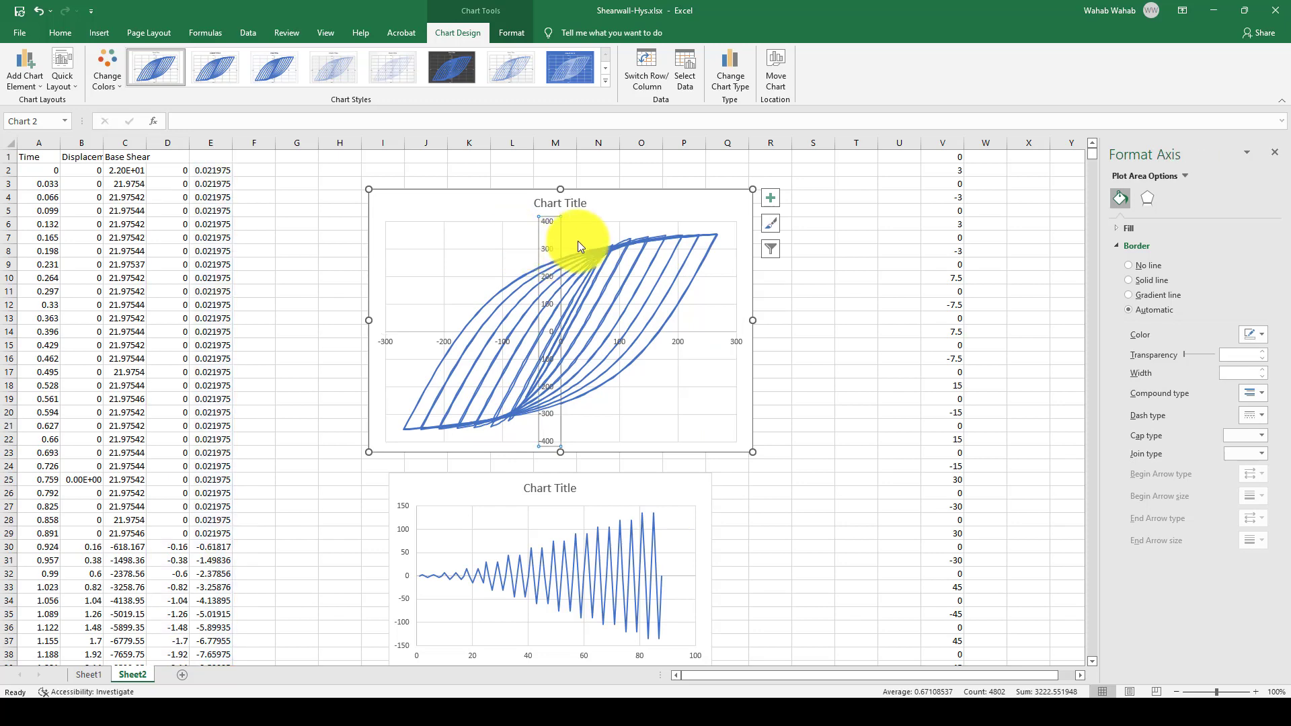
- Move both charts further up the sheet, with the hysteresis chart starting near row 2
{"action": "left_click", "coordinate": [663, 341]}
{"action": "left_click_drag", "start_coordinate": [649, 491], "coordinate": [660, 479]}
{"action": "left_click_drag", "start_coordinate": [641, 191], "coordinate": [632, 168]}
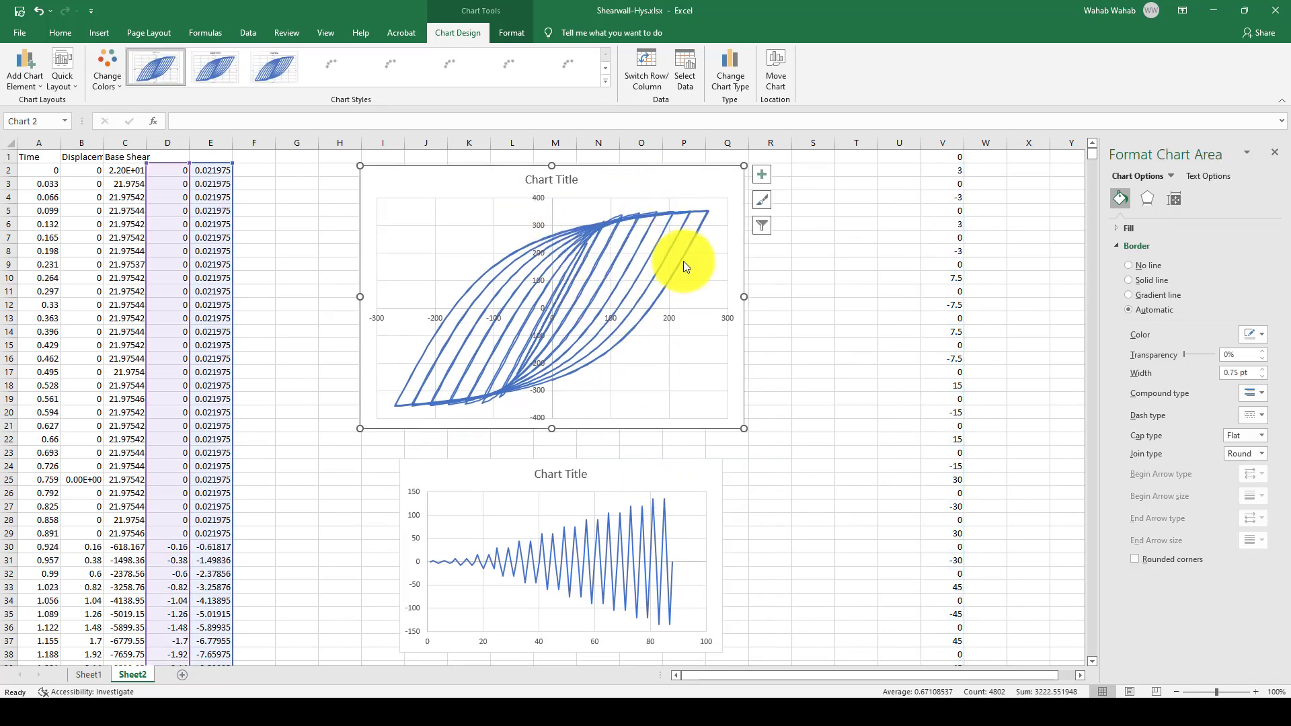
- Set the label position of the hysteresis chart's horizontal axis to Low
{"action": "left_click", "coordinate": [670, 320]}
{"action": "right_click", "coordinate": [668, 318]}
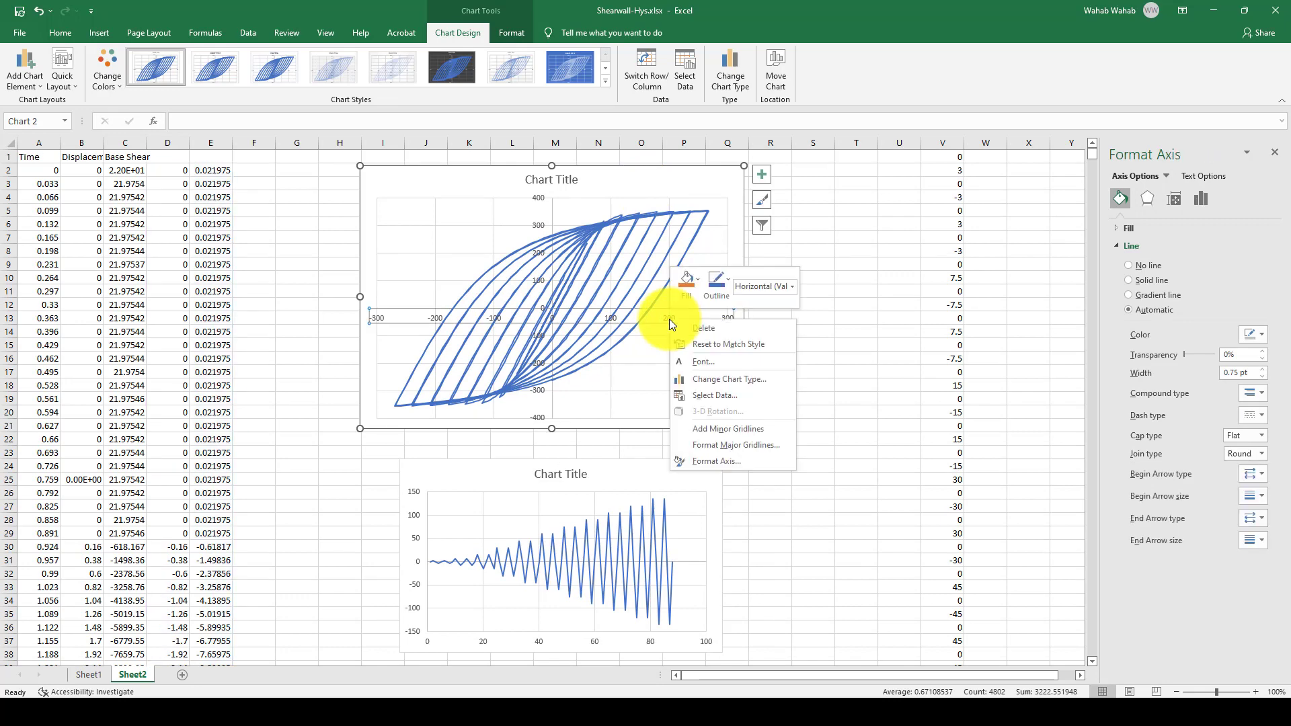
{"action": "left_click", "coordinate": [711, 462]}
{"action": "left_click", "coordinate": [1138, 518]}
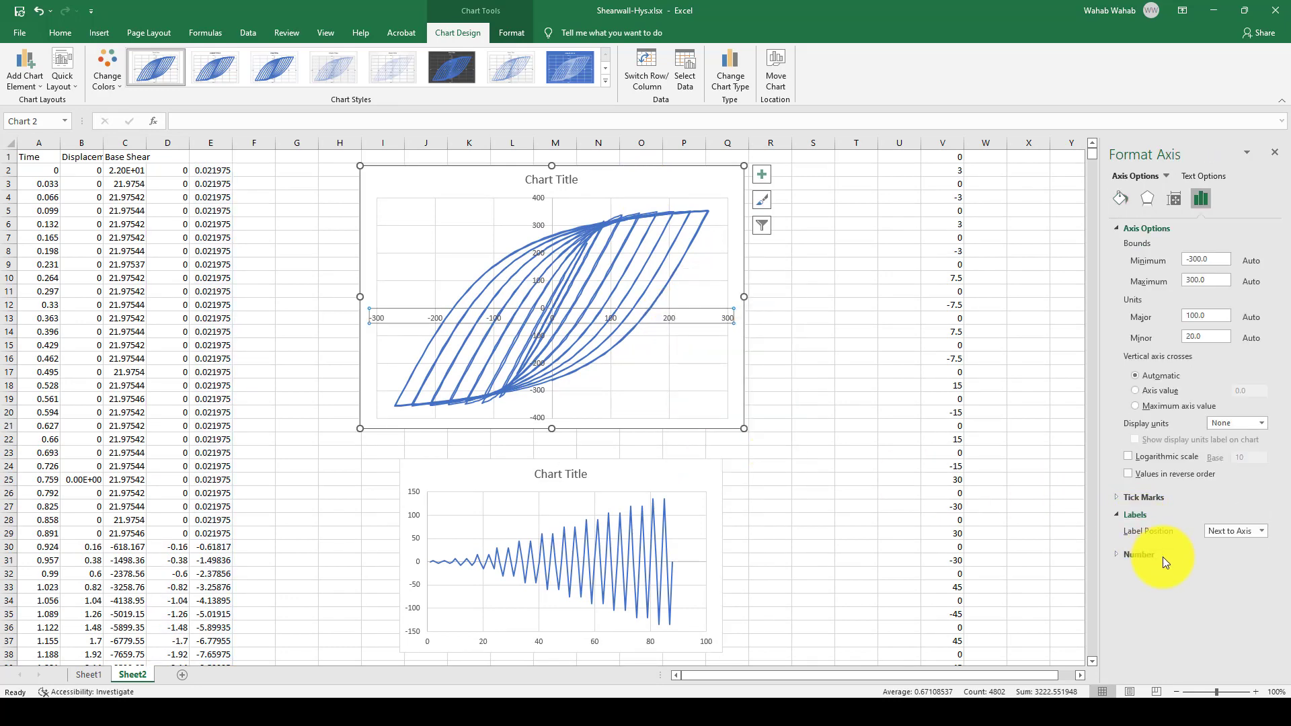
{"action": "left_click", "coordinate": [1215, 531]}
{"action": "left_click", "coordinate": [1229, 571]}
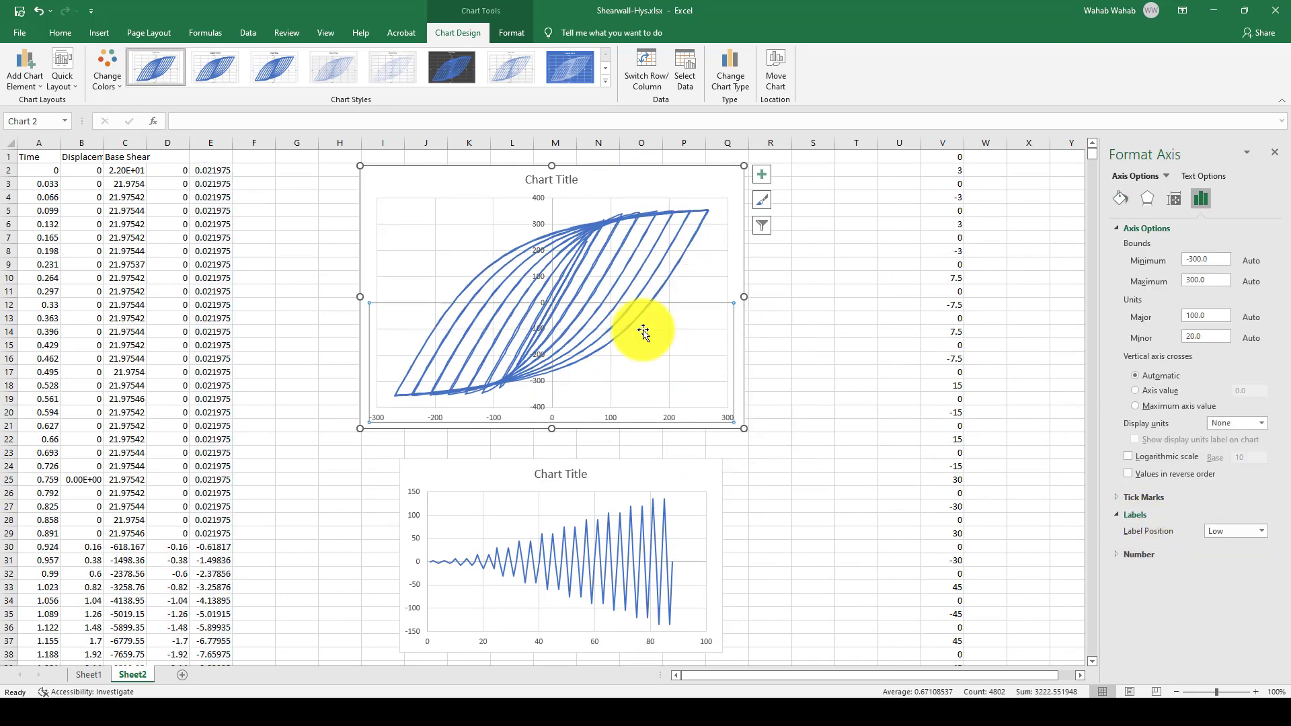
- Set the label position of the hysteresis chart's vertical axis to Low
{"action": "left_click", "coordinate": [542, 232]}
{"action": "left_click", "coordinate": [1230, 533]}
{"action": "left_click", "coordinate": [1229, 567]}
- Apply a quick layout with axis titles and a legend to the hysteresis chart, and shift the chart slightly
{"action": "left_click", "coordinate": [538, 169]}
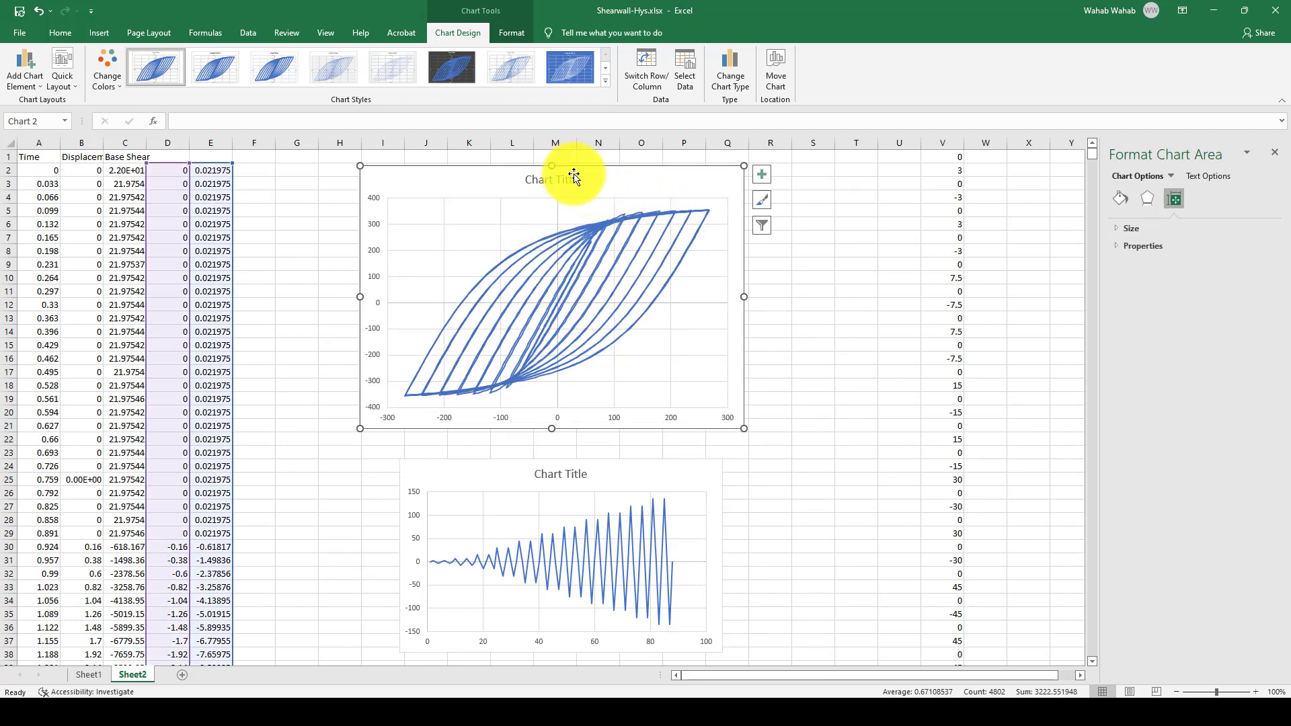
{"action": "left_click", "coordinate": [74, 68]}
{"action": "left_click", "coordinate": [70, 107]}
{"action": "left_click_drag", "start_coordinate": [625, 182], "coordinate": [633, 187]}
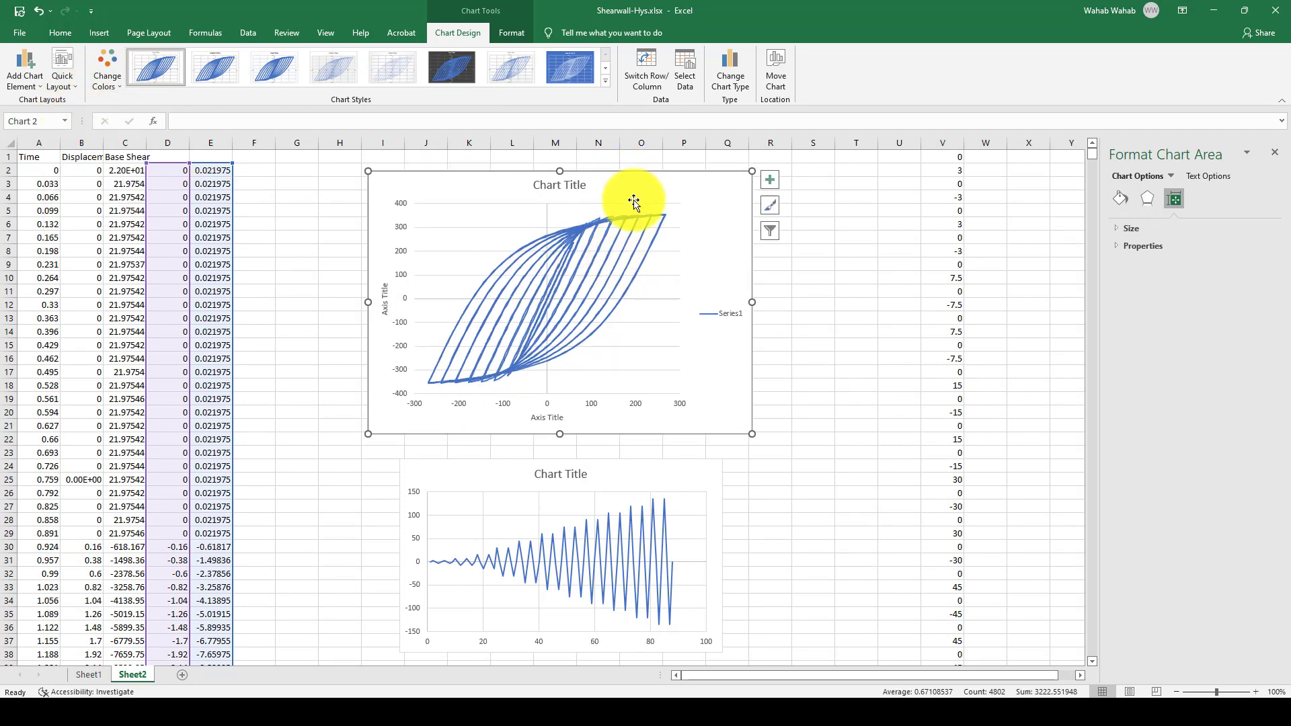
- Give the hysteresis chart's plot area a solid black border and accept the complex formatting
{"action": "left_click", "coordinate": [635, 210]}
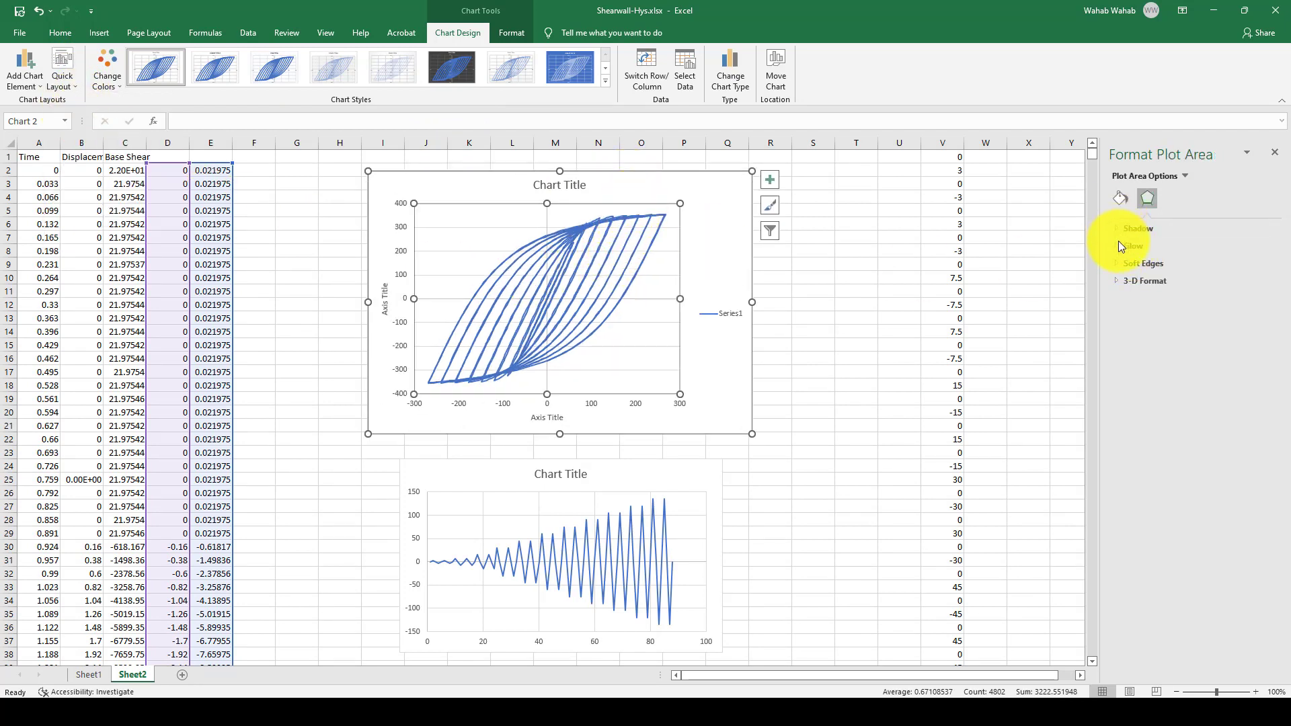
{"action": "left_click", "coordinate": [1121, 199]}
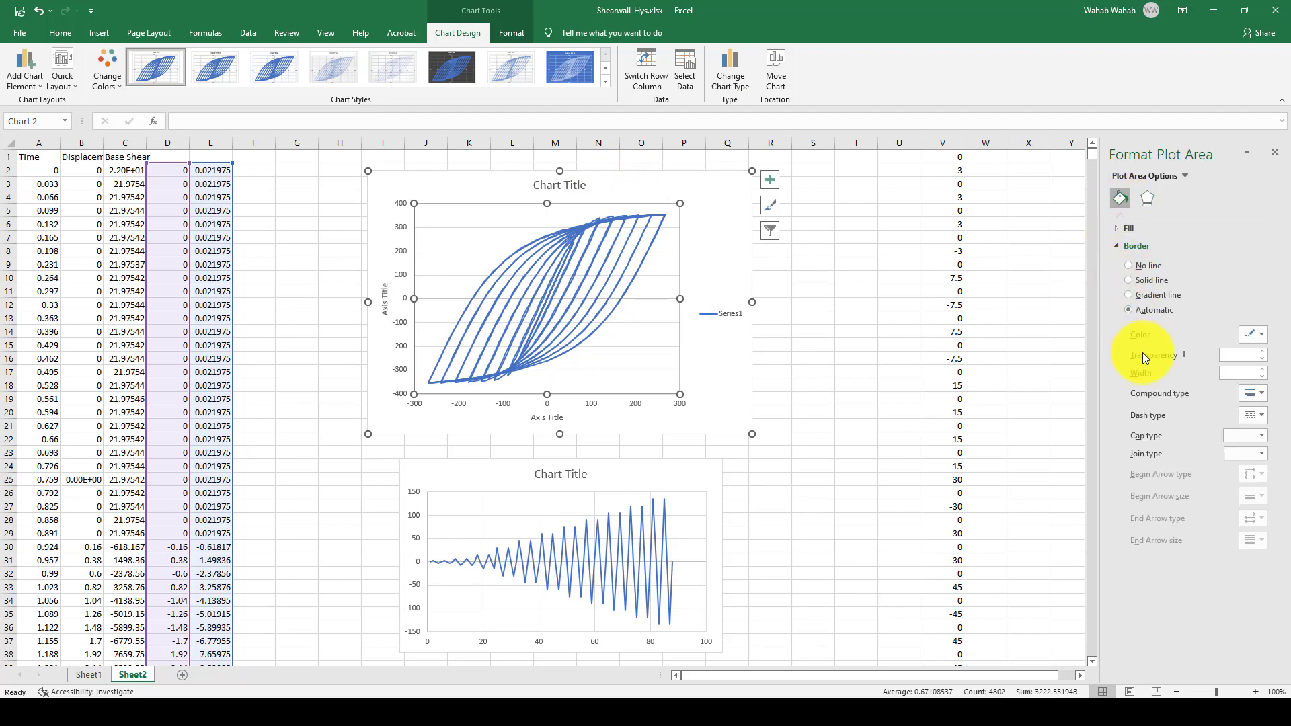
{"action": "left_click", "coordinate": [1253, 336]}
{"action": "left_click", "coordinate": [1190, 363]}
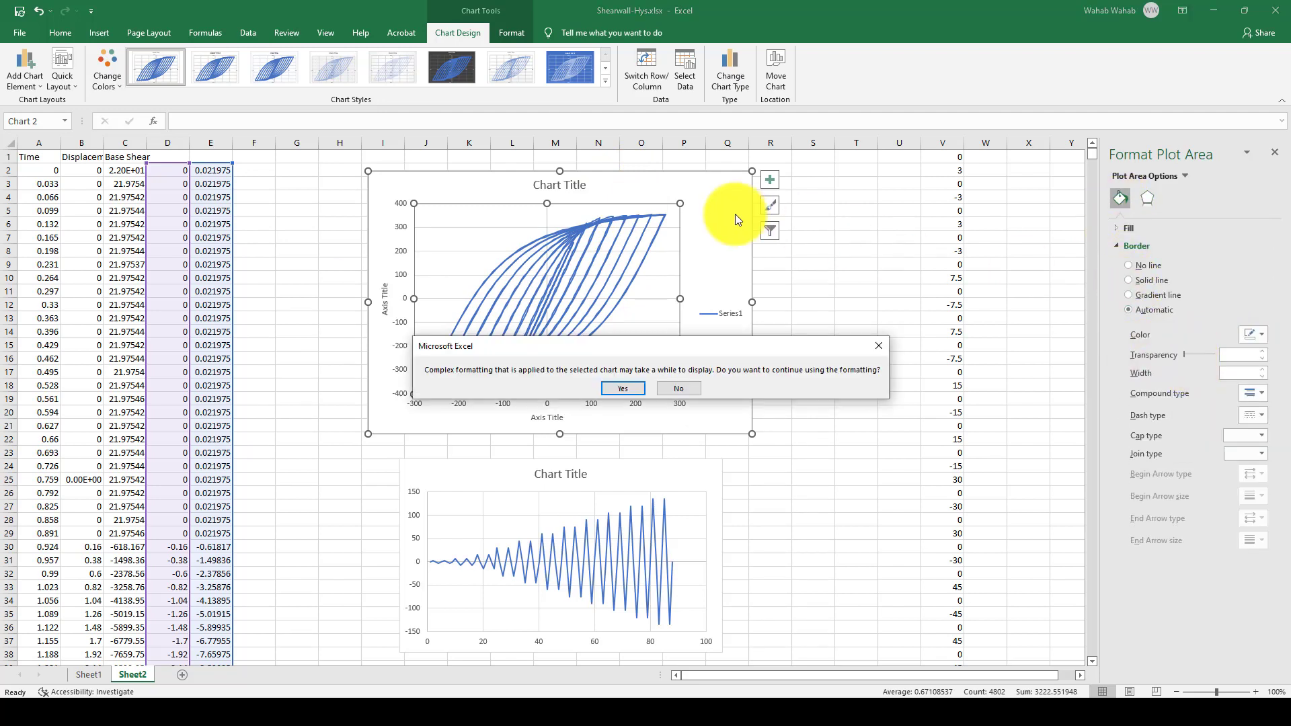
{"action": "left_click", "coordinate": [624, 389]}
- Widen the hysteresis chart's plot area slightly to the right and delete the Series1 legend
{"action": "left_click", "coordinate": [686, 196]}
{"action": "left_click", "coordinate": [686, 206]}
{"action": "left_click_drag", "start_coordinate": [686, 206], "coordinate": [716, 208]}
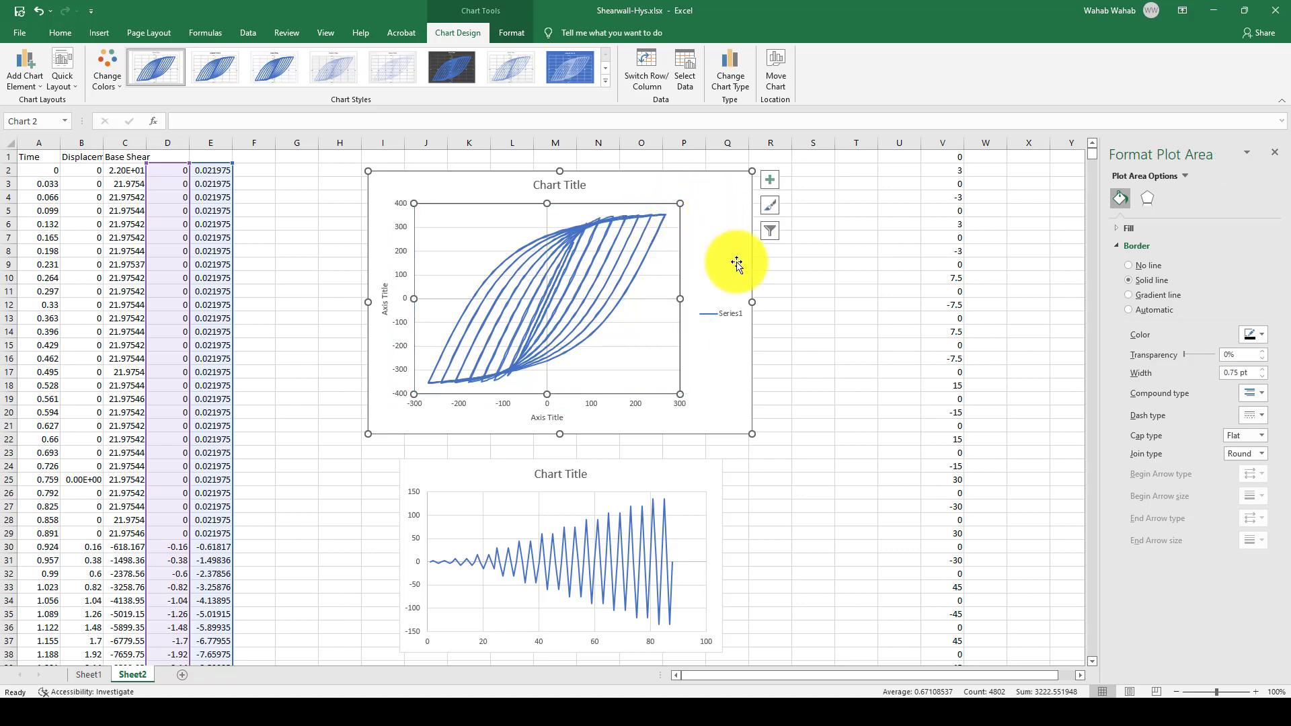
{"action": "left_click", "coordinate": [736, 311]}
{"action": "key", "text": "Delete"}
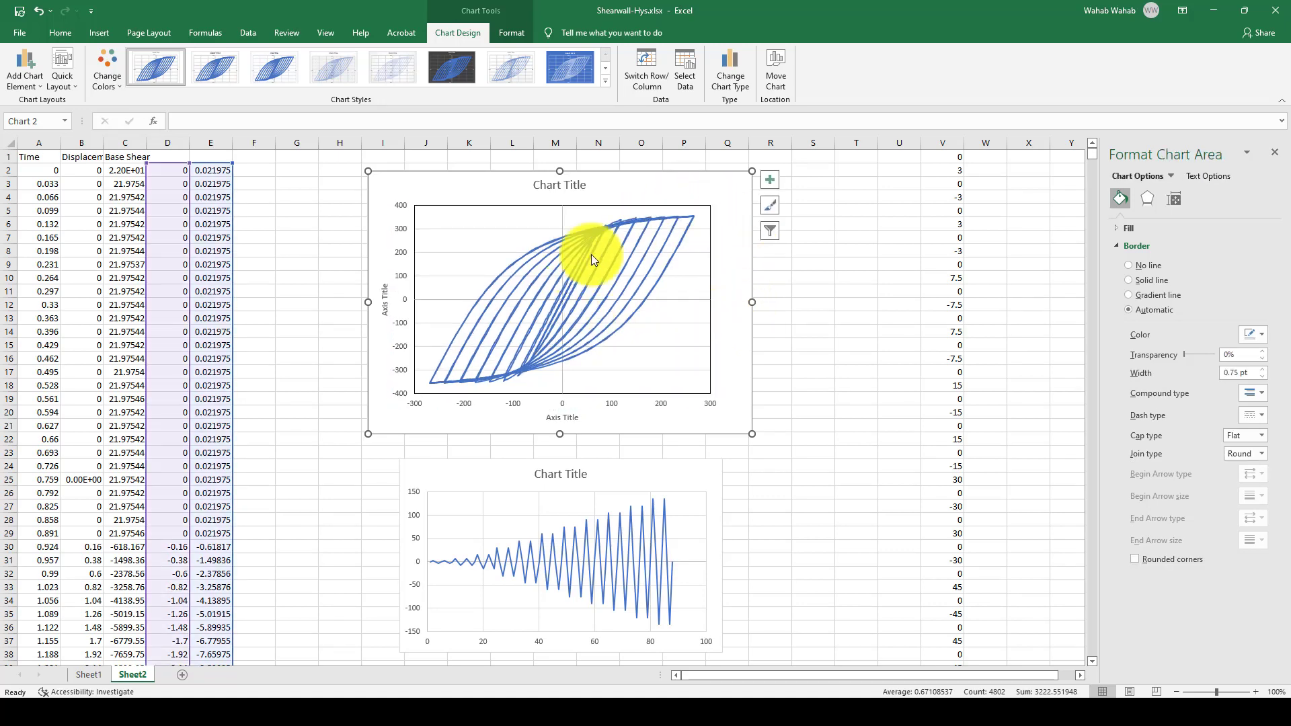
- Set the font of all text in the hysteresis chart to Times New Roman
{"action": "left_click", "coordinate": [669, 205]}
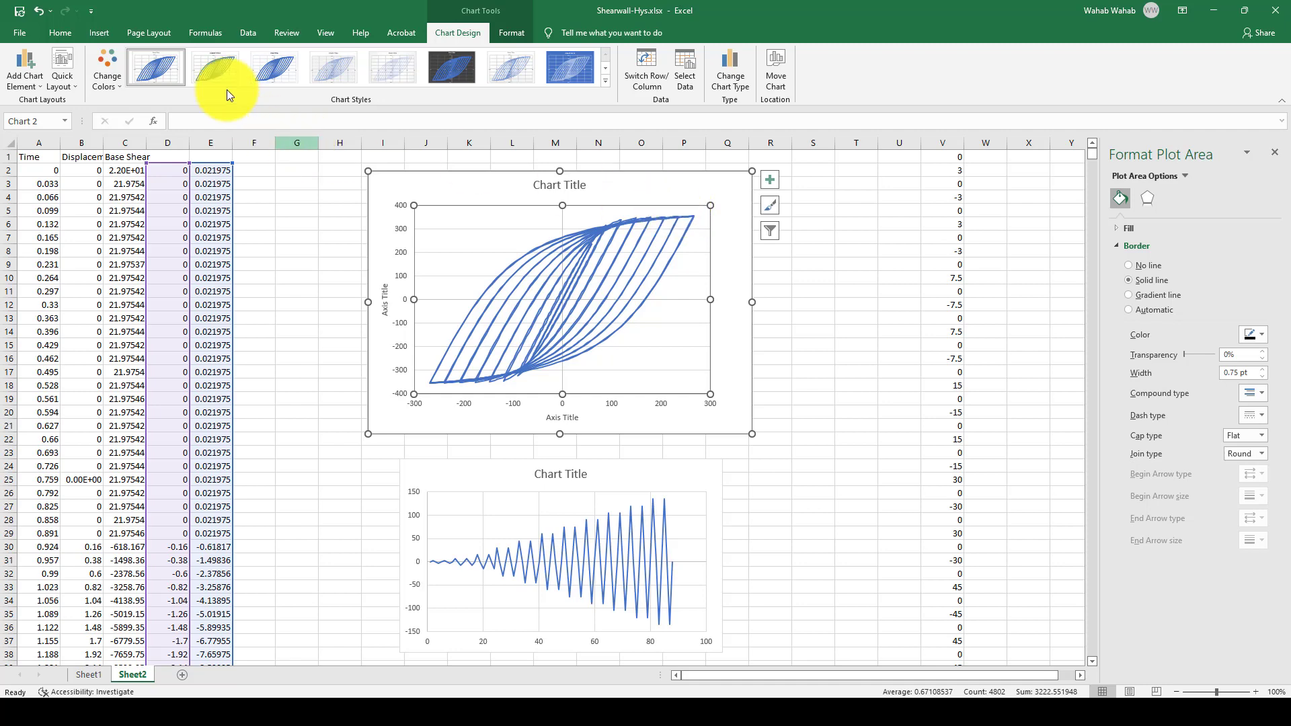
{"action": "left_click", "coordinate": [51, 34]}
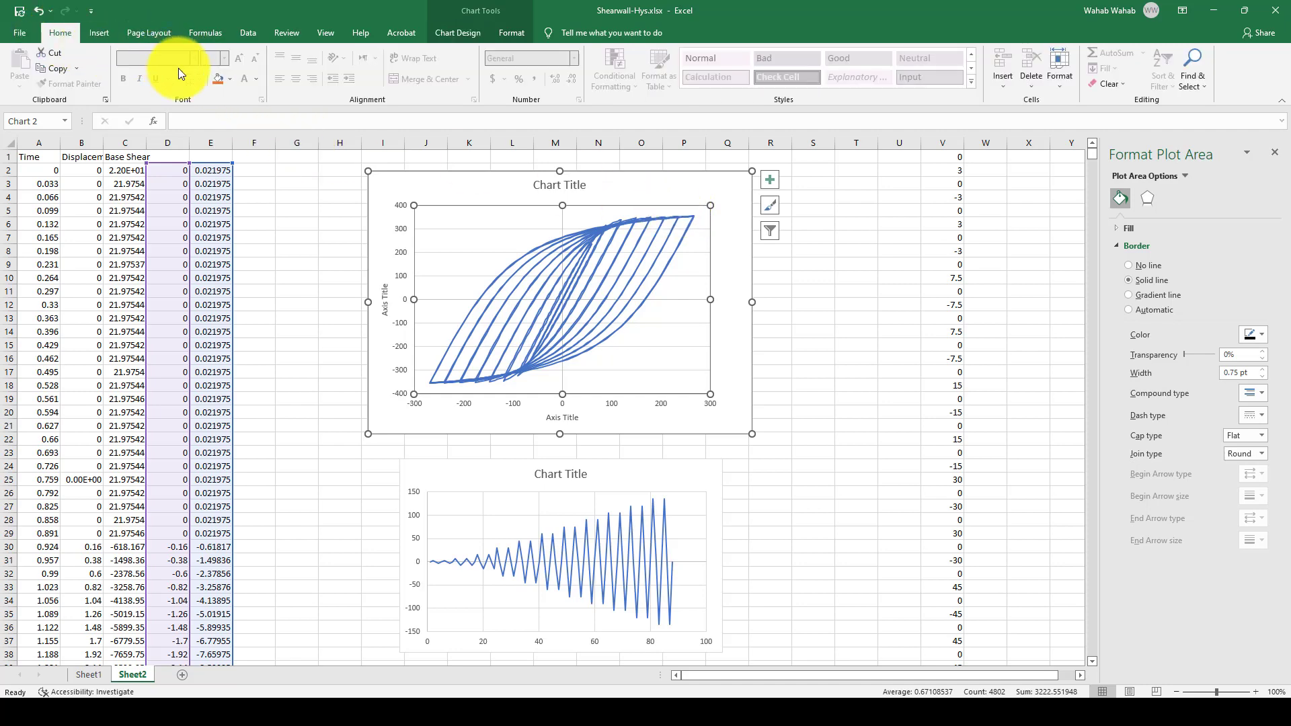
{"action": "left_click", "coordinate": [418, 195]}
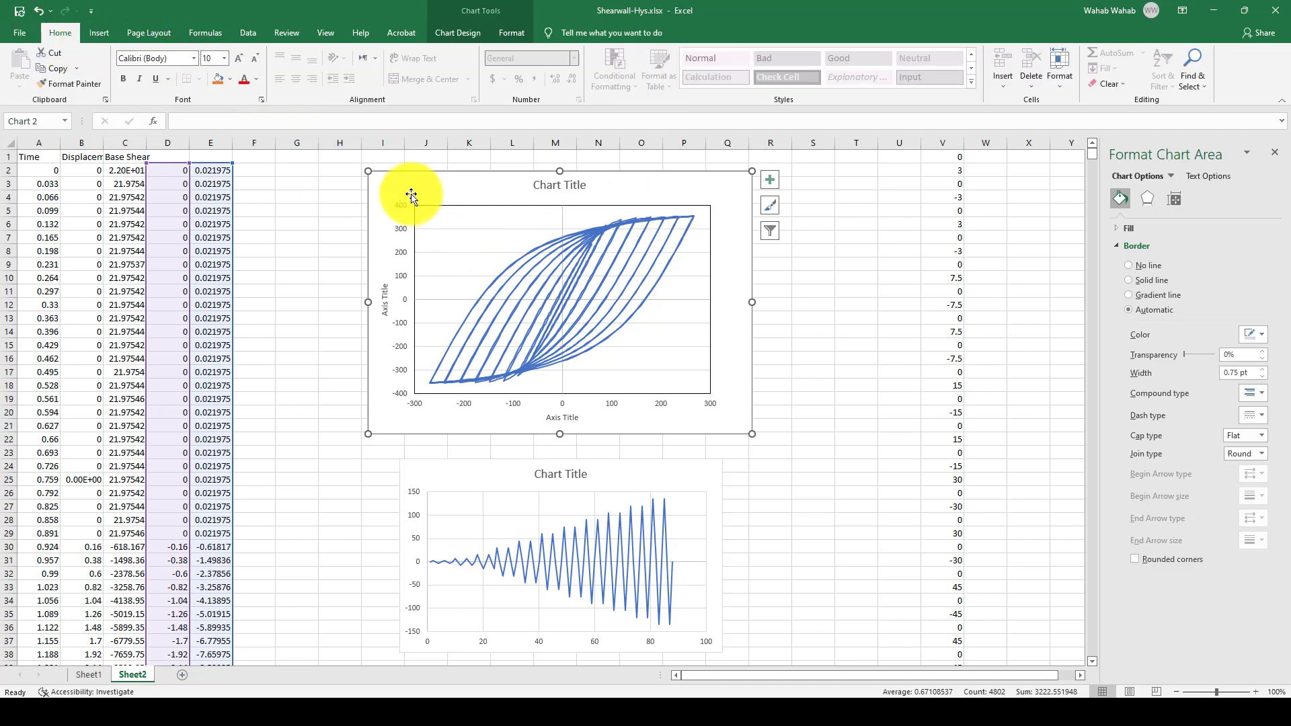
{"action": "left_click", "coordinate": [192, 58]}
{"action": "type", "text": "Times New Roman"}
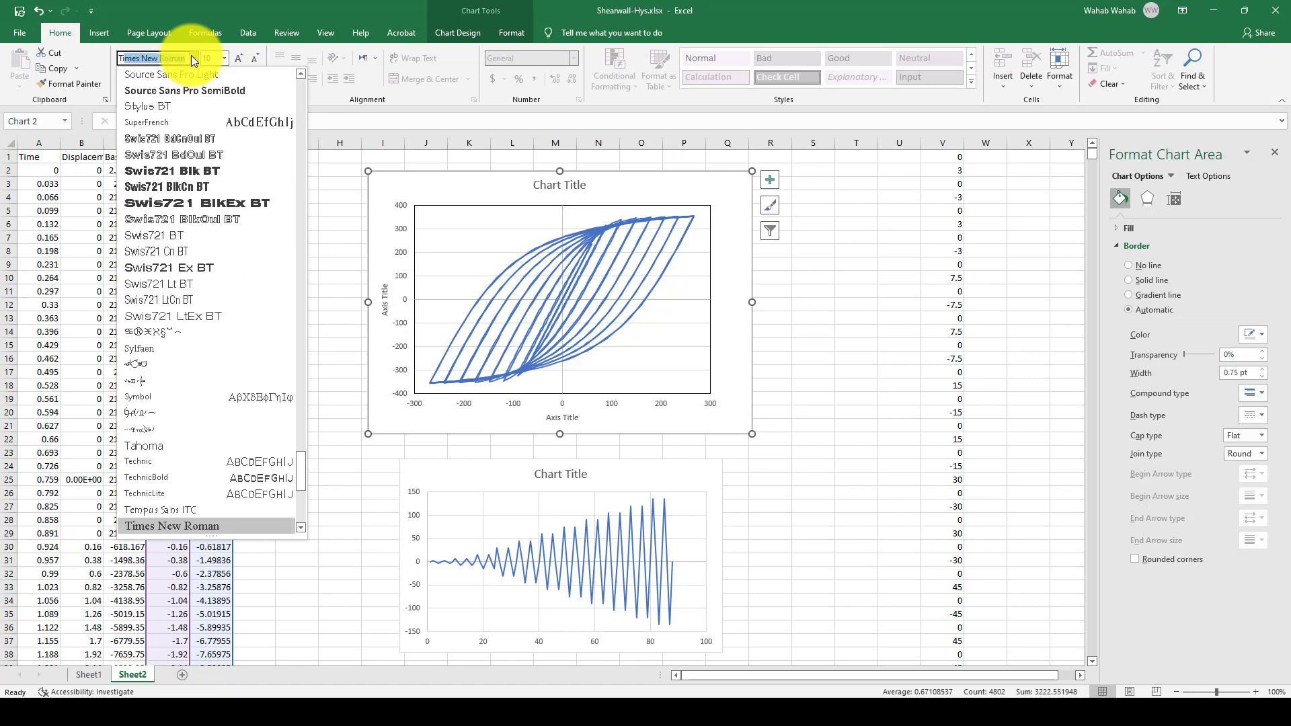
{"action": "key", "text": "Return"}
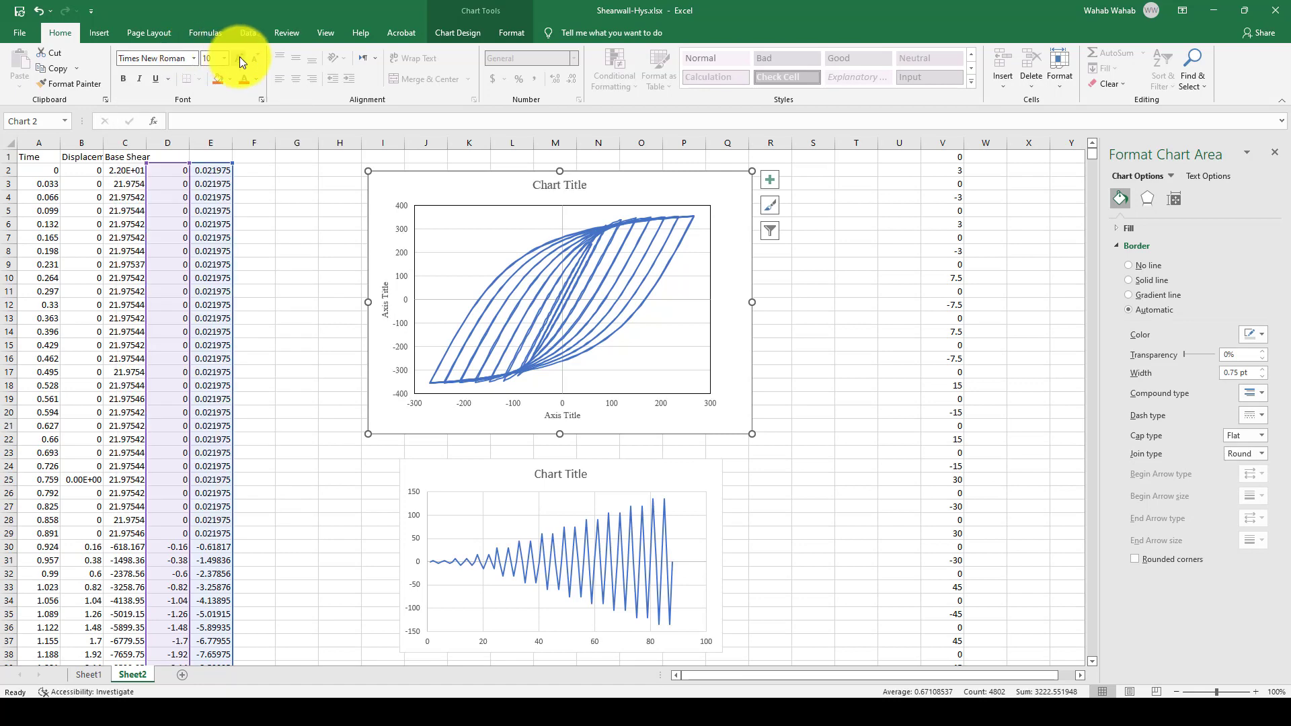
- Set the hysteresis chart's text to size 11 in black, and shift the chart slightly left and down
{"action": "left_click", "coordinate": [240, 58]}
{"action": "left_click", "coordinate": [256, 78]}
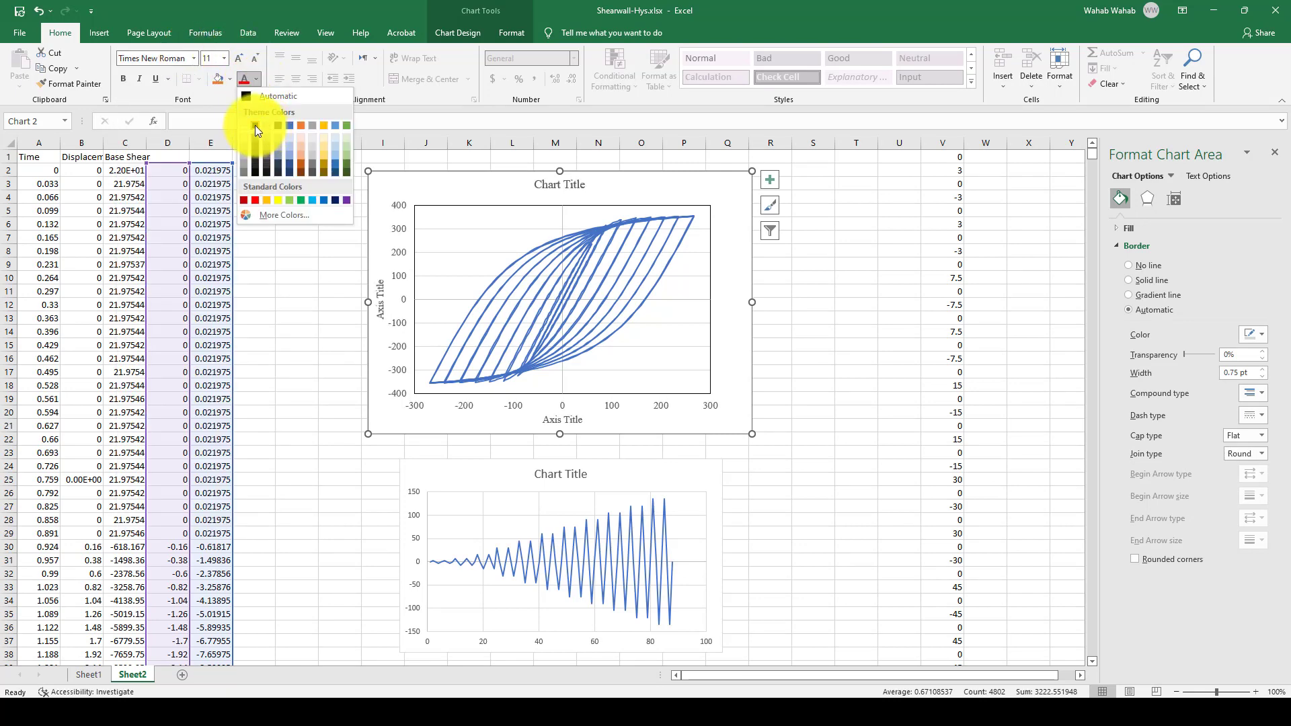
{"action": "left_click", "coordinate": [256, 125]}
{"action": "left_click_drag", "start_coordinate": [461, 201], "coordinate": [447, 209]}
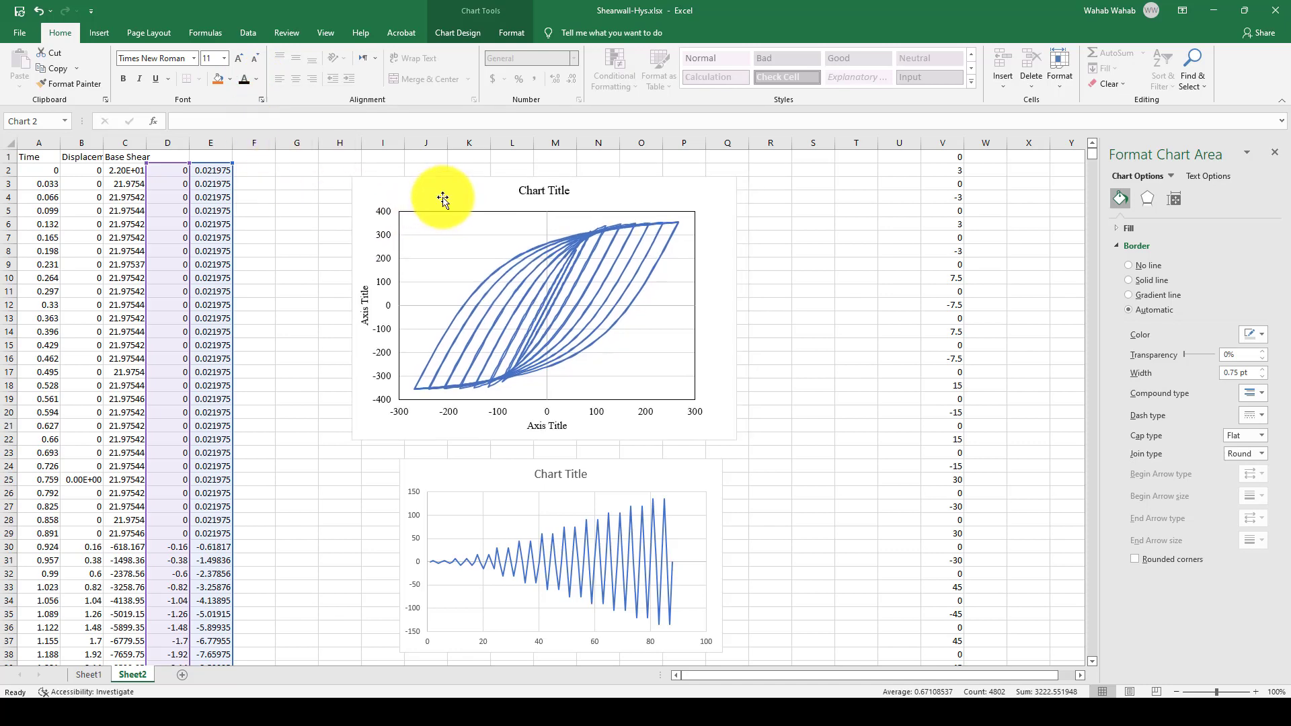
- Title the hysteresis chart's horizontal axis "Displacement (mm)"
{"action": "left_click", "coordinate": [537, 426]}
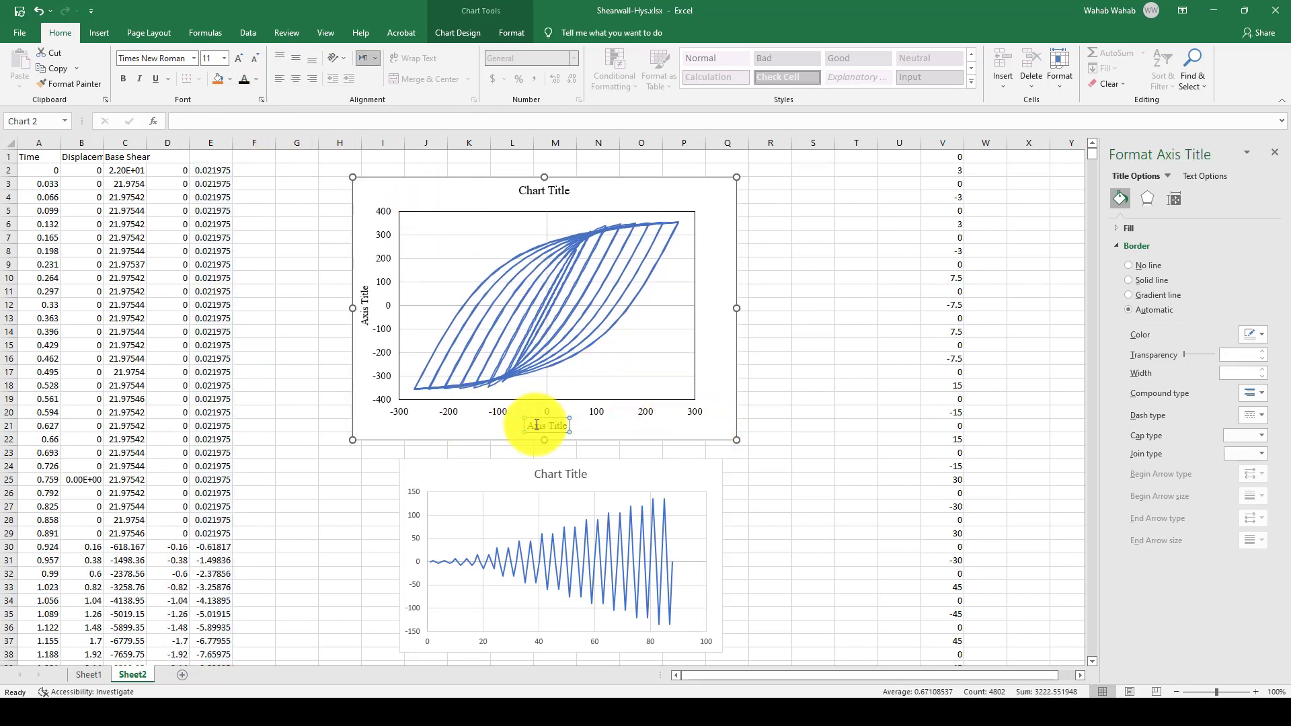
{"action": "left_click", "coordinate": [536, 426]}
{"action": "type", "text": "Displacement (mm"}
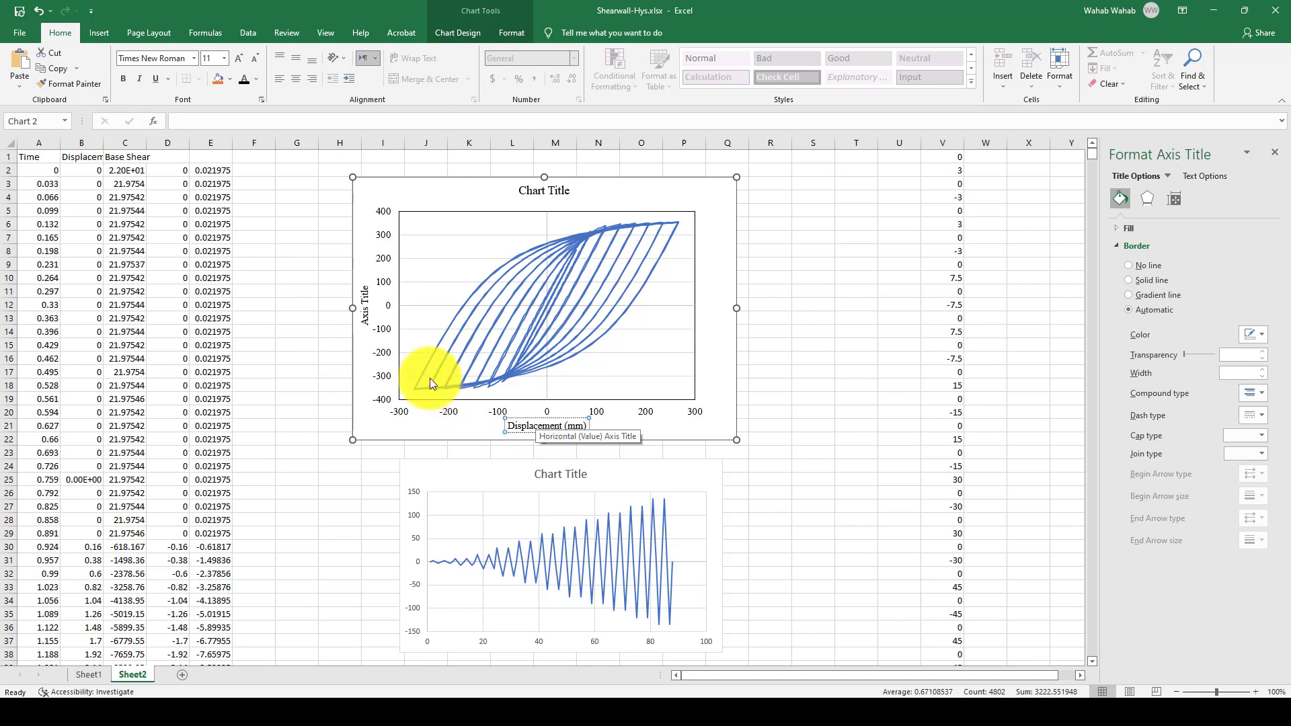
- Title the hysteresis chart's vertical axis "Shear Force (kN)"
{"action": "left_click", "coordinate": [363, 309]}
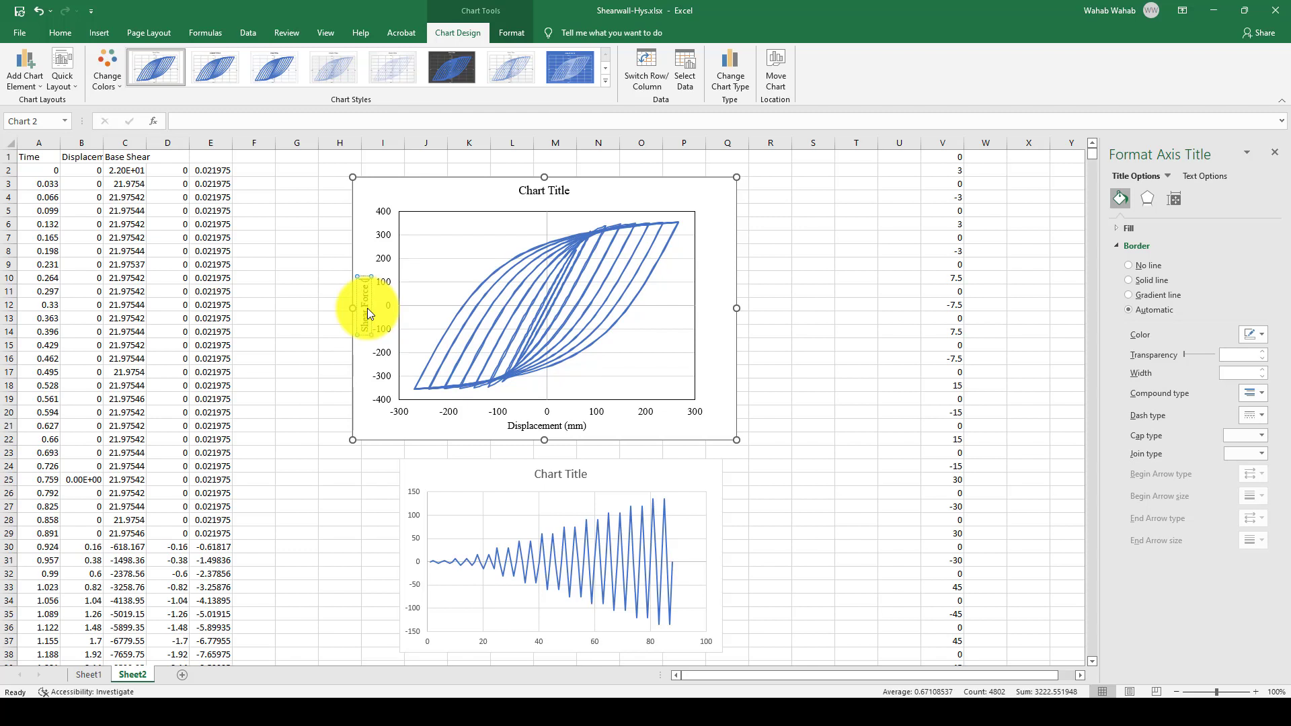
{"action": "type", "text": "kN)"}
{"action": "left_click", "coordinate": [676, 196]}
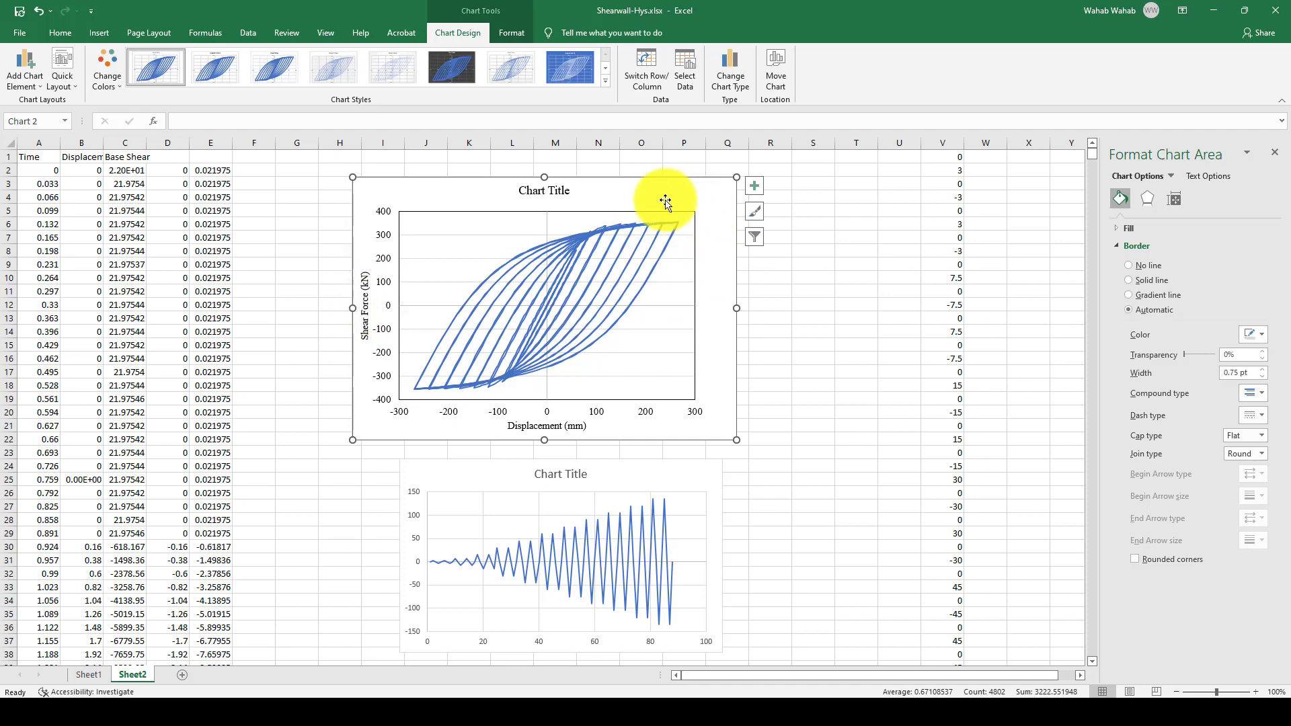
- Replace the hysteresis chart's placeholder title with "Hystersis Cruve"
{"action": "left_click", "coordinate": [556, 193]}
{"action": "left_click", "coordinate": [559, 189]}
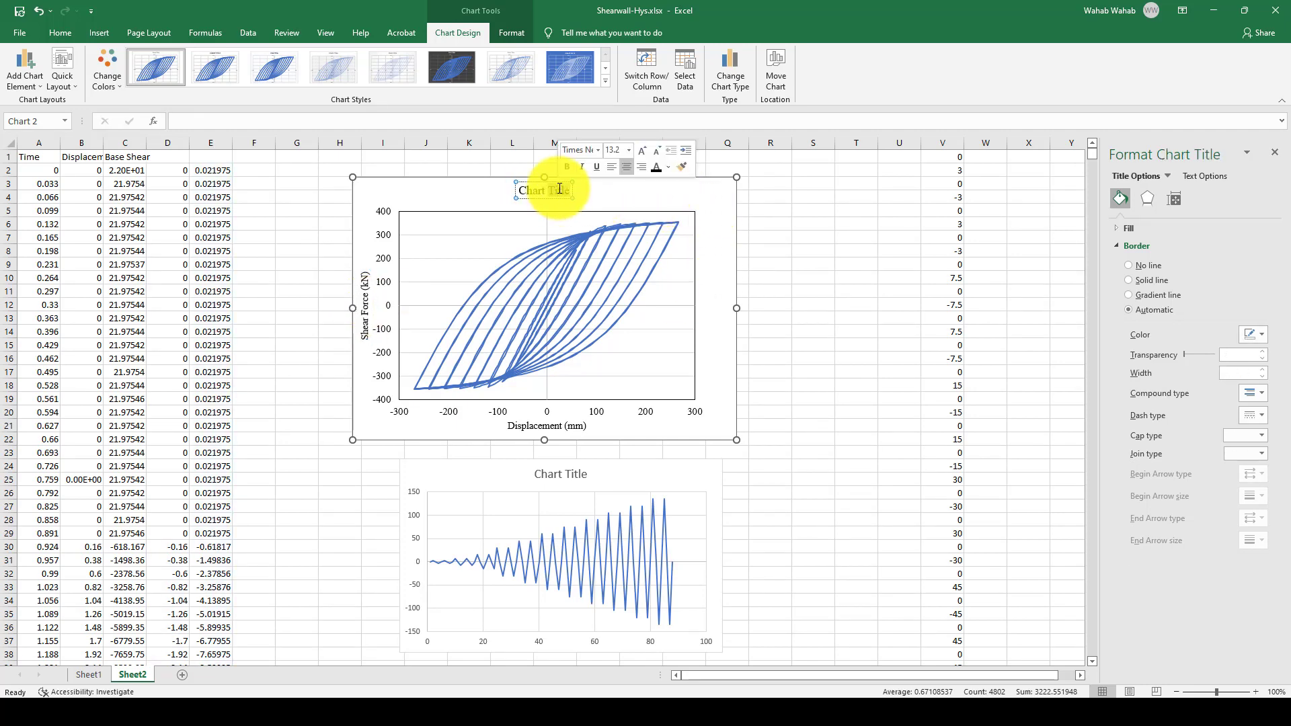
{"action": "triple_click", "coordinate": [559, 189]}
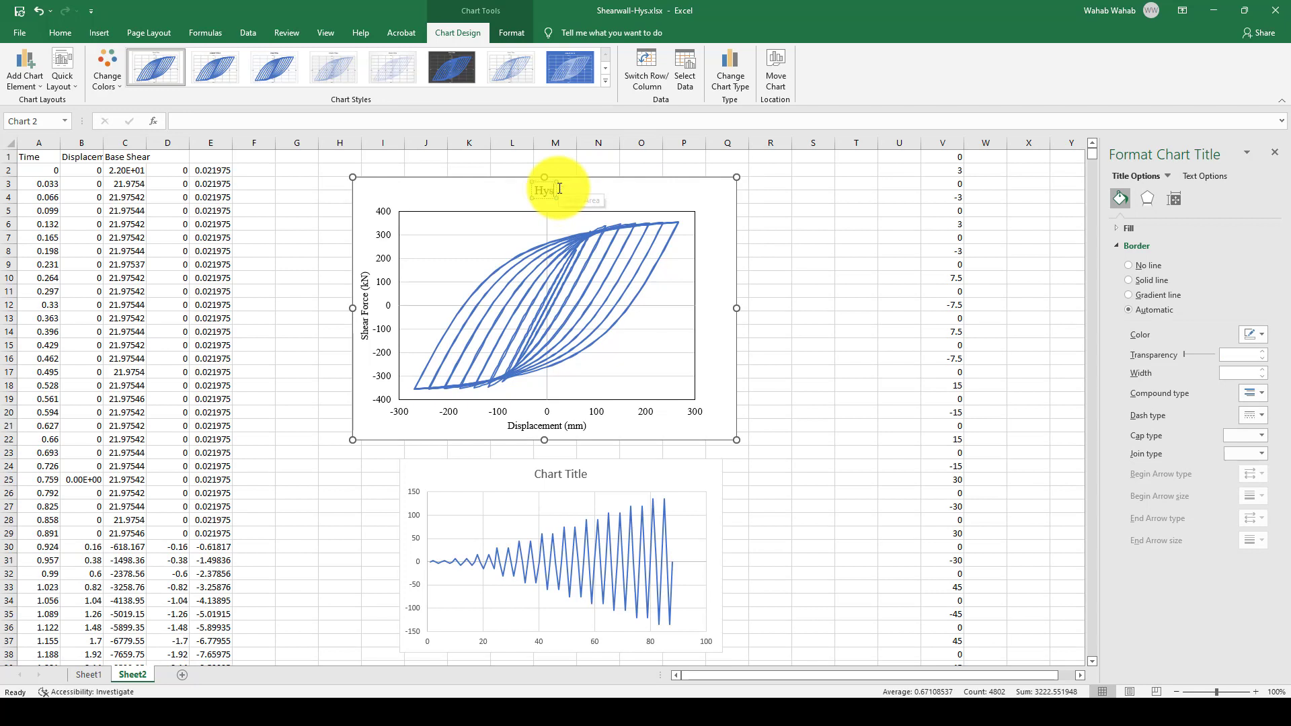
{"action": "type", "text": "Hystersis"}
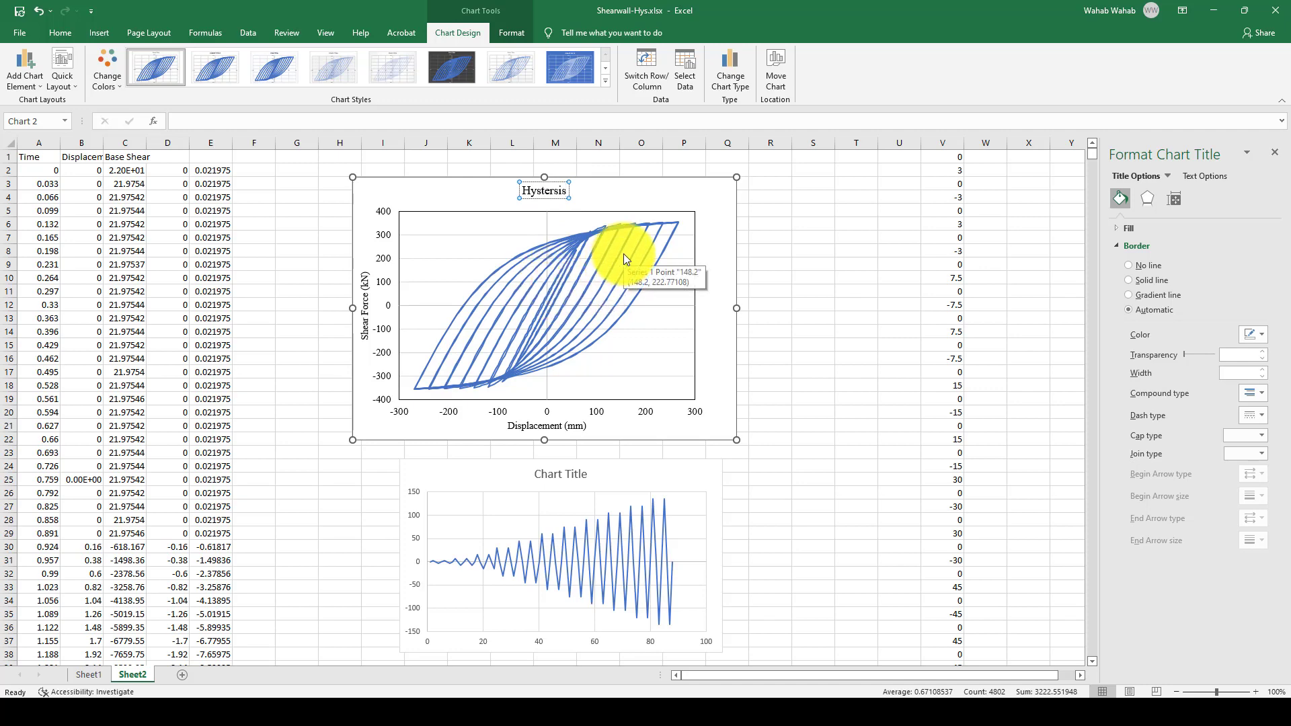
{"action": "type", "text": " Cruve"}
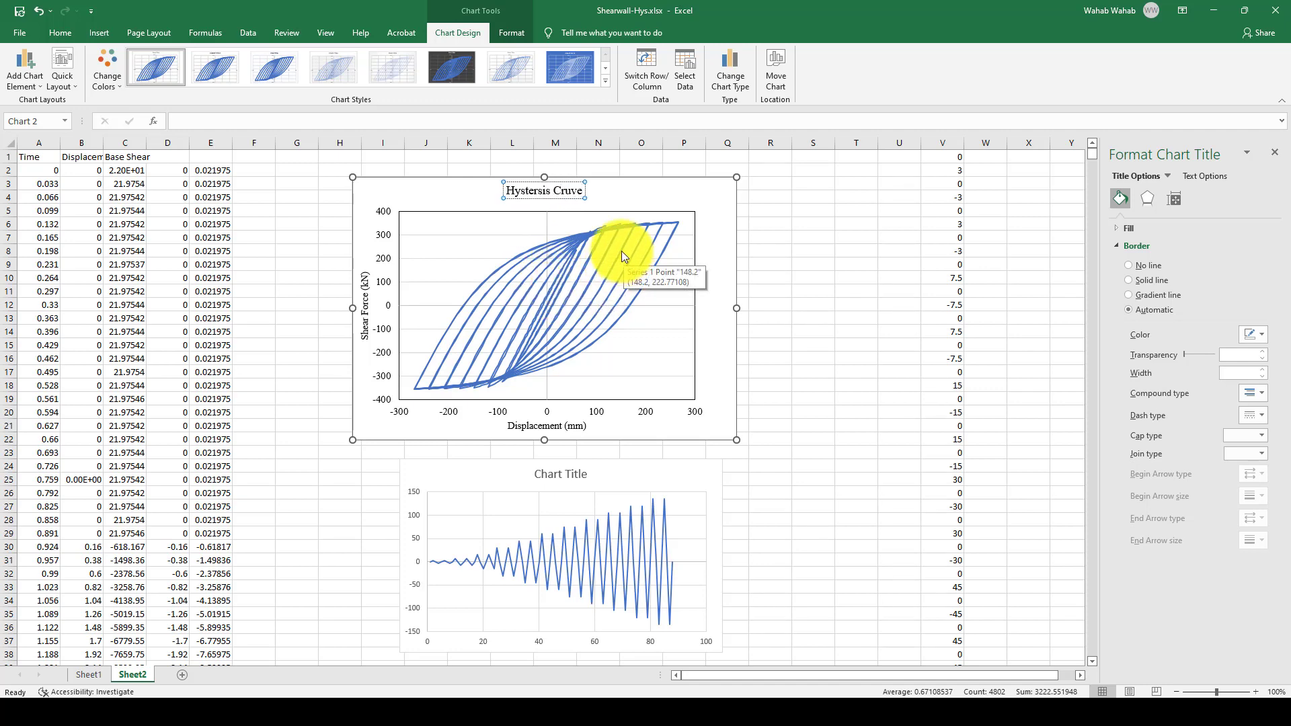
{"action": "left_click", "coordinate": [702, 319]}
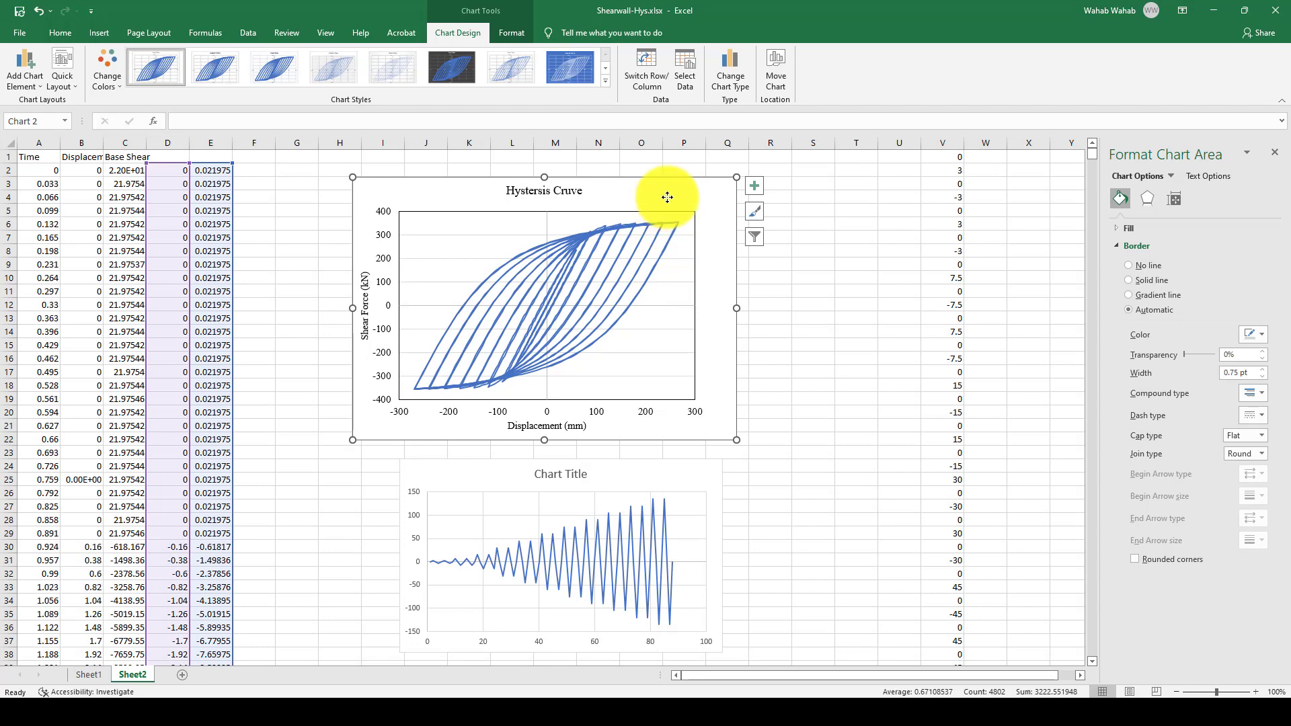
- Nudge the hysteresis chart slightly right and the loading-history chart below it slightly left and down
{"action": "left_click_drag", "start_coordinate": [668, 197], "coordinate": [673, 195]}
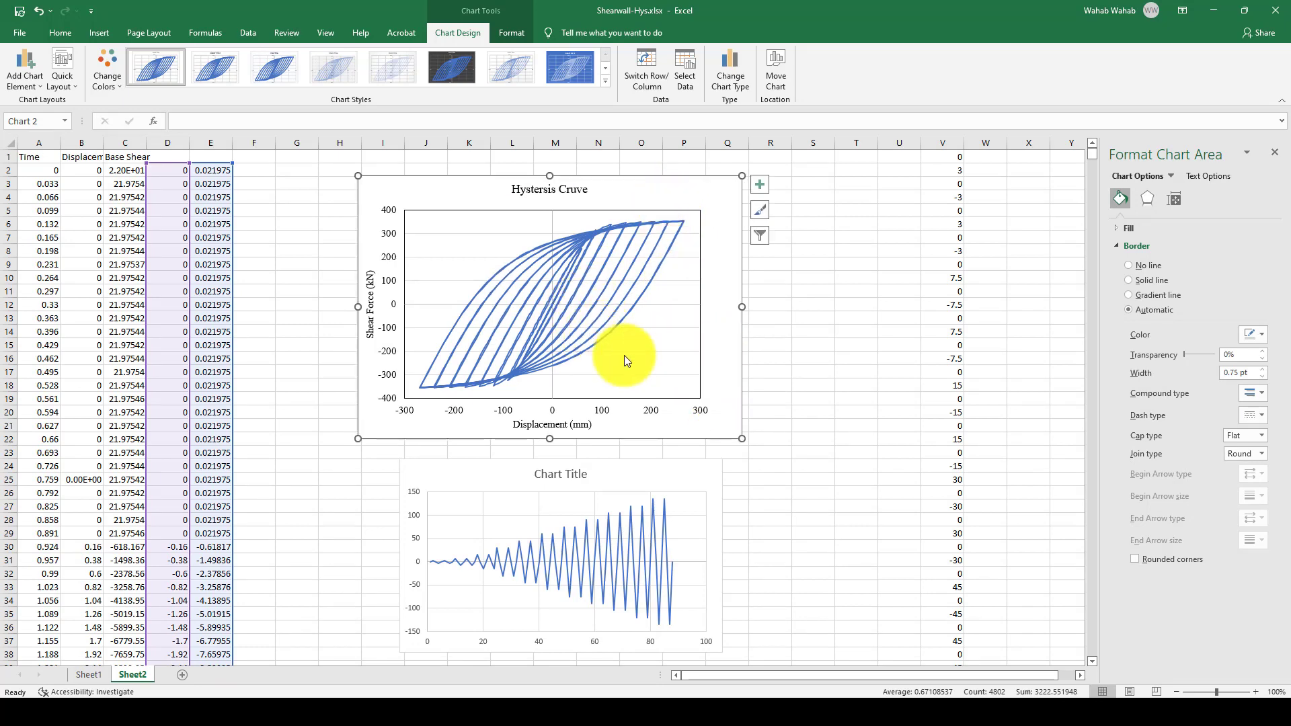
{"action": "left_click_drag", "start_coordinate": [628, 479], "coordinate": [620, 482]}
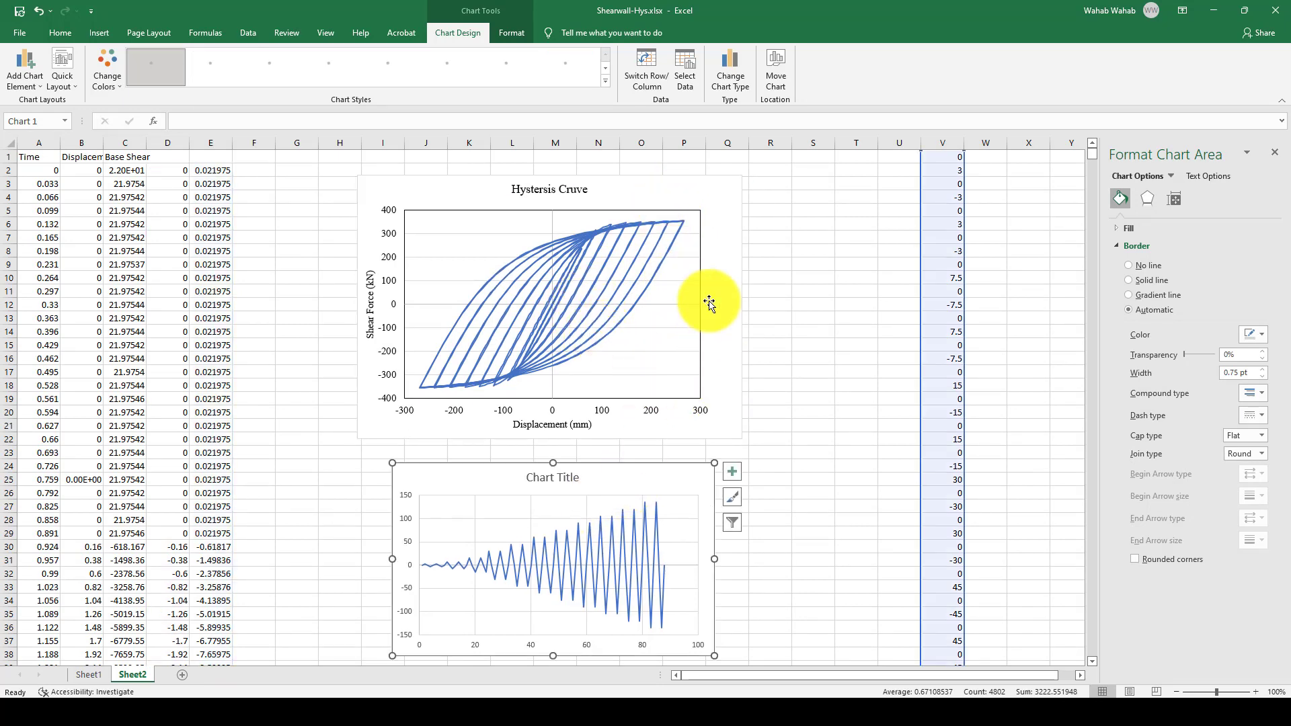
{"action": "left_click", "coordinate": [686, 200]}
- Switch to SeismoStruct and view the total support force graph and the frame's deformed shape
{"action": "left_click", "coordinate": [578, 673]}
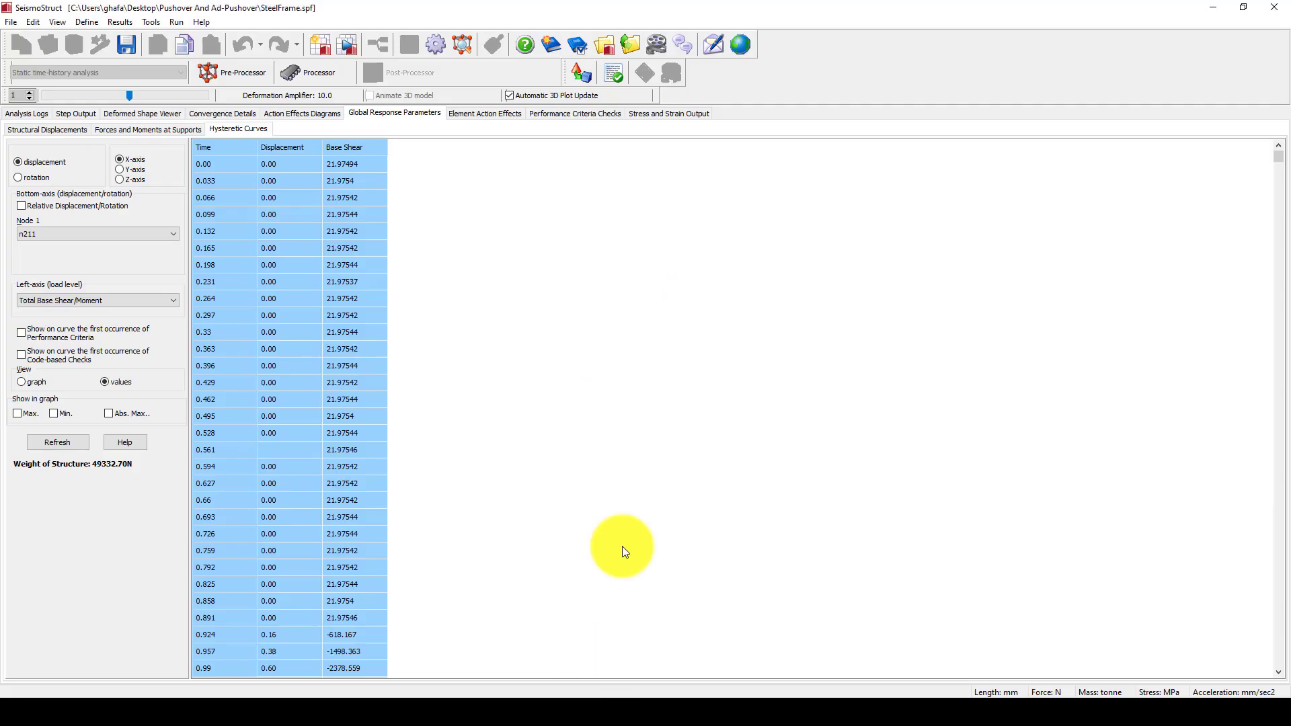
{"action": "left_click", "coordinate": [191, 130]}
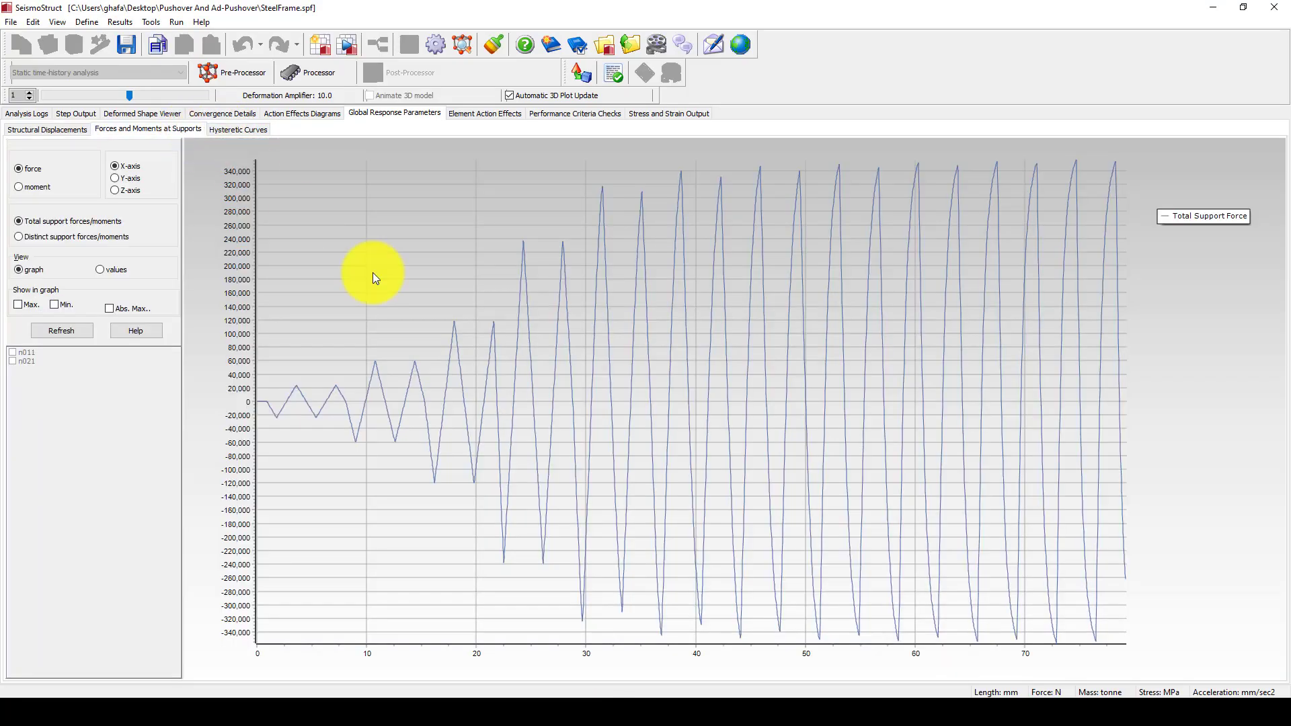
{"action": "left_click", "coordinate": [149, 114]}
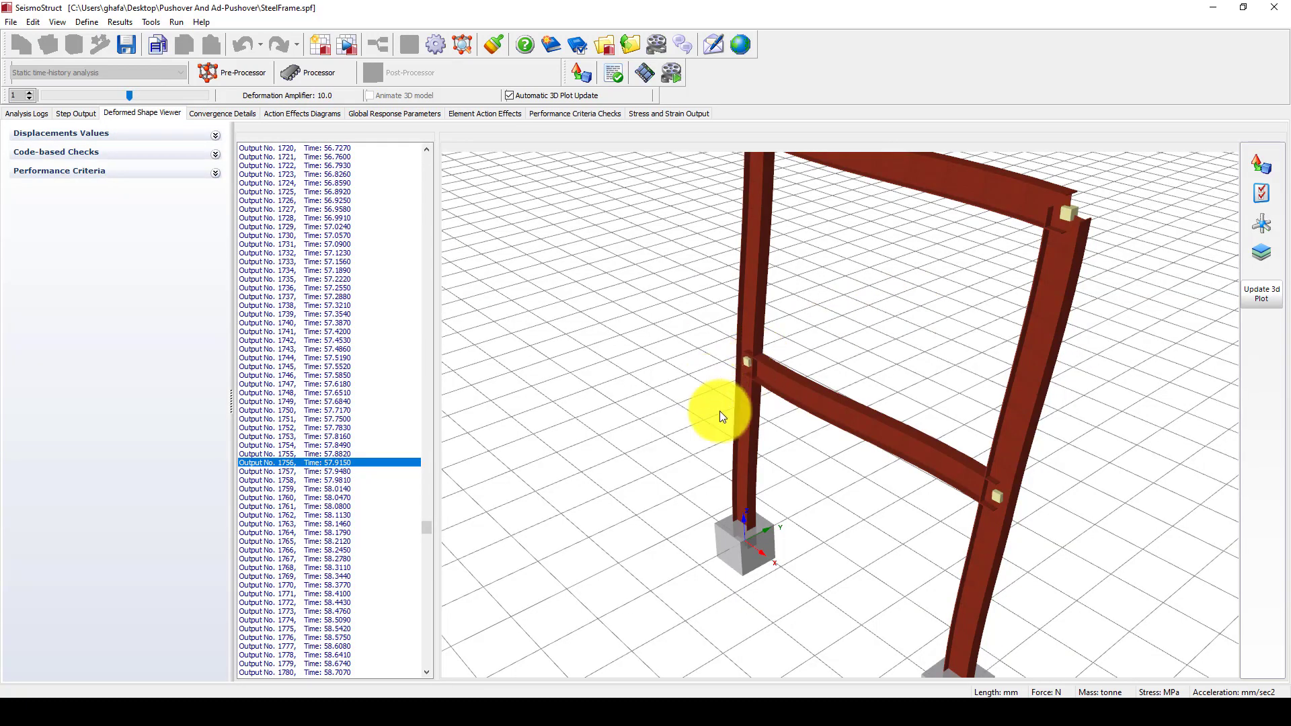